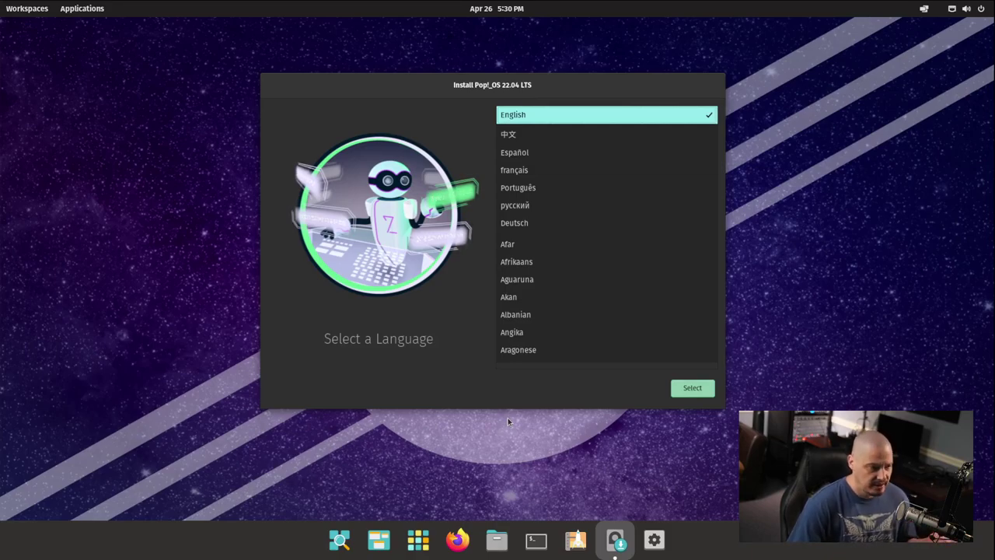
Choose English (United States) as the installation language and English (US) with the Default variant as the keyboard layout
{"action": "left_click", "coordinate": [689, 392]}
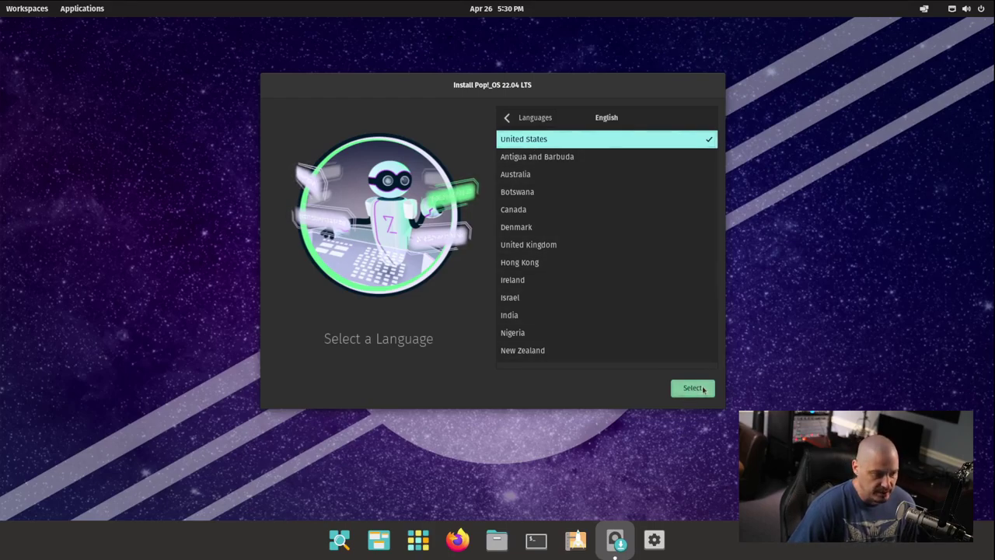
{"action": "left_click", "coordinate": [703, 389]}
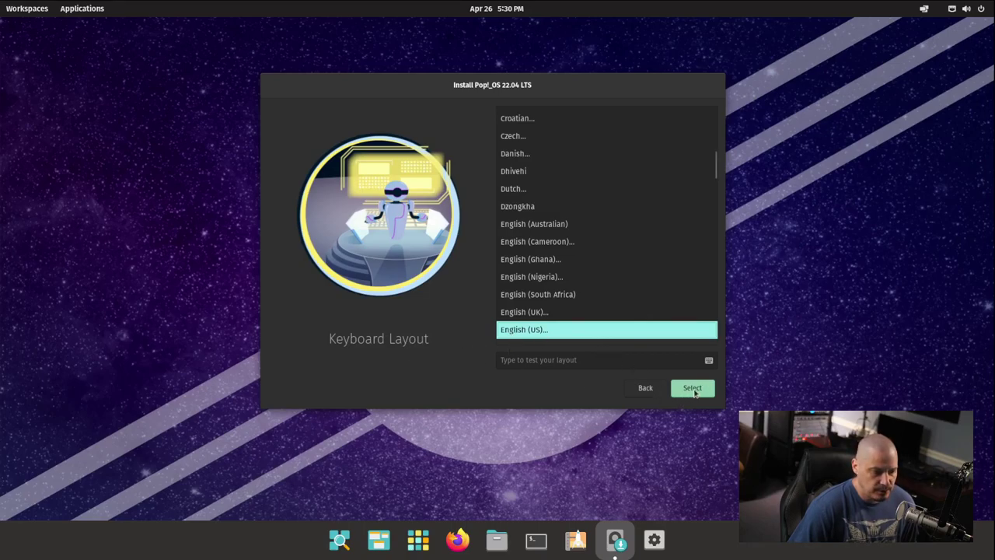
{"action": "left_click", "coordinate": [692, 389]}
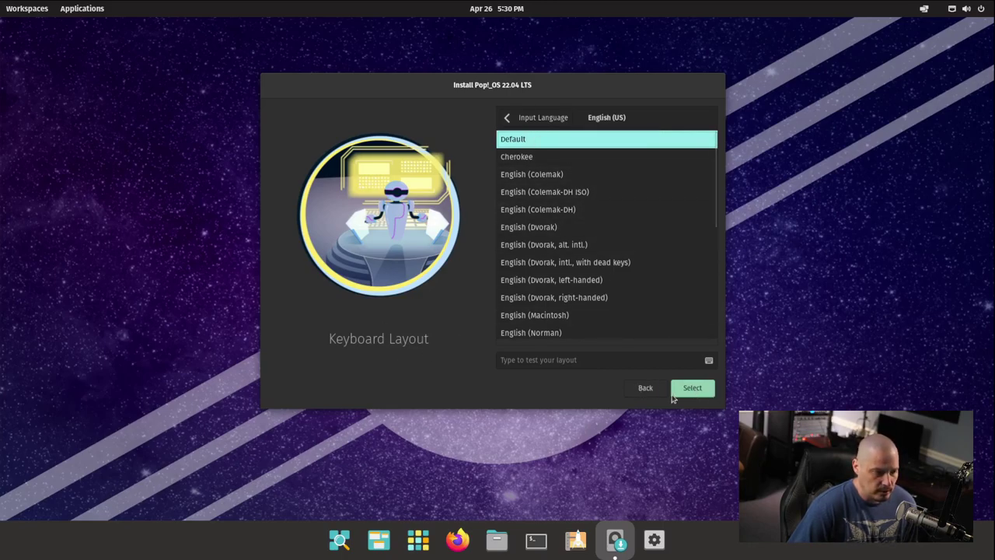
{"action": "left_click", "coordinate": [686, 395]}
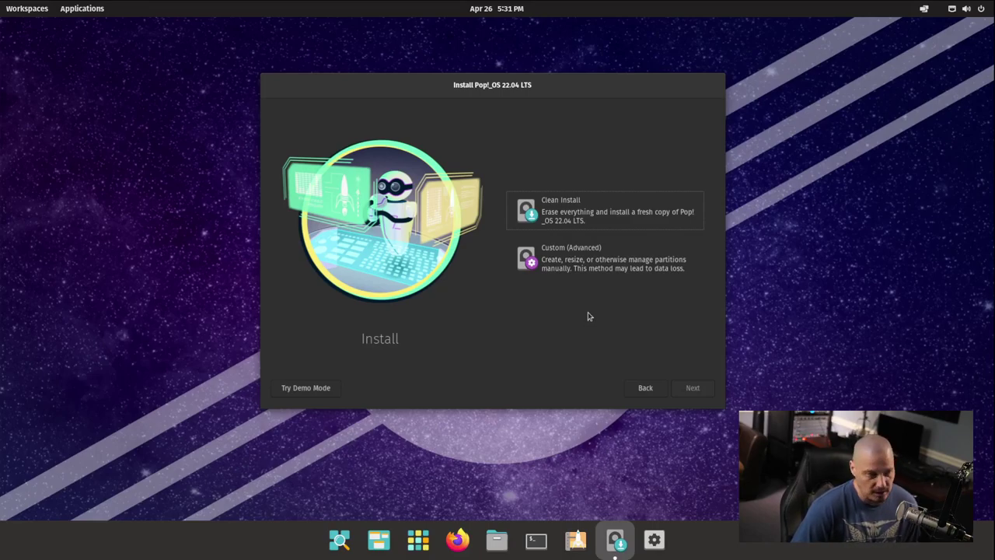
Choose a clean install and erase the Virtio Block Device drive (/dev/vda) for the installation
{"action": "left_click", "coordinate": [607, 211]}
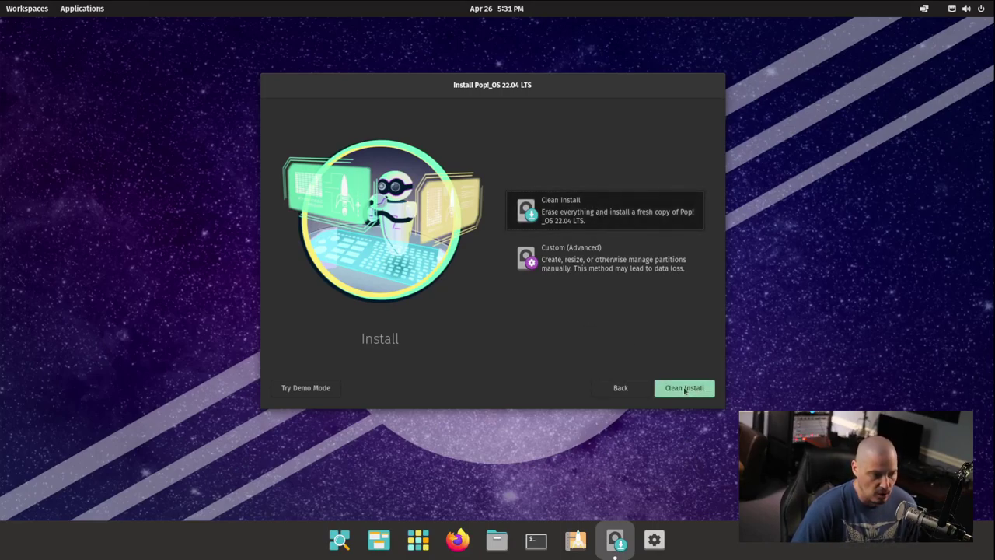
{"action": "left_click", "coordinate": [684, 389]}
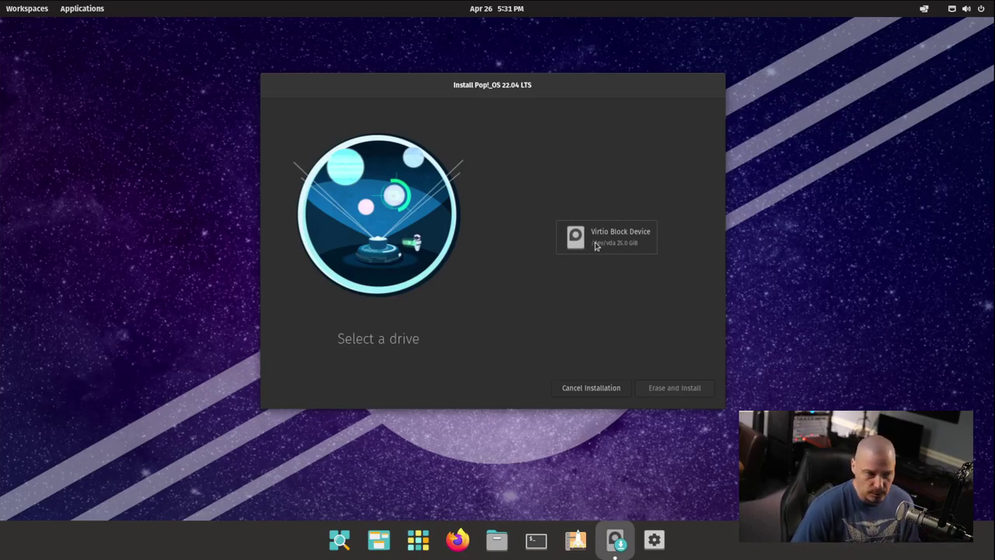
{"action": "left_click", "coordinate": [592, 237]}
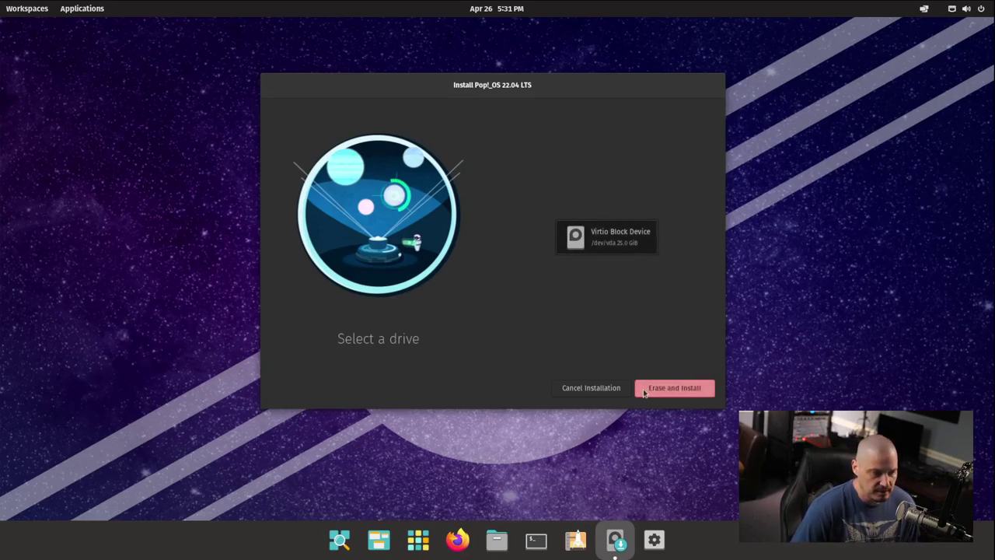
{"action": "left_click", "coordinate": [680, 391]}
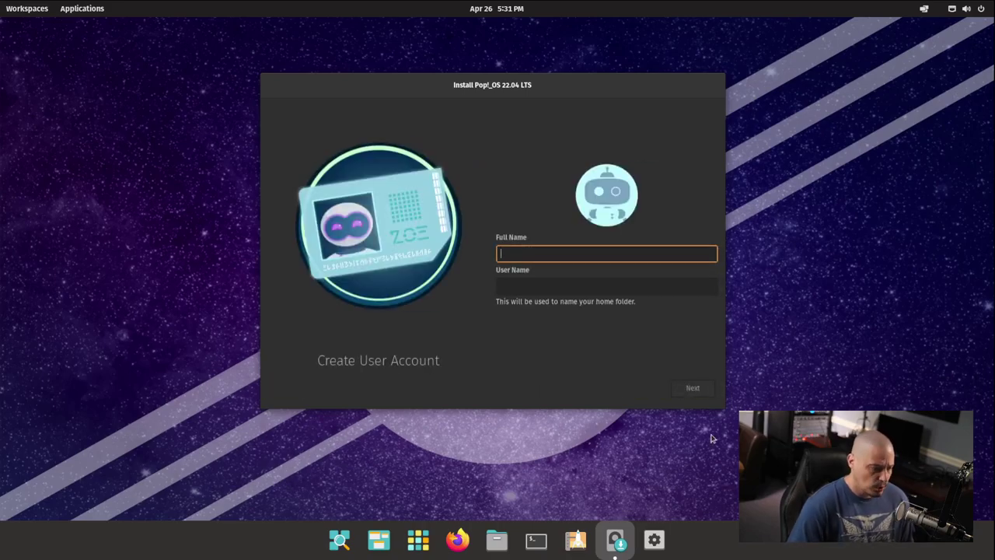
Enter the full name for the new user account and accept the matching user name
{"action": "type", "text": "dt"}
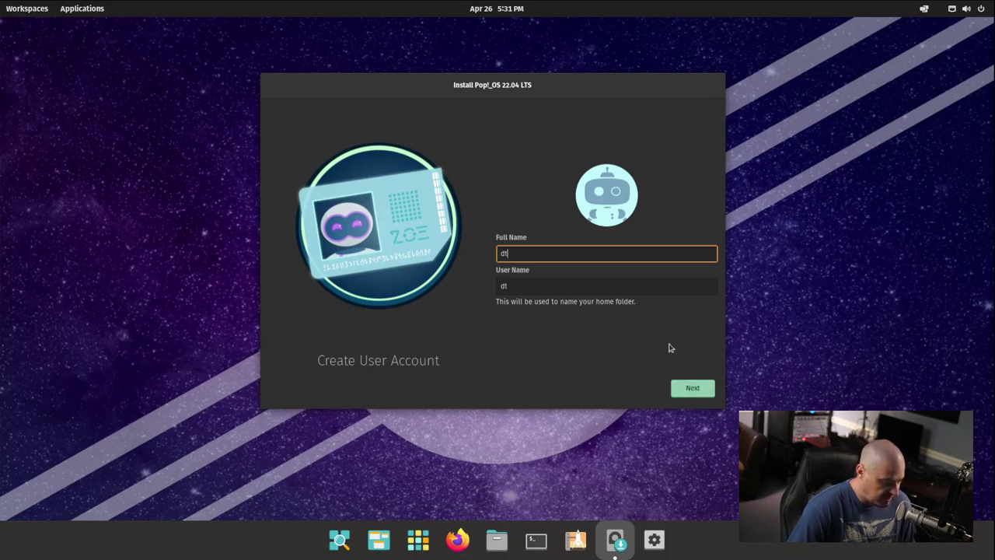
{"action": "left_click", "coordinate": [523, 288]}
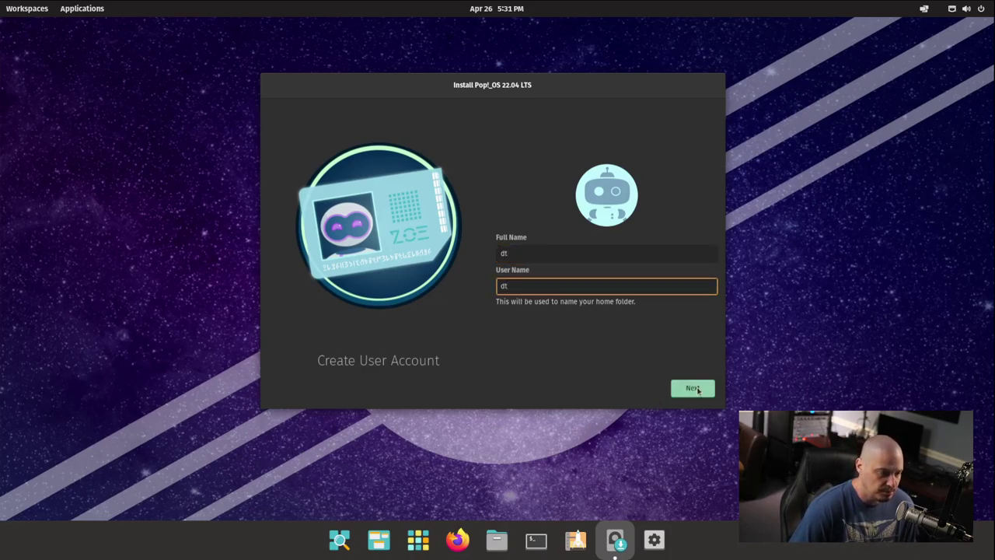
{"action": "left_click", "coordinate": [694, 388]}
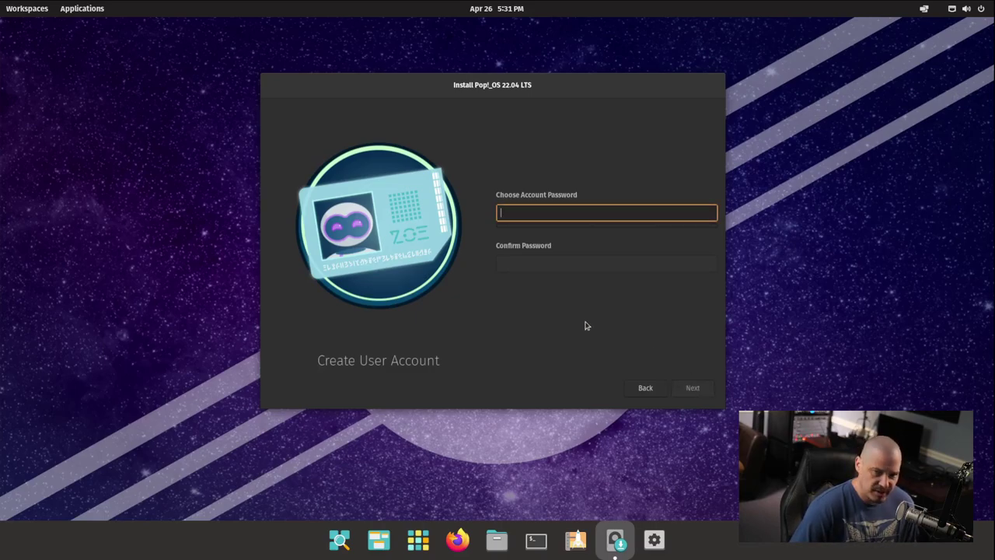
Set and confirm the account password, and encrypt the drive with that same password
{"action": "type", "text": "•"}
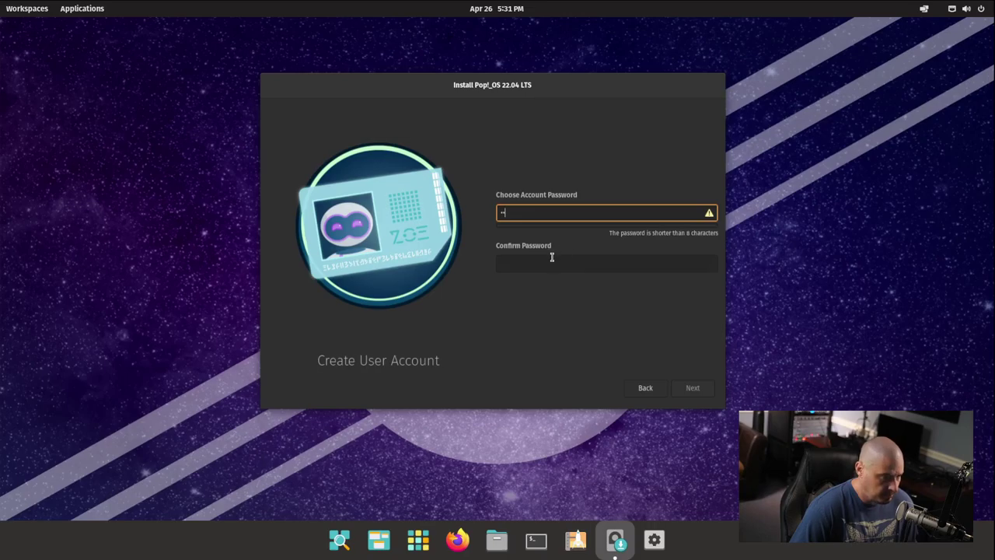
{"action": "type", "text": "•"}
{"action": "left_click", "coordinate": [552, 262]}
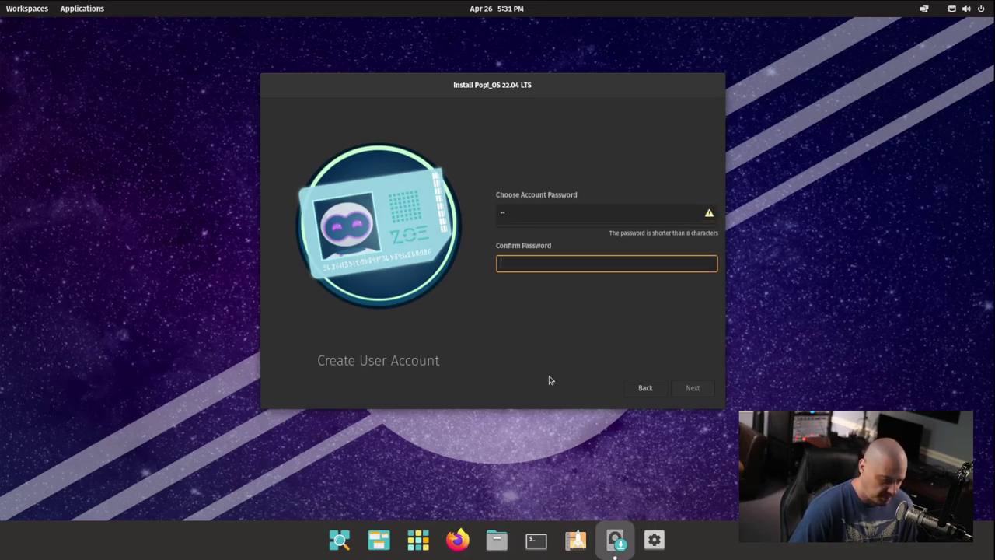
{"action": "type", "text": "••"}
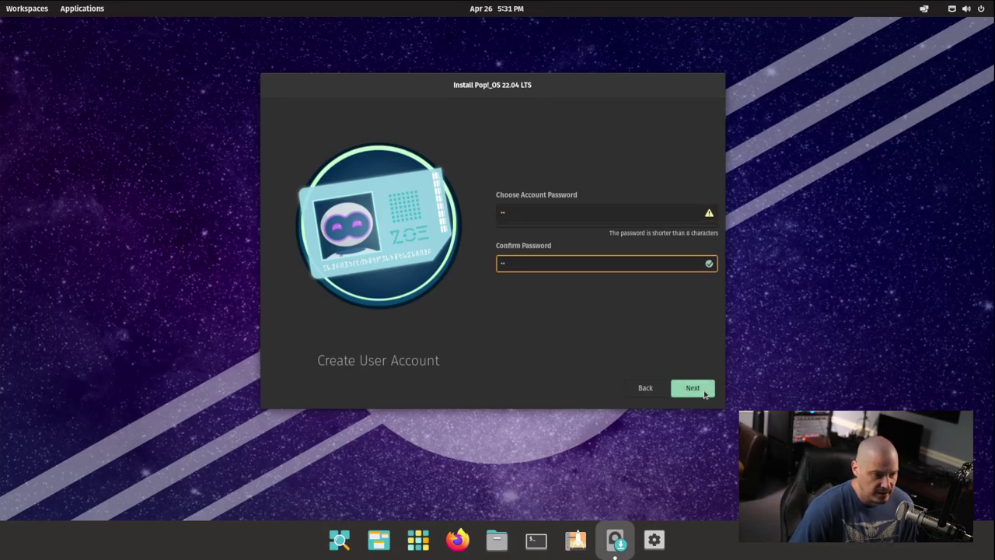
{"action": "left_click", "coordinate": [692, 388]}
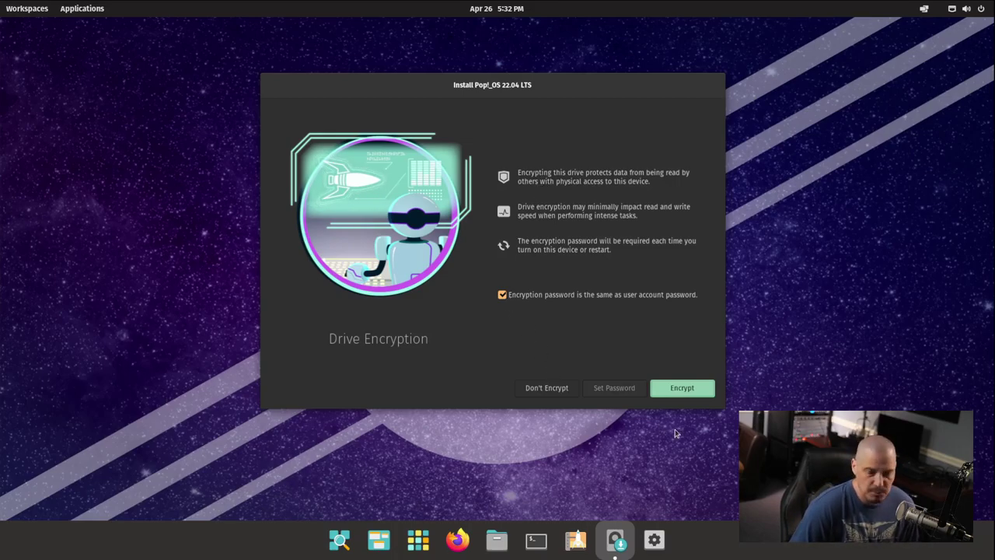
{"action": "left_click", "coordinate": [682, 389]}
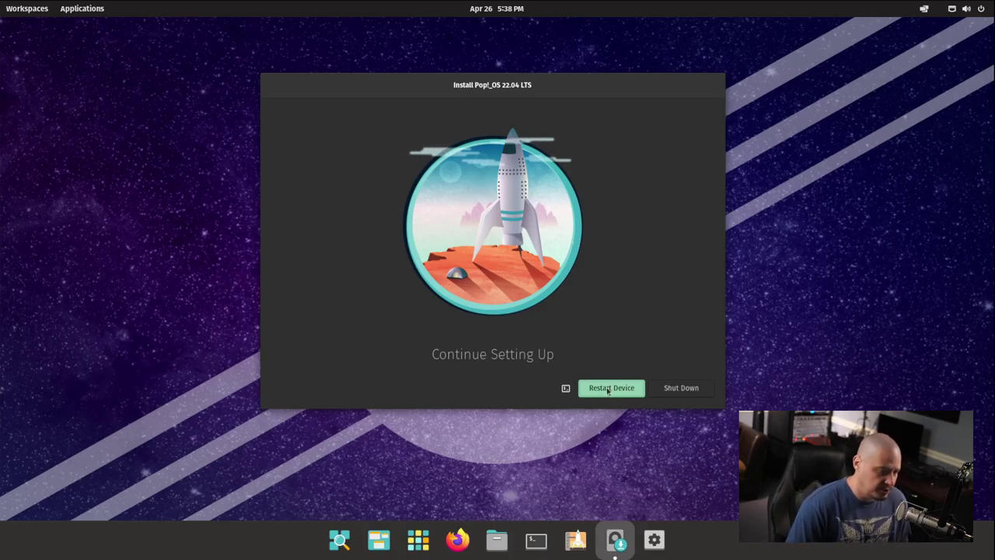
Restart the device after installation and unlock the encrypted disk with the encryption password
{"action": "left_click", "coordinate": [608, 390]}
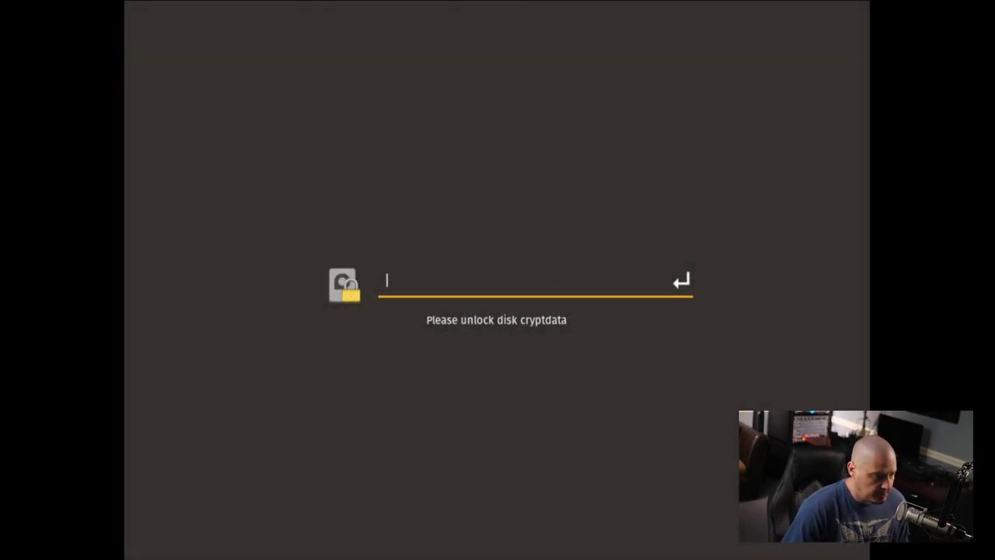
{"action": "type", "text": "••"}
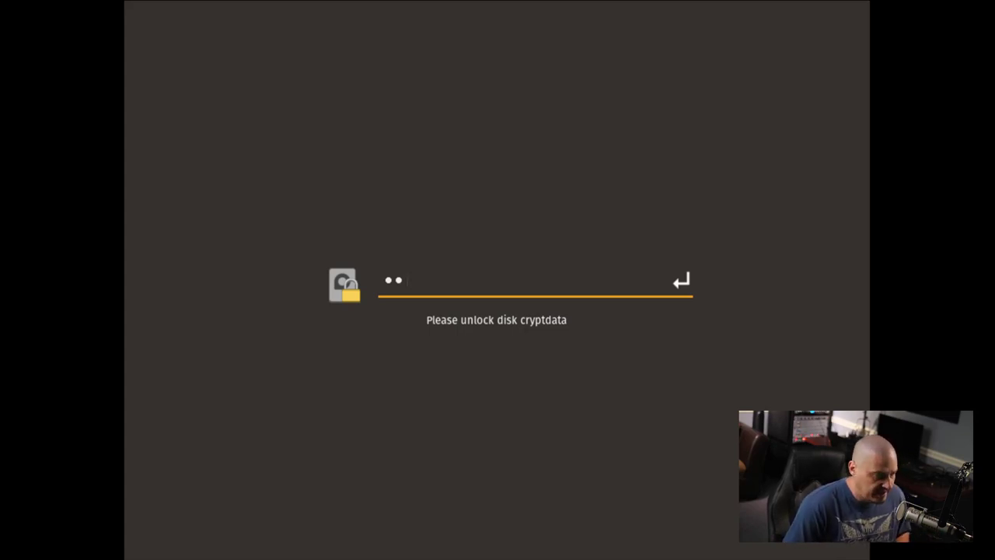
{"action": "key", "text": "Return"}
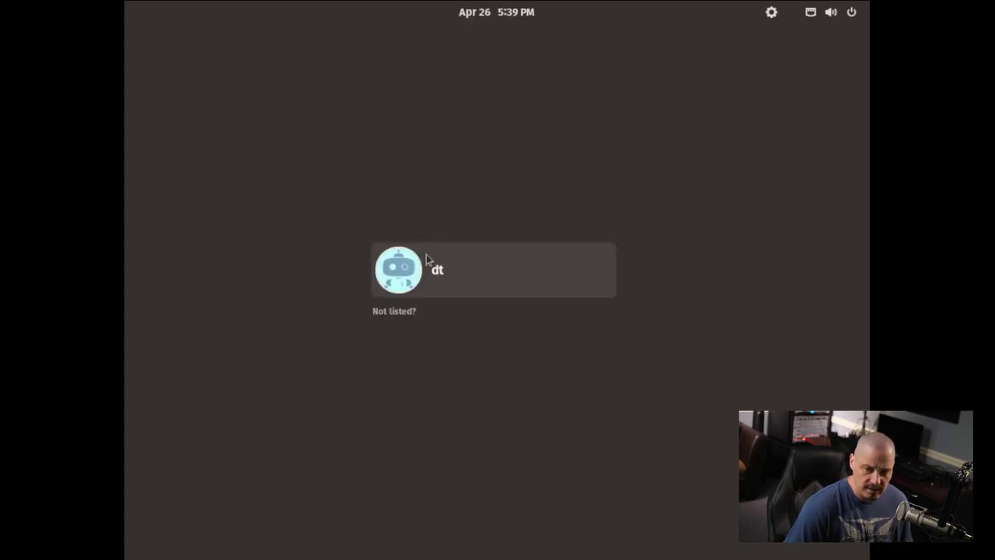
Log in to the newly created user account with the account password
{"action": "left_click", "coordinate": [484, 268]}
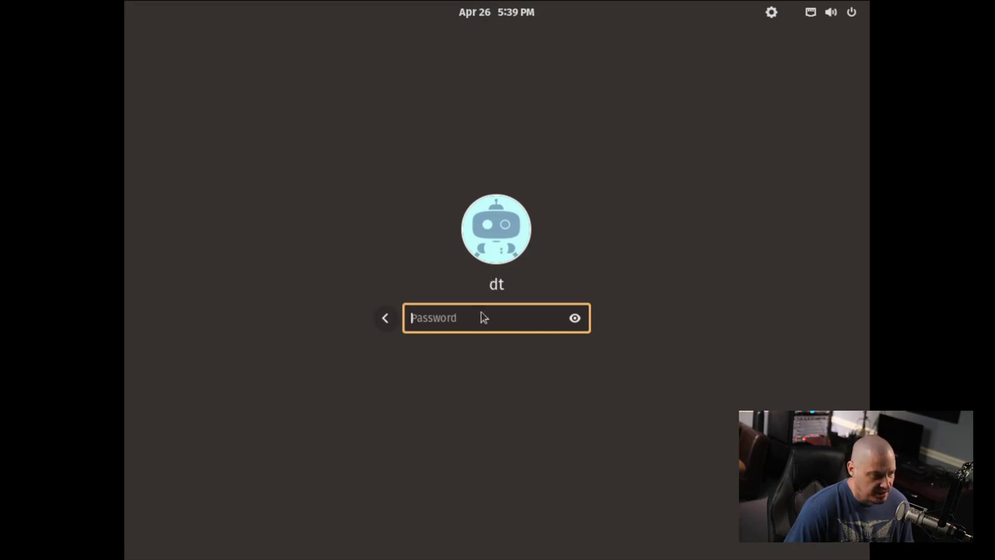
{"action": "type", "text": "••"}
{"action": "key", "text": "Return"}
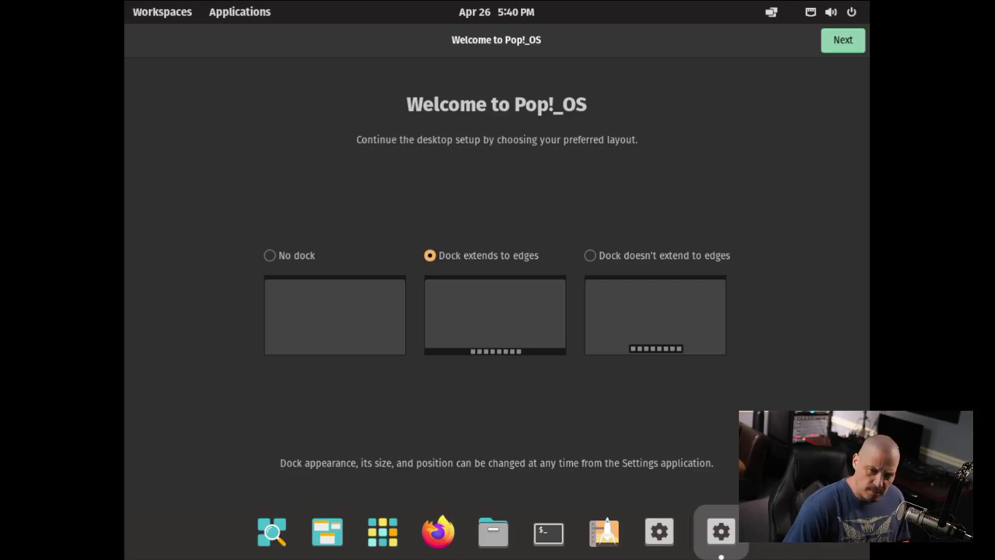
Set the display resolution to 1920 × 1080 (16:9) in the Displays settings, keep the change and close Settings
{"action": "key", "text": "super"}
{"action": "type", "text": "displays"}
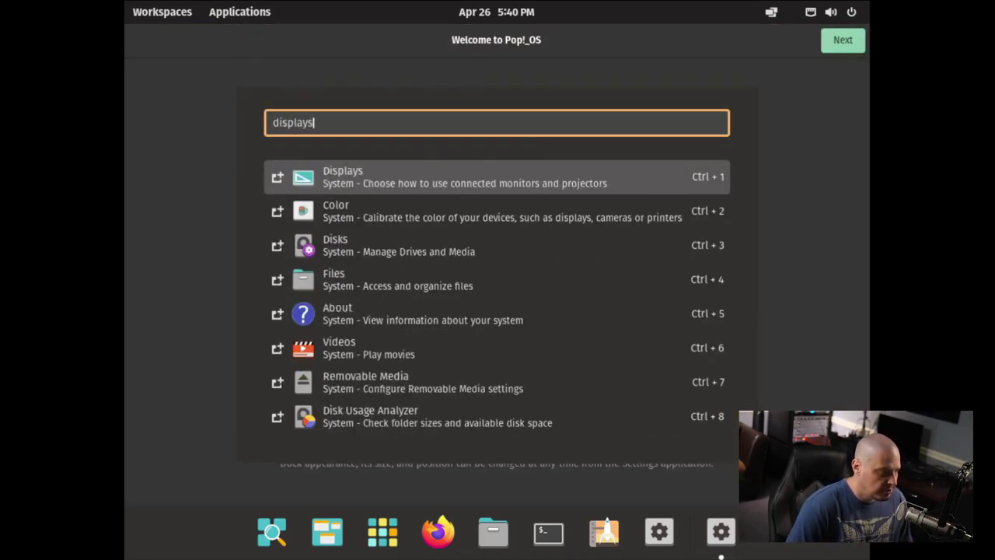
{"action": "key", "text": "Return"}
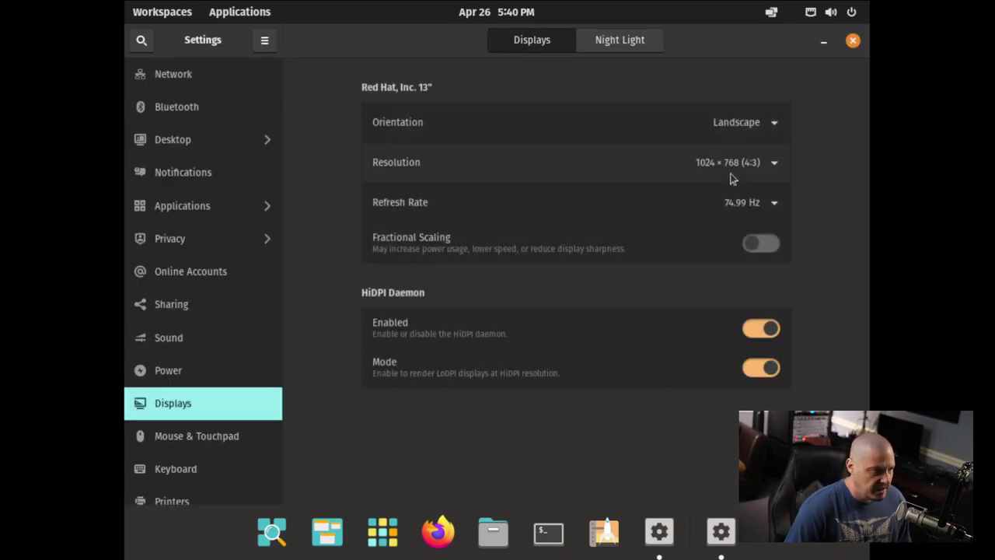
{"action": "left_click", "coordinate": [729, 165]}
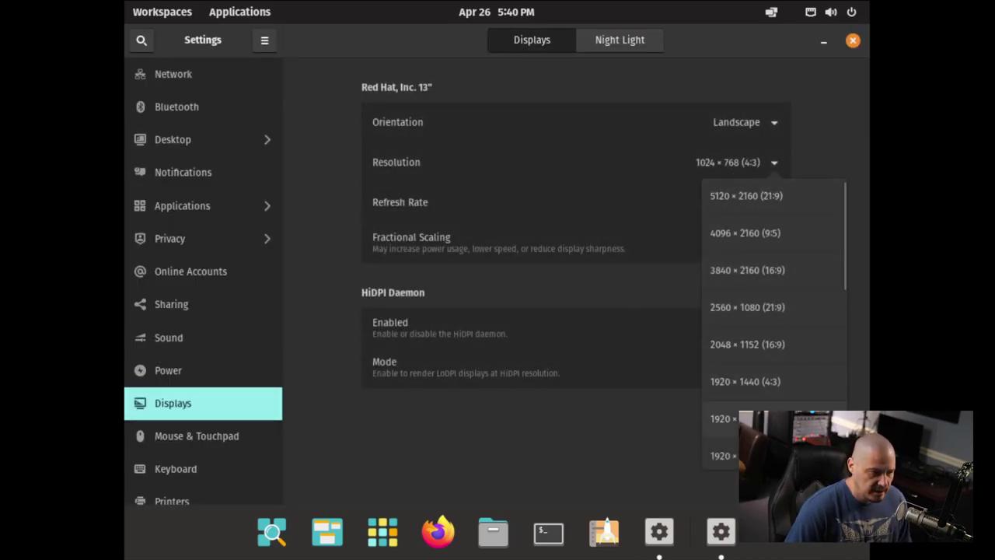
{"action": "left_click", "coordinate": [731, 455]}
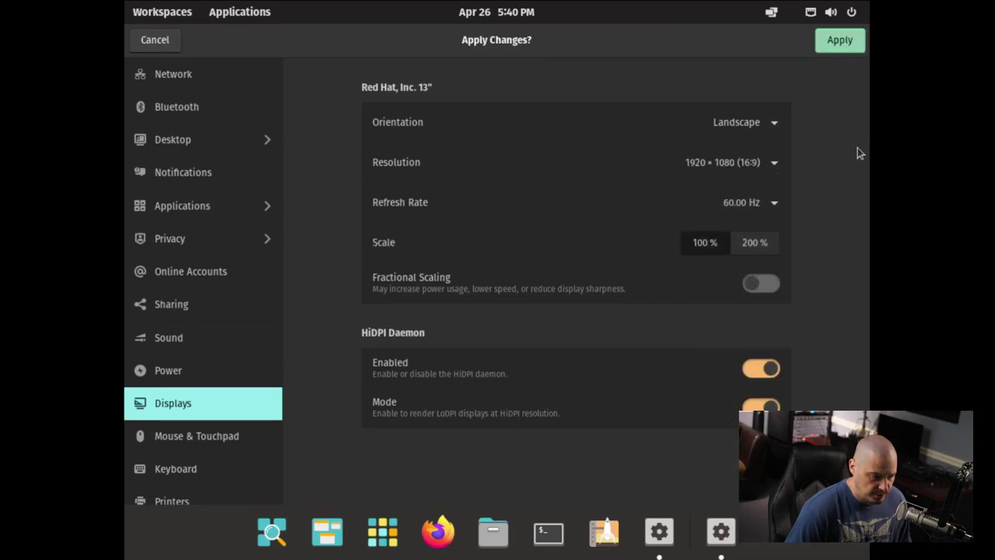
{"action": "left_click", "coordinate": [840, 43]}
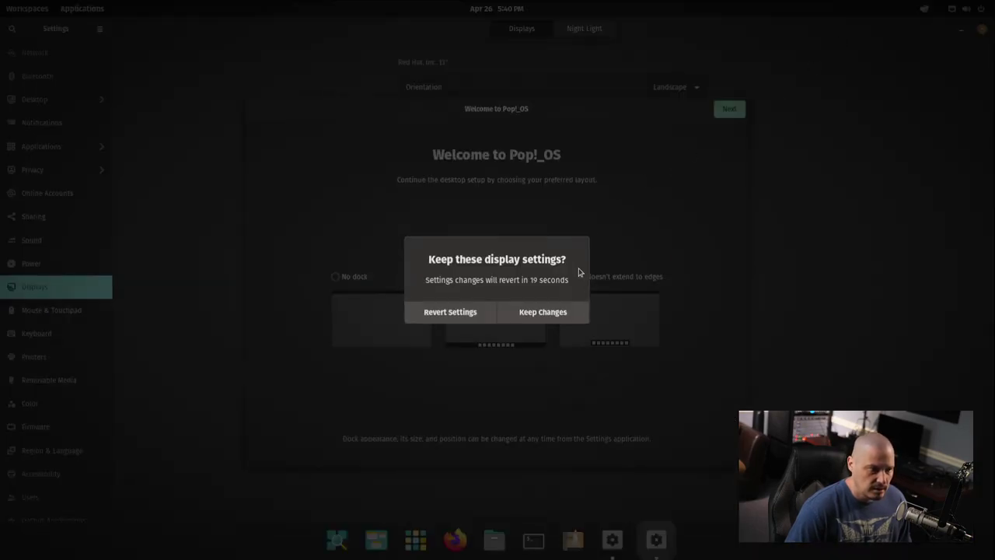
{"action": "left_click", "coordinate": [543, 312]}
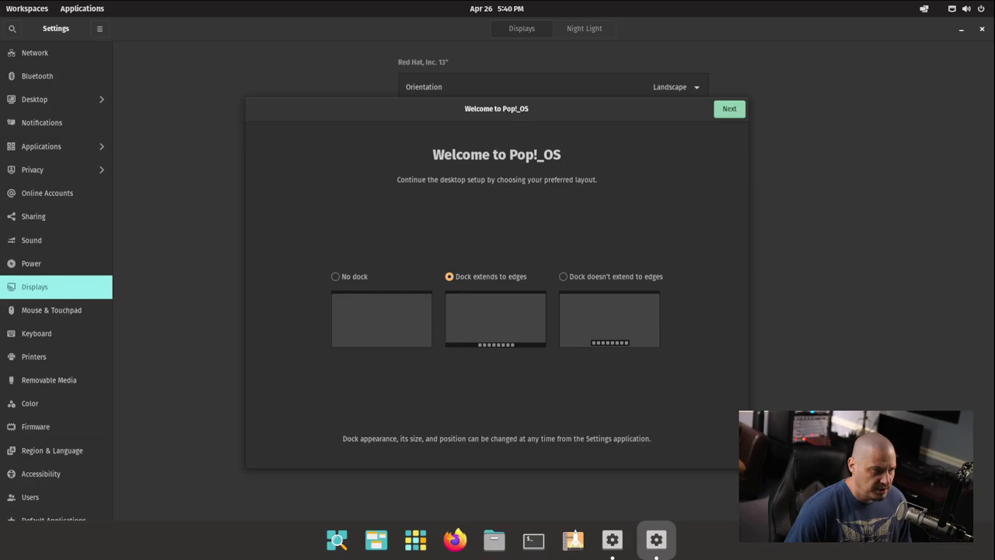
{"action": "left_click", "coordinate": [982, 28]}
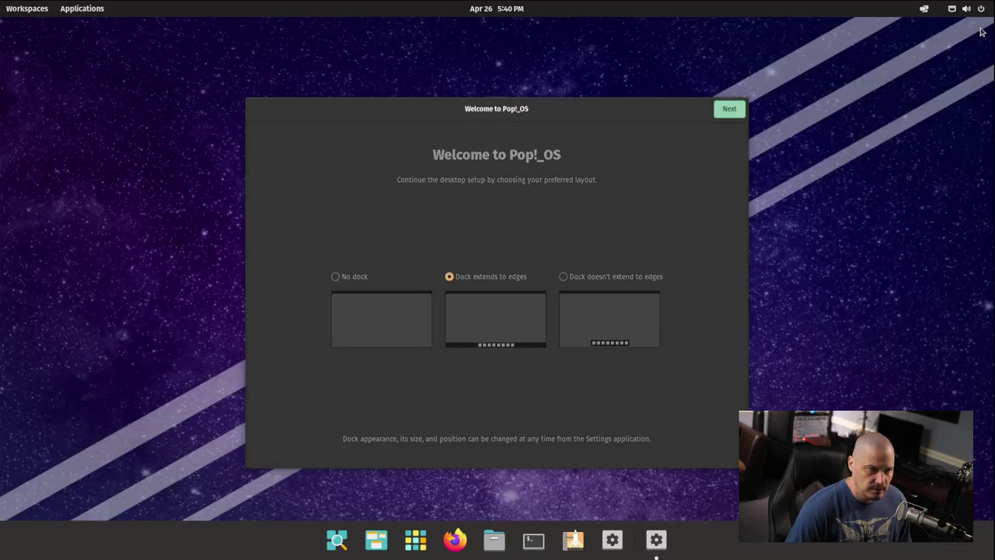
Try the "Dock doesn't extend to edges" and "No dock" layouts, checking the launcher without a dock
{"action": "left_click", "coordinate": [600, 114]}
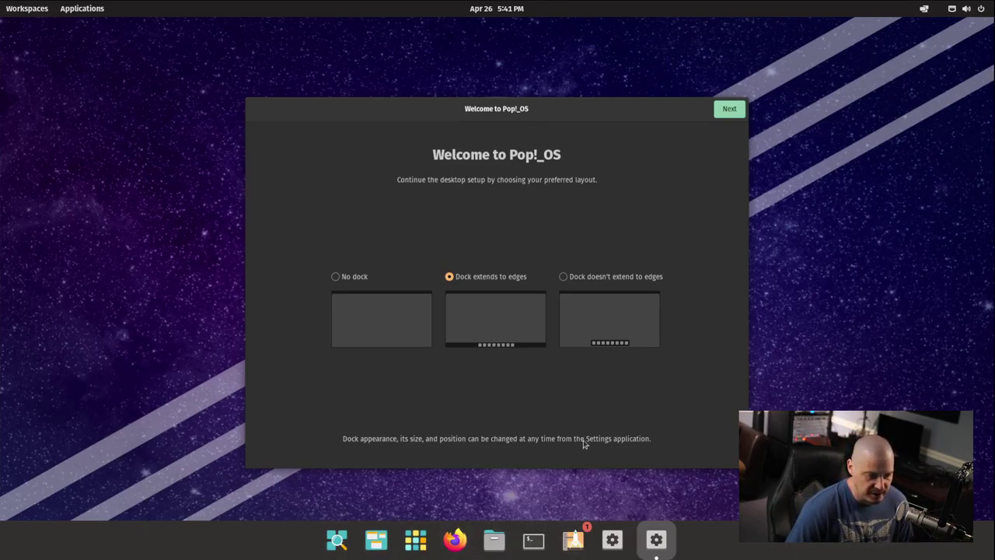
{"action": "left_click", "coordinate": [563, 276]}
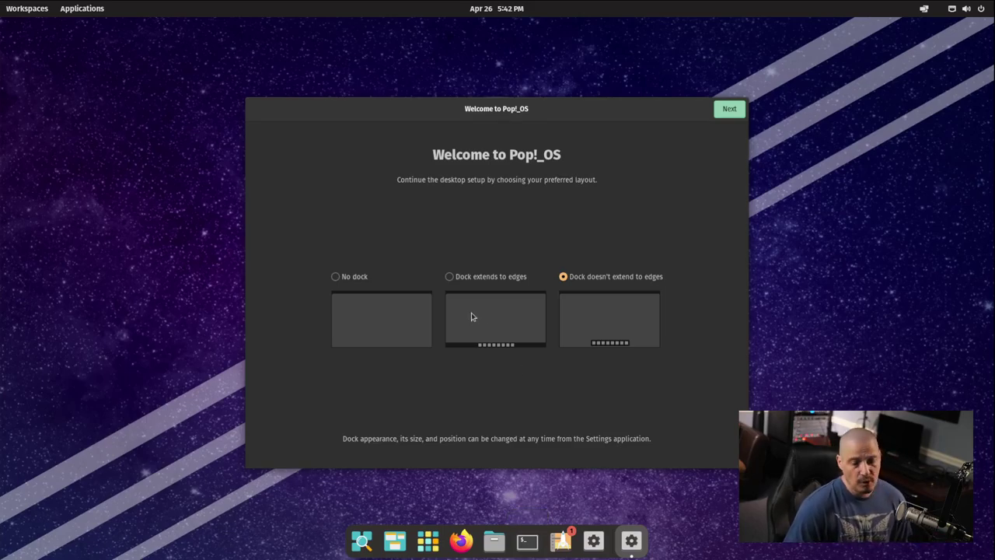
{"action": "left_click", "coordinate": [336, 277]}
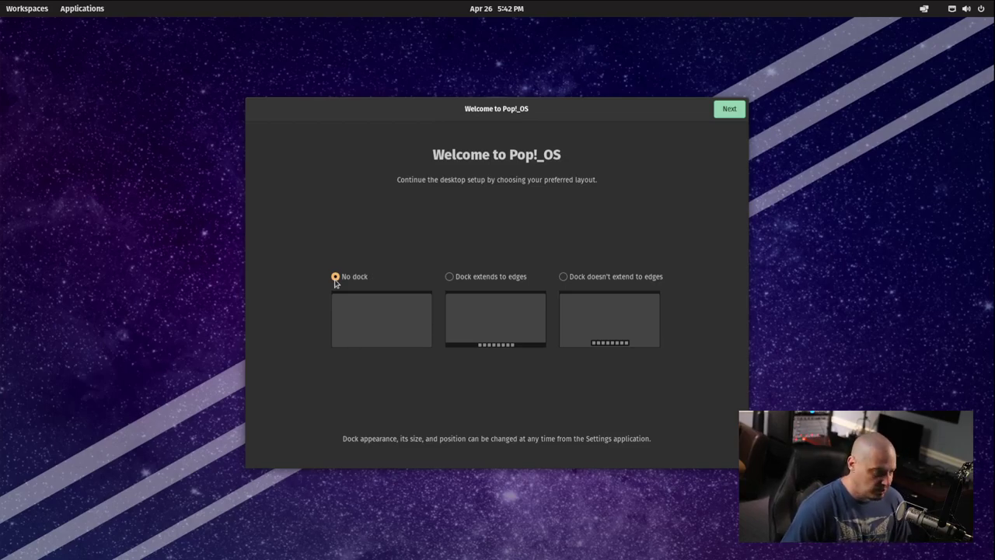
{"action": "key", "text": "super"}
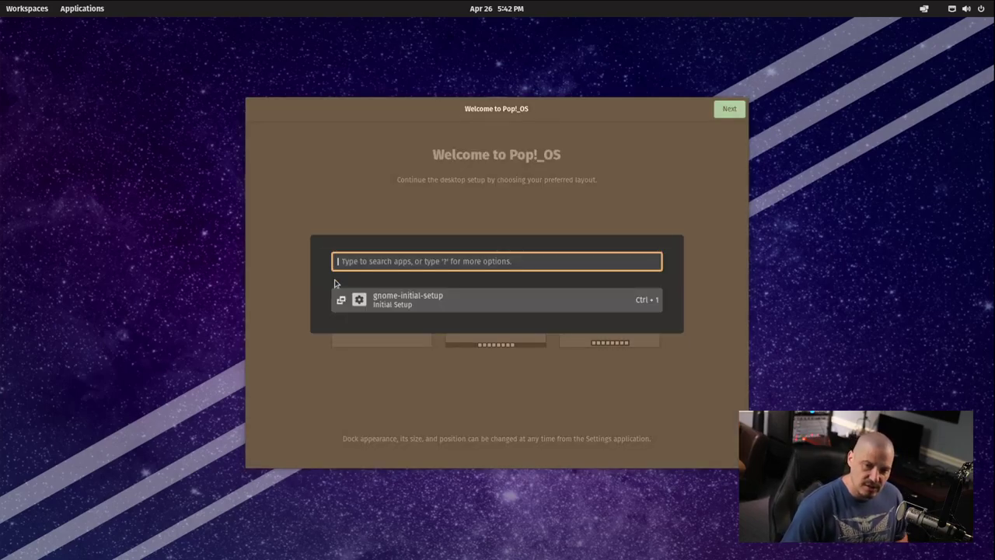
{"action": "key", "text": "Escape"}
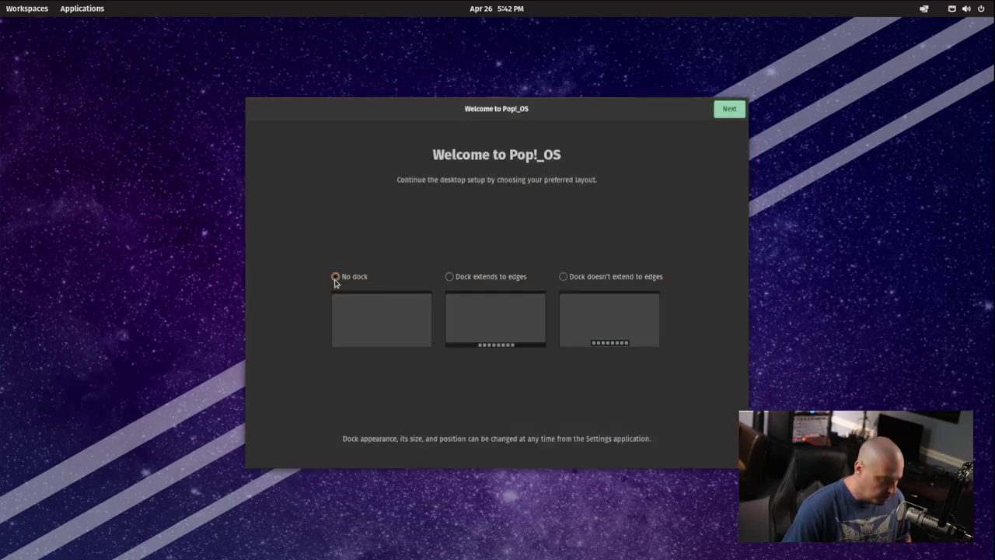
Choose the "Dock extends to edges" layout and continue to the top bar configuration
{"action": "left_click", "coordinate": [449, 277]}
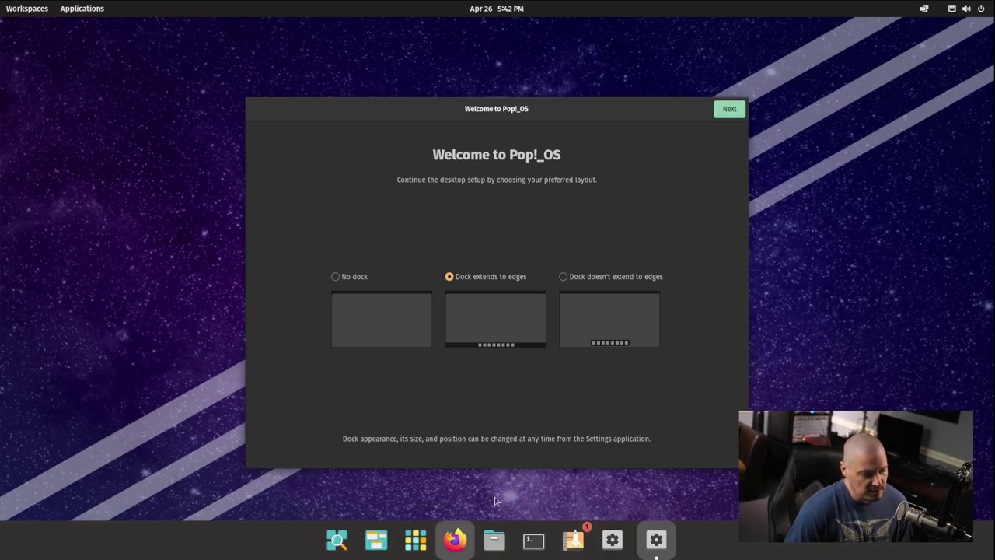
{"action": "left_click", "coordinate": [727, 108]}
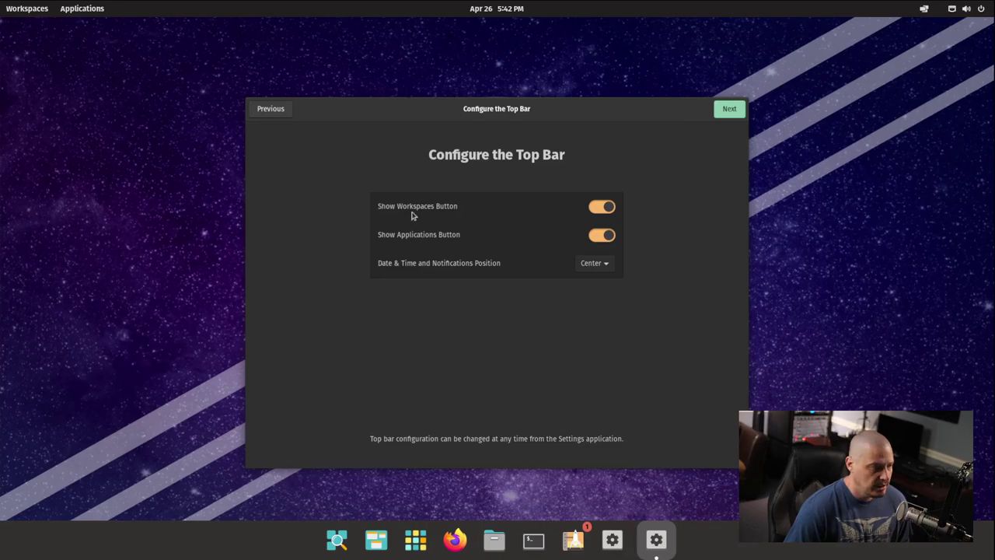
Preview the workspaces overview from the top bar and turn off the Show Workspaces Button option
{"action": "left_click", "coordinate": [31, 9]}
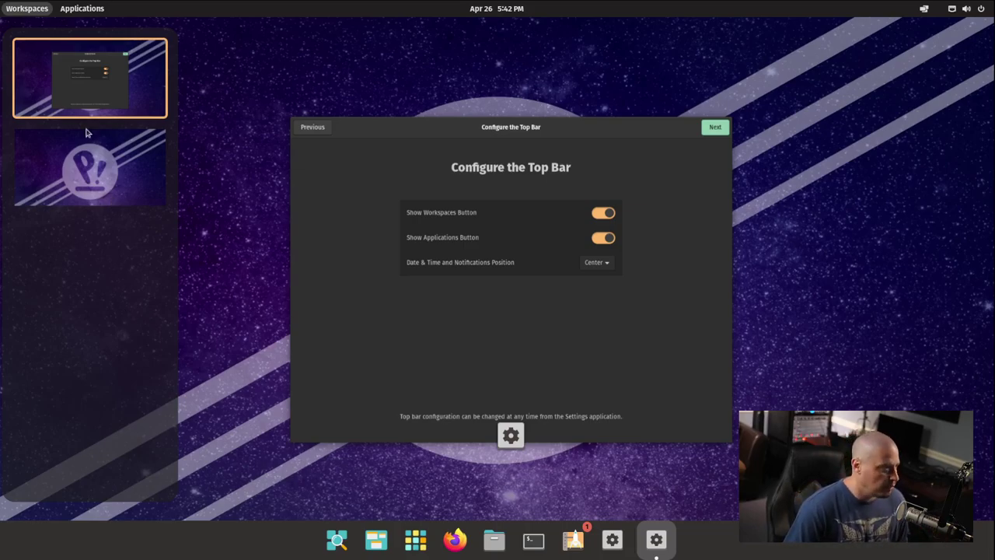
{"action": "left_click", "coordinate": [34, 12]}
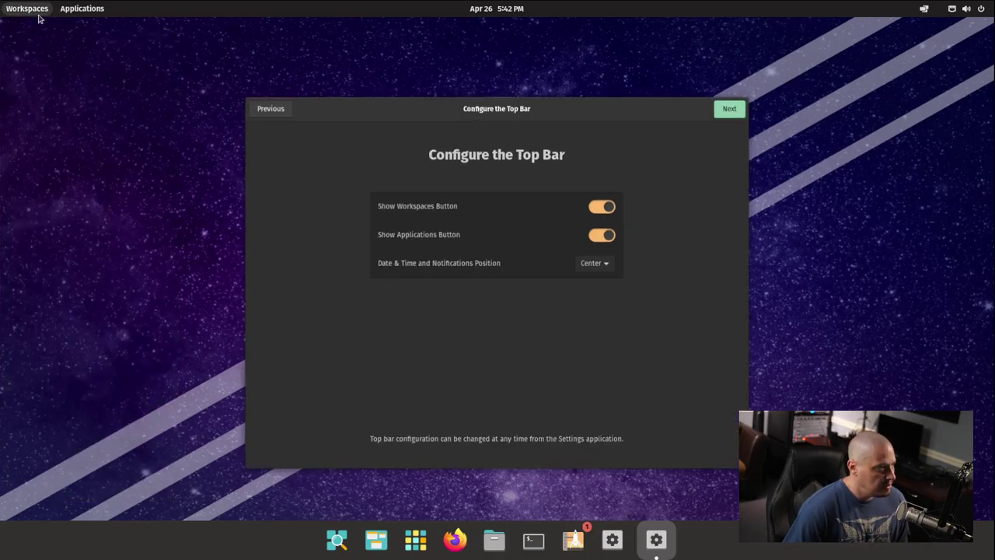
{"action": "left_click", "coordinate": [37, 14]}
{"action": "left_click", "coordinate": [143, 48]}
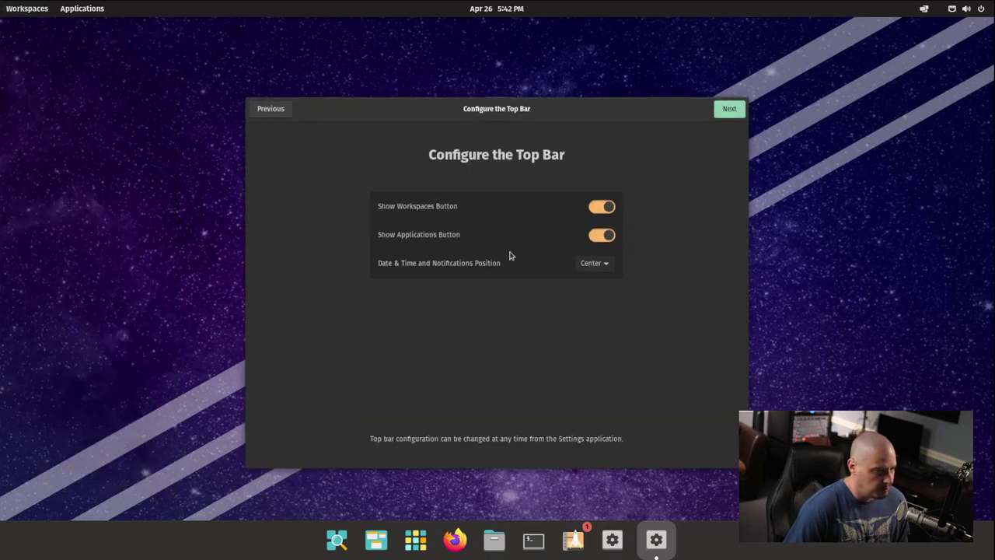
{"action": "left_click", "coordinate": [600, 210]}
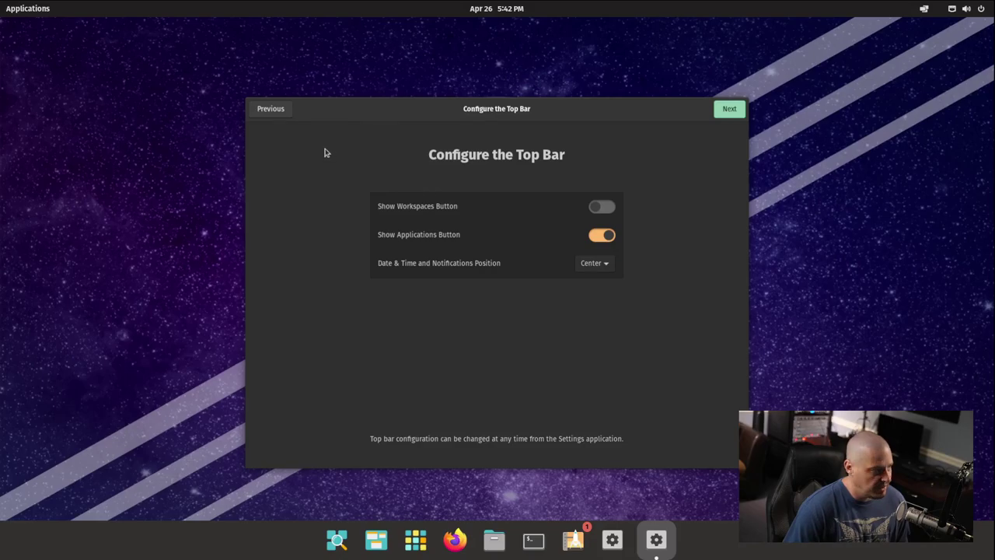
View the Applications library and the search launcher, closing each one to return to the top bar configuration
{"action": "left_click", "coordinate": [28, 10]}
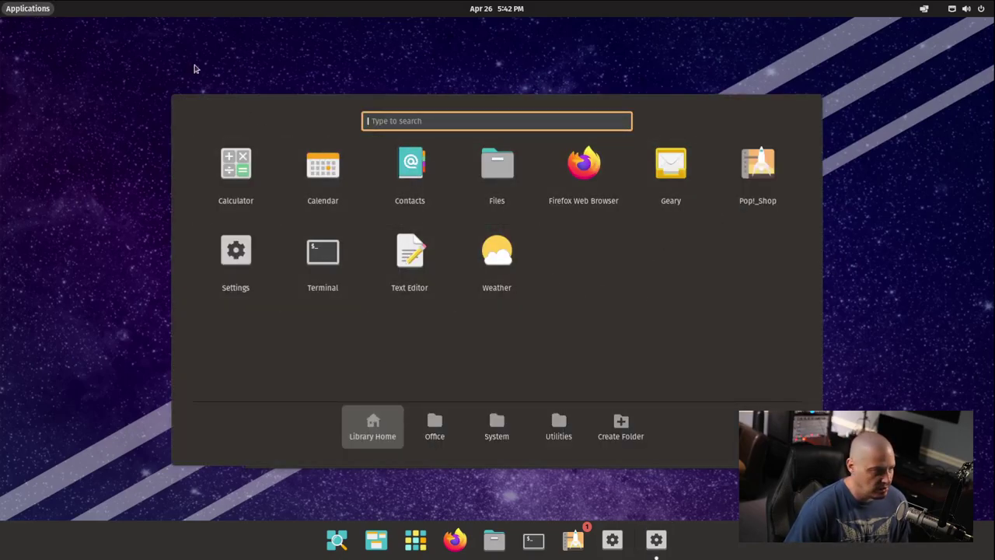
{"action": "key", "text": "Escape"}
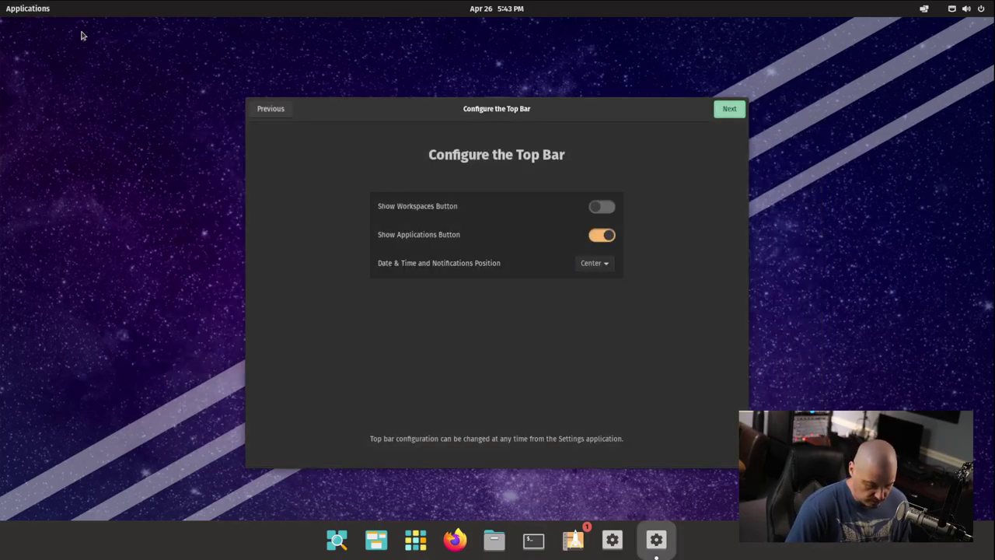
{"action": "key", "text": "super"}
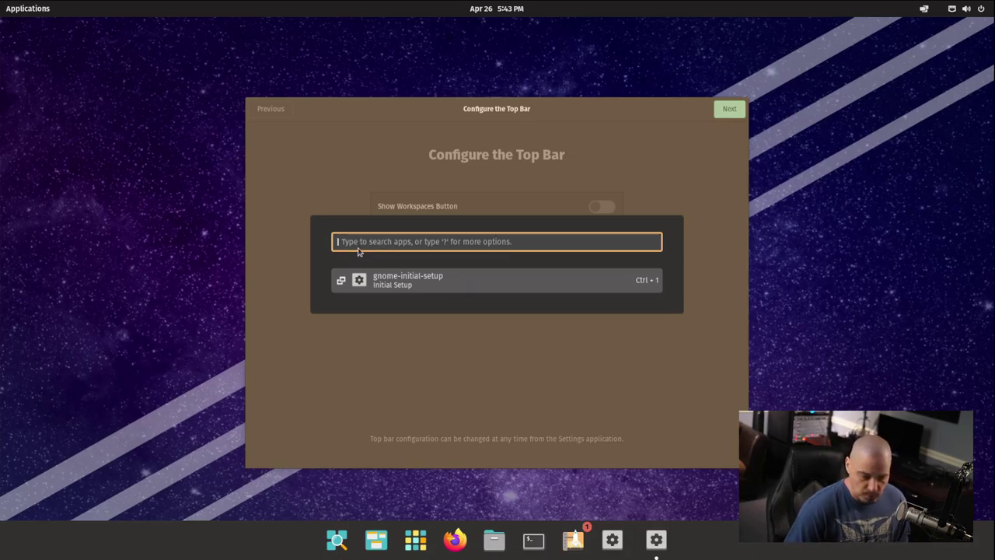
{"action": "key", "text": "Escape"}
{"action": "left_click", "coordinate": [35, 11]}
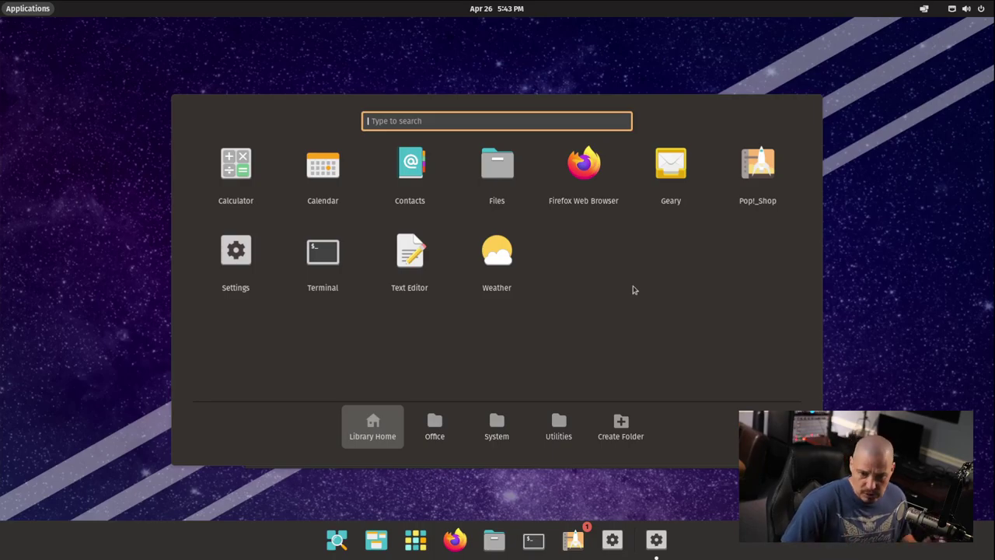
{"action": "left_click", "coordinate": [636, 87]}
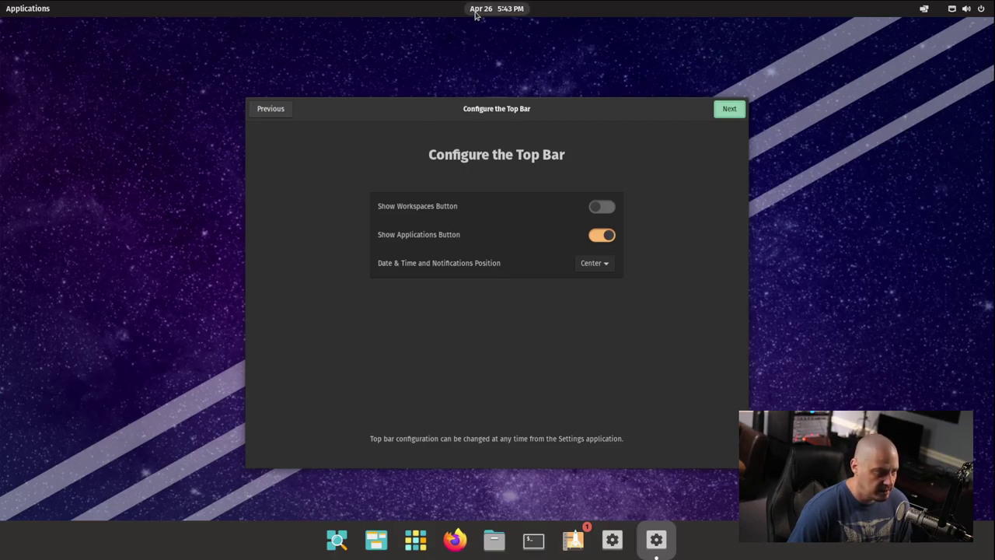
Try the Right and Left positions for the date, time and notifications in the top bar
{"action": "left_click", "coordinate": [596, 269]}
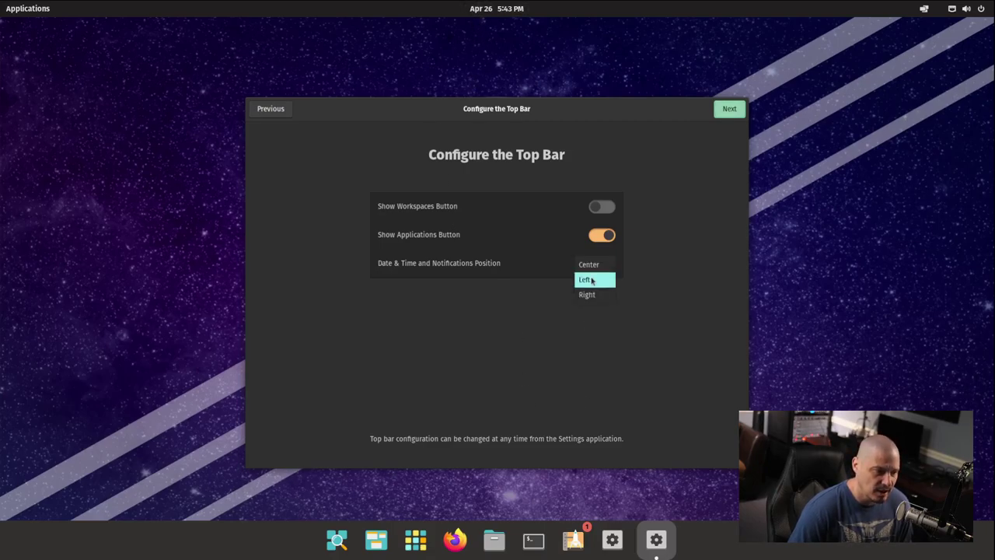
{"action": "left_click", "coordinate": [592, 295]}
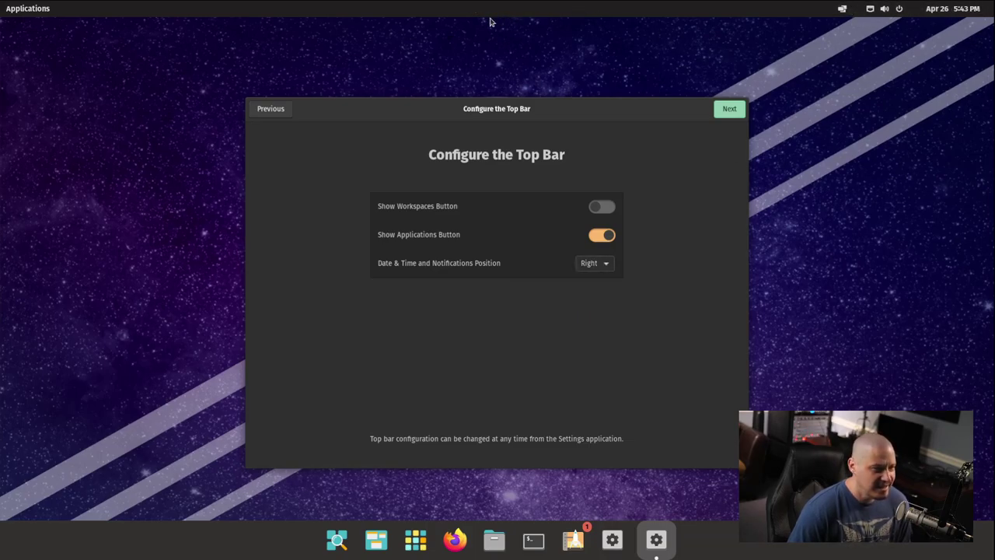
{"action": "left_click", "coordinate": [608, 266]}
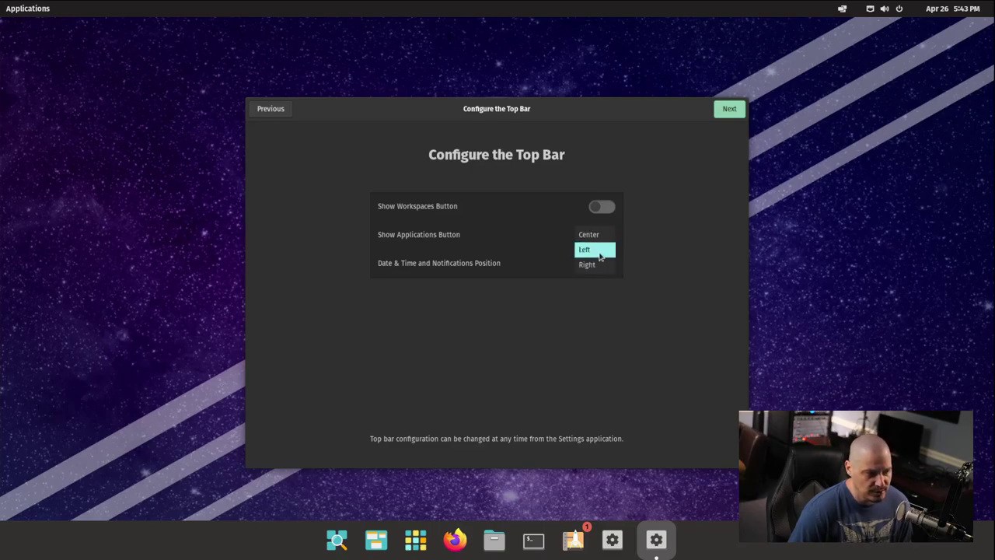
{"action": "left_click", "coordinate": [600, 250]}
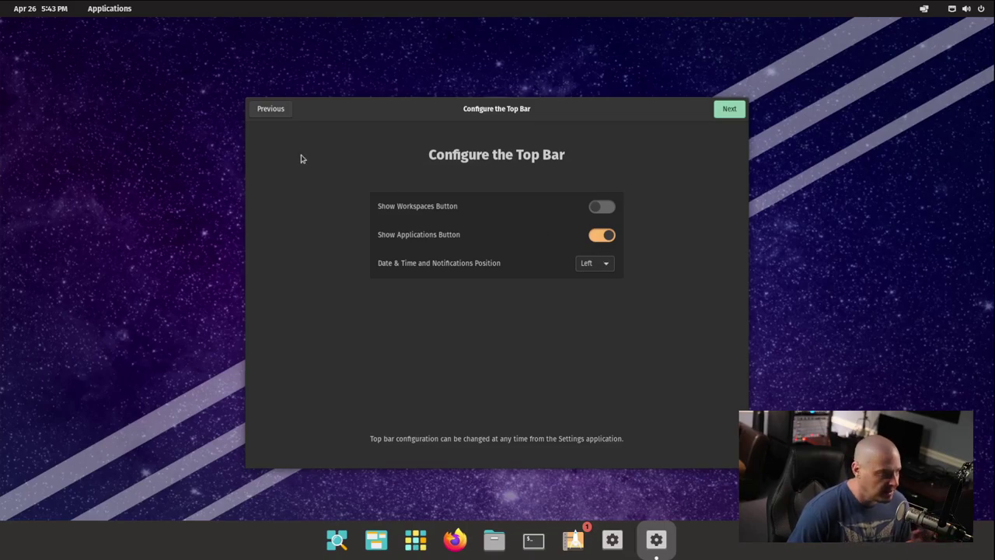
{"action": "left_click", "coordinate": [586, 264]}
{"action": "left_click", "coordinate": [595, 281]}
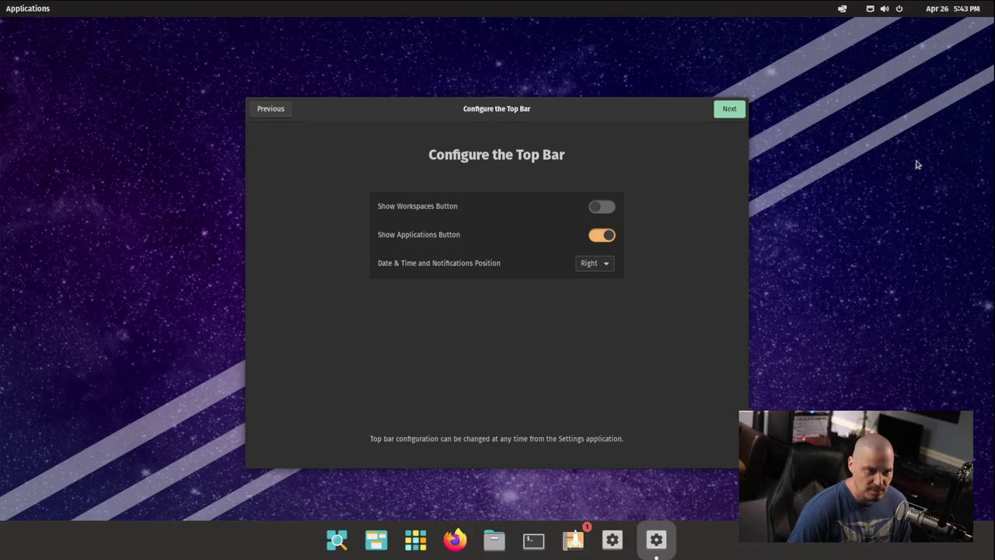
Set the date, time and notifications position to Center and continue past the gestures page to the Appearance page
{"action": "left_click", "coordinate": [611, 268]}
{"action": "left_click", "coordinate": [598, 234]}
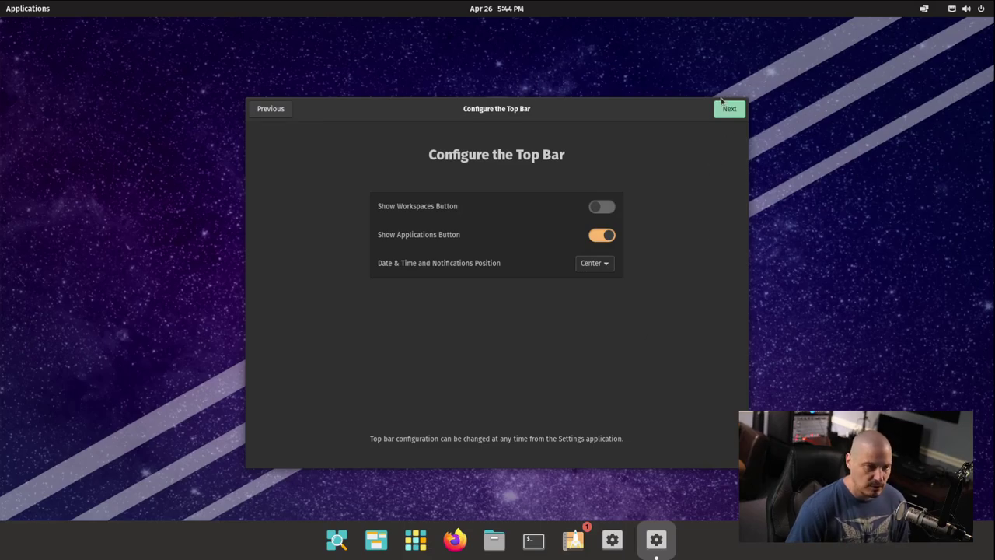
{"action": "left_click", "coordinate": [723, 107]}
{"action": "key", "text": "Return"}
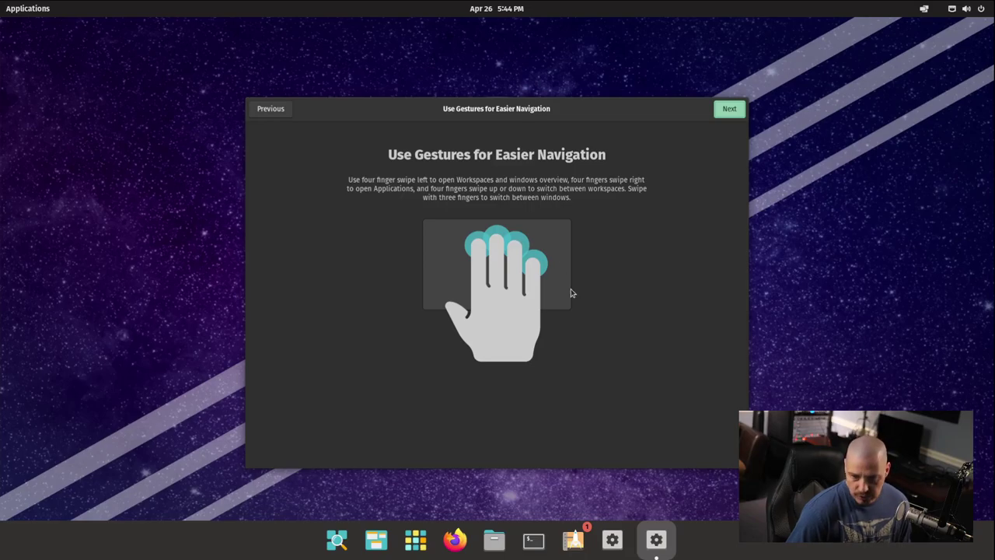
{"action": "left_click", "coordinate": [720, 115]}
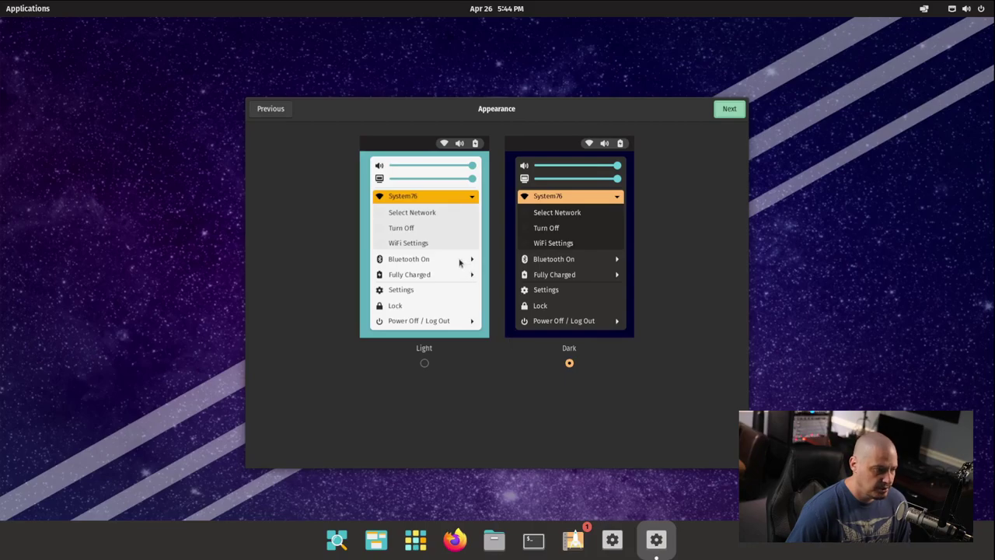
Preview the Light appearance, choose Dark and continue to the Privacy page
{"action": "left_click", "coordinate": [424, 362]}
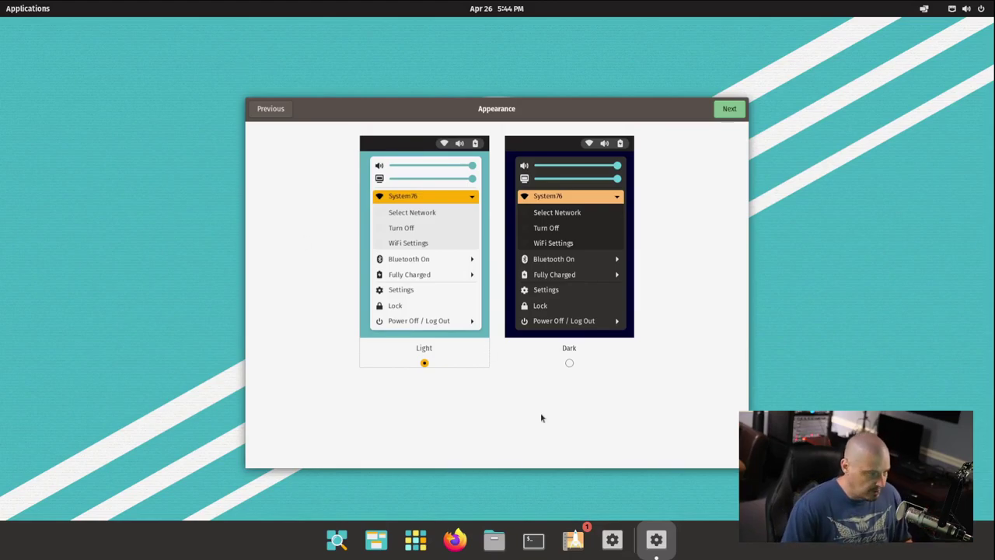
{"action": "left_click", "coordinate": [569, 363]}
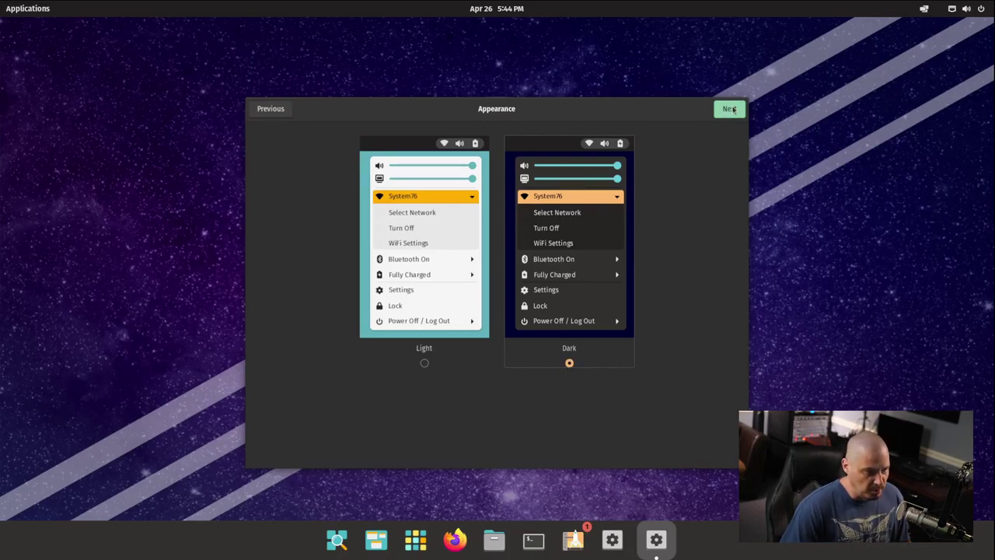
{"action": "left_click", "coordinate": [732, 111]}
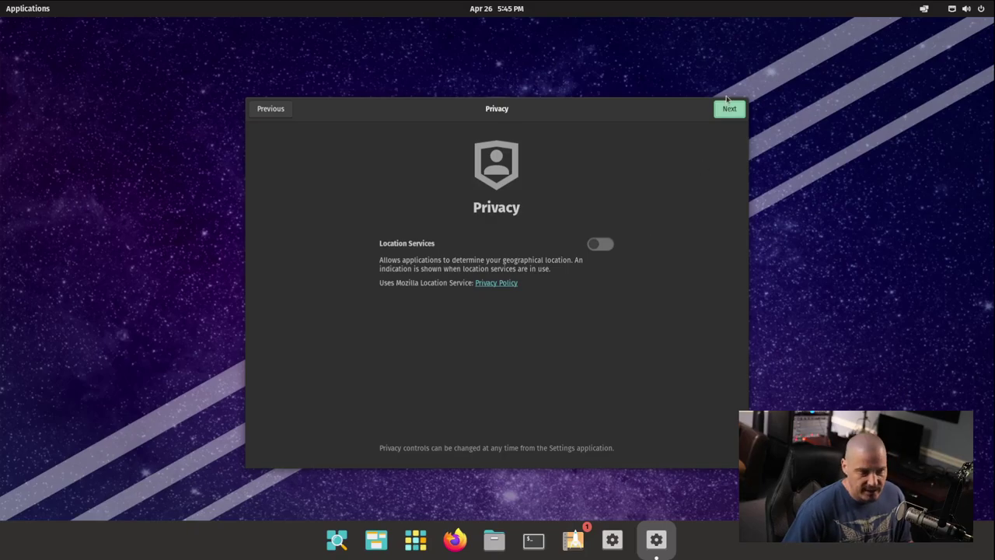
Continue with Location Services off and set the time zone to Chicago, United States on the map
{"action": "left_click", "coordinate": [722, 111]}
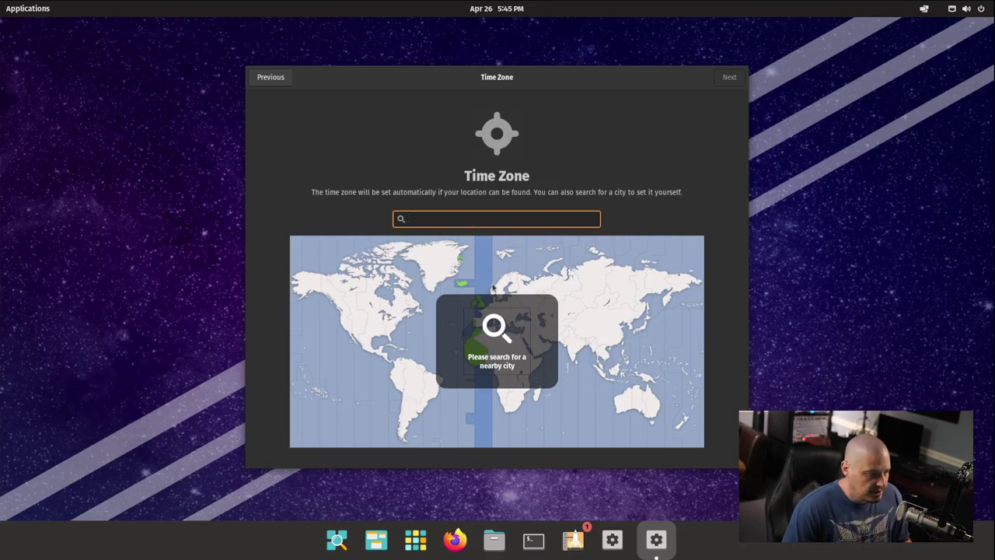
{"action": "left_click", "coordinate": [377, 320]}
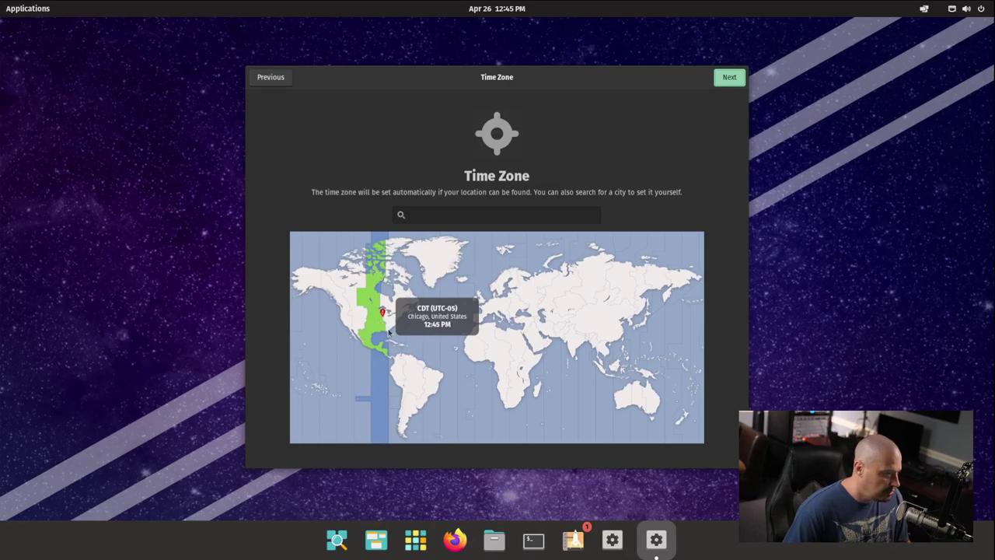
{"action": "left_click", "coordinate": [730, 78]}
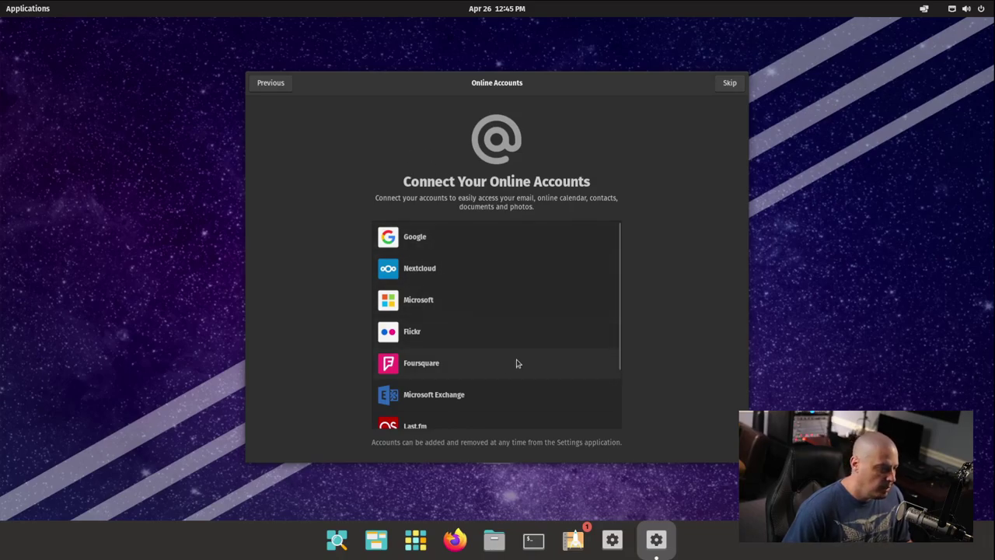
Look through the online account providers, skip connecting an account and finish the setup to start using Pop!_OS
{"action": "scroll", "coordinate": [544, 315], "scroll_direction": "down", "scroll_amount": 2}
{"action": "scroll", "coordinate": [545, 324], "scroll_direction": "down", "scroll_amount": 1}
{"action": "scroll", "coordinate": [544, 324], "scroll_direction": "up", "scroll_amount": 3}
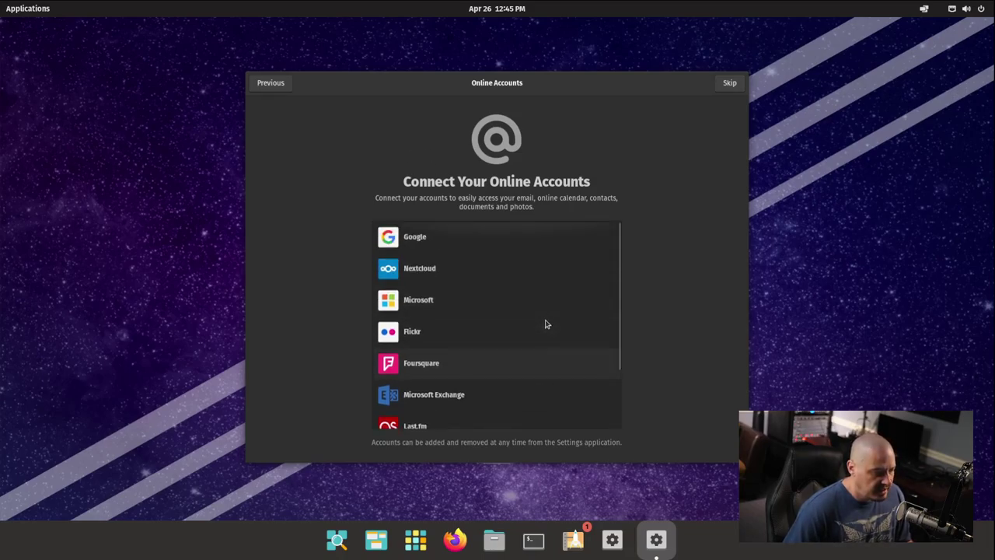
{"action": "left_click", "coordinate": [728, 84]}
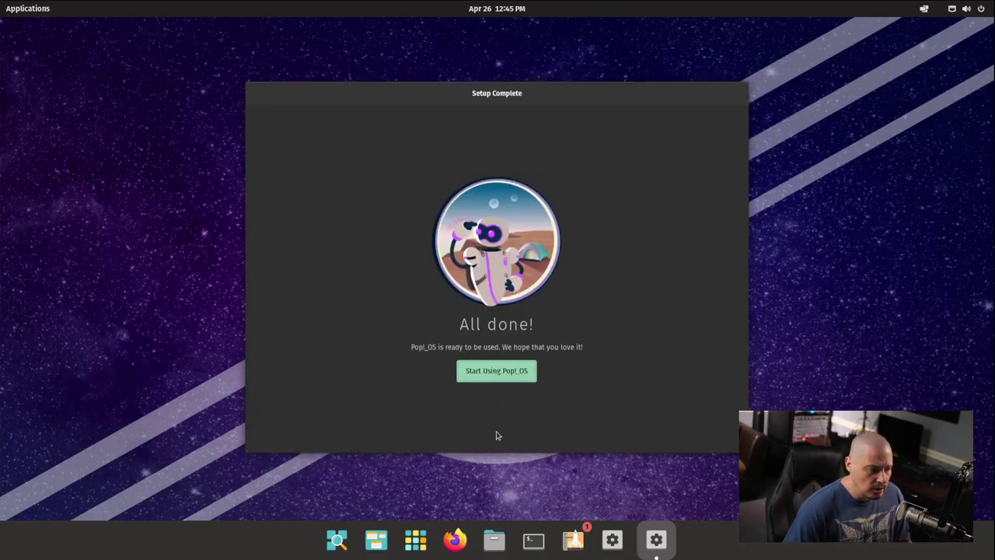
{"action": "left_click", "coordinate": [502, 379]}
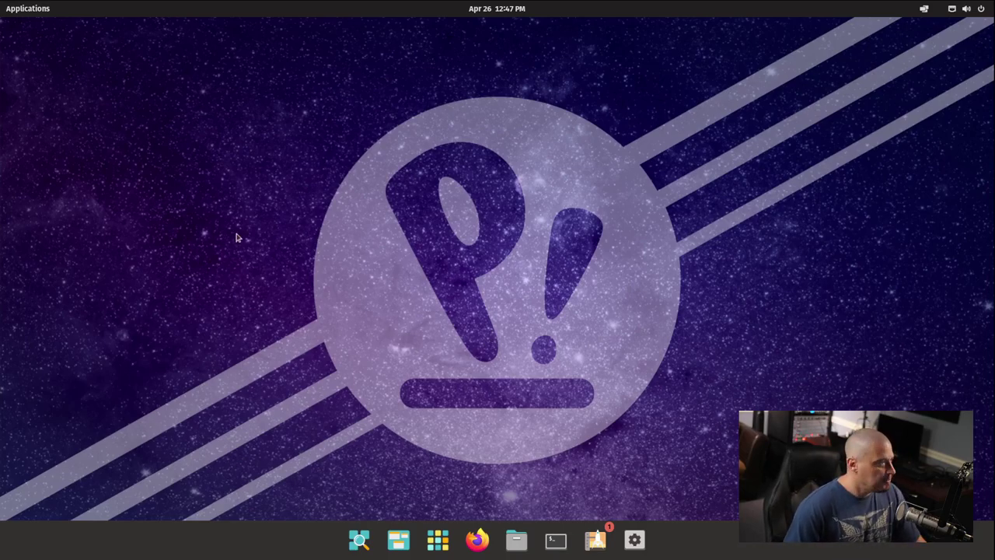
View the search launcher and the Applications library on the desktop, closing each one after viewing
{"action": "left_click", "coordinate": [355, 546]}
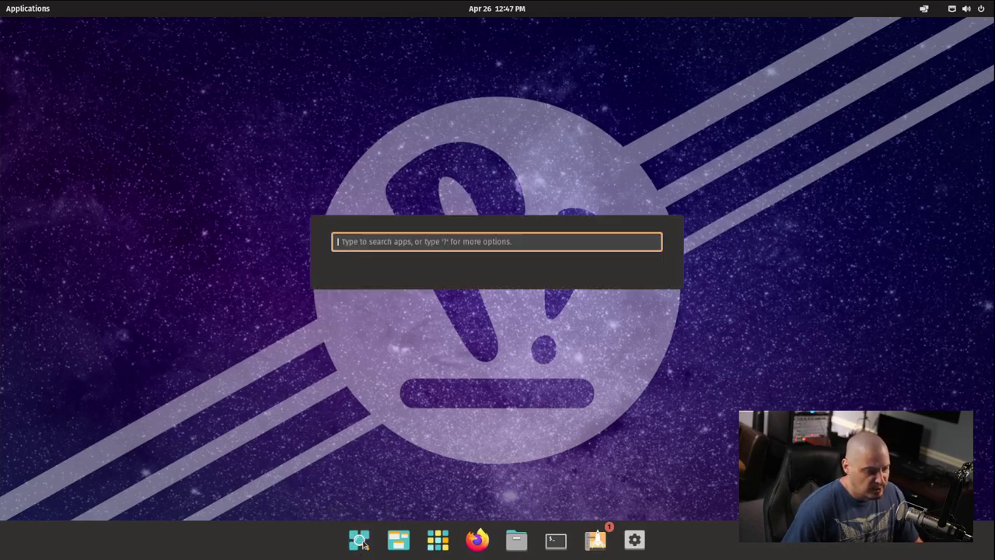
{"action": "key", "text": "Escape"}
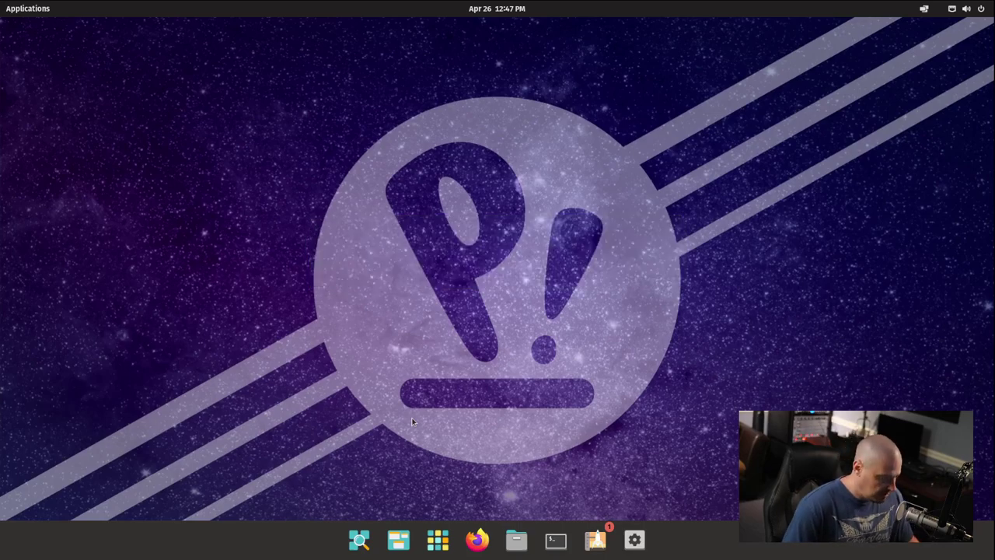
{"action": "key", "text": "super"}
{"action": "key", "text": "Escape"}
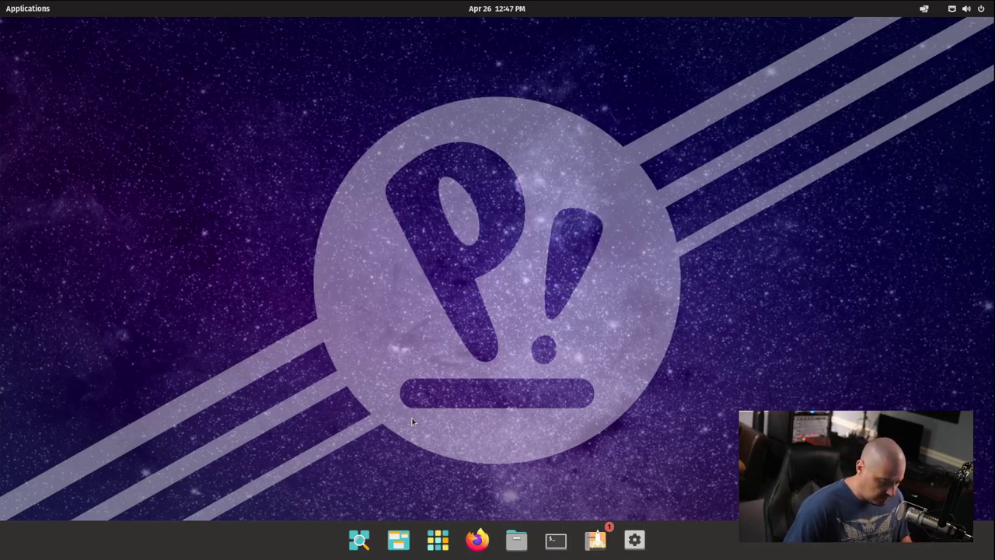
{"action": "left_click", "coordinate": [29, 11]}
{"action": "key", "text": "Escape"}
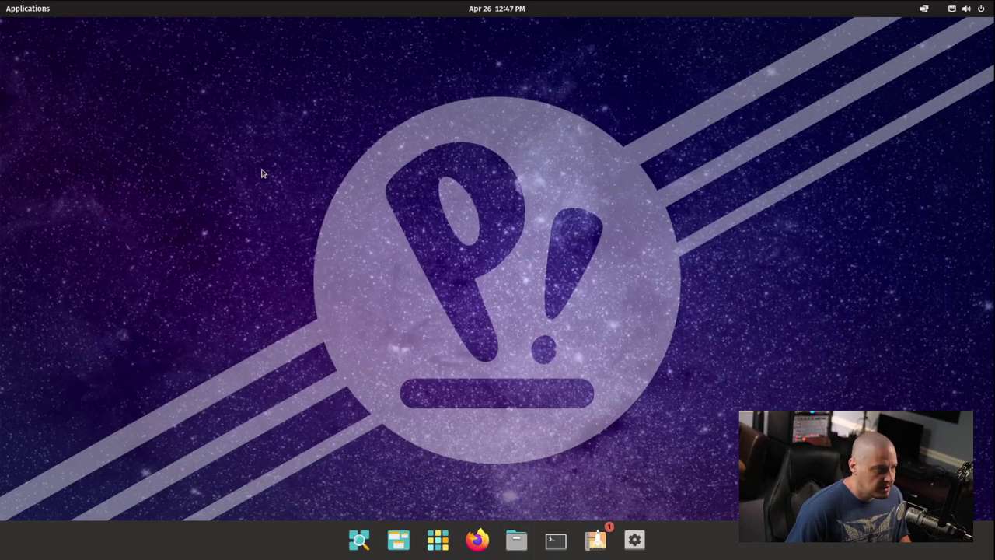
{"action": "key", "text": "super+a"}
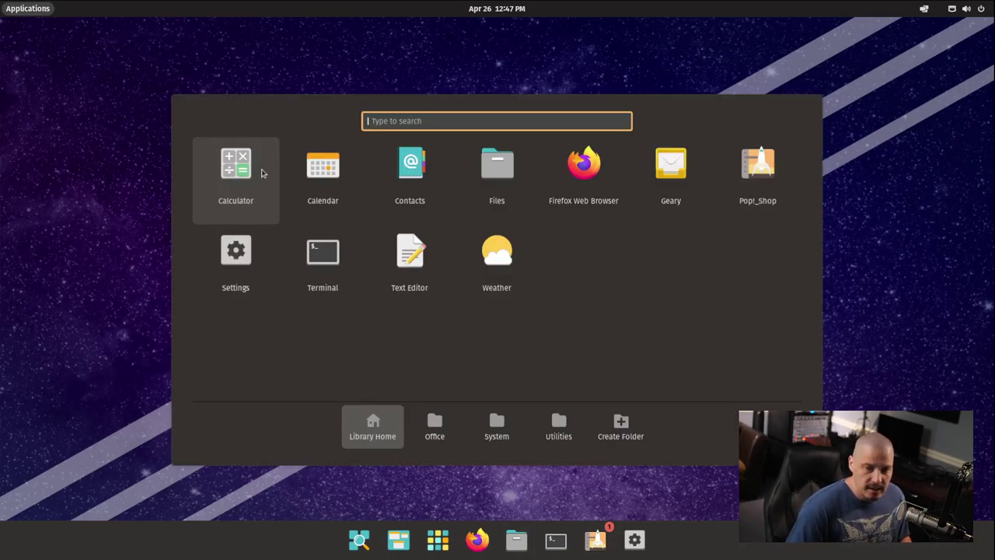
{"action": "key", "text": "super+a"}
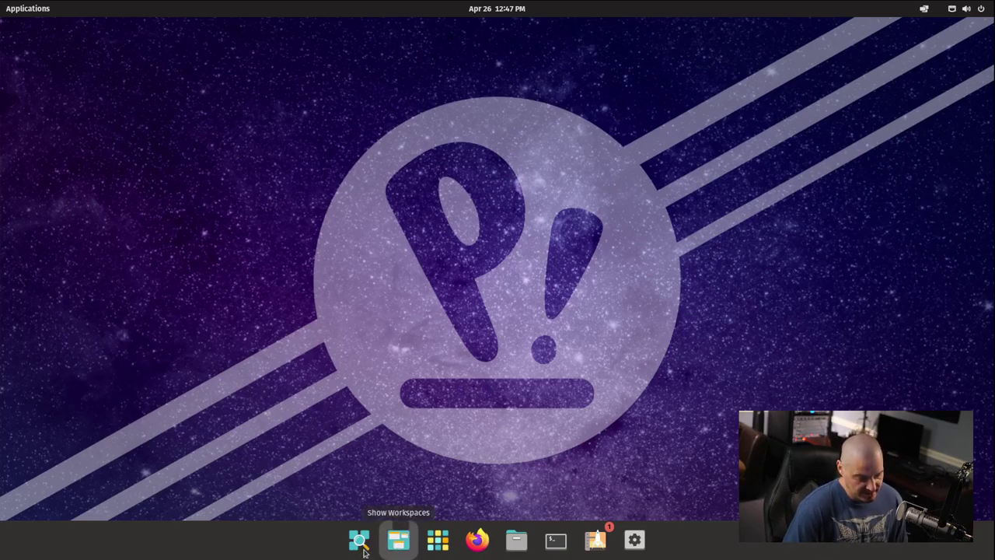
View the workspaces overview from the dock and close it again
{"action": "left_click", "coordinate": [396, 548]}
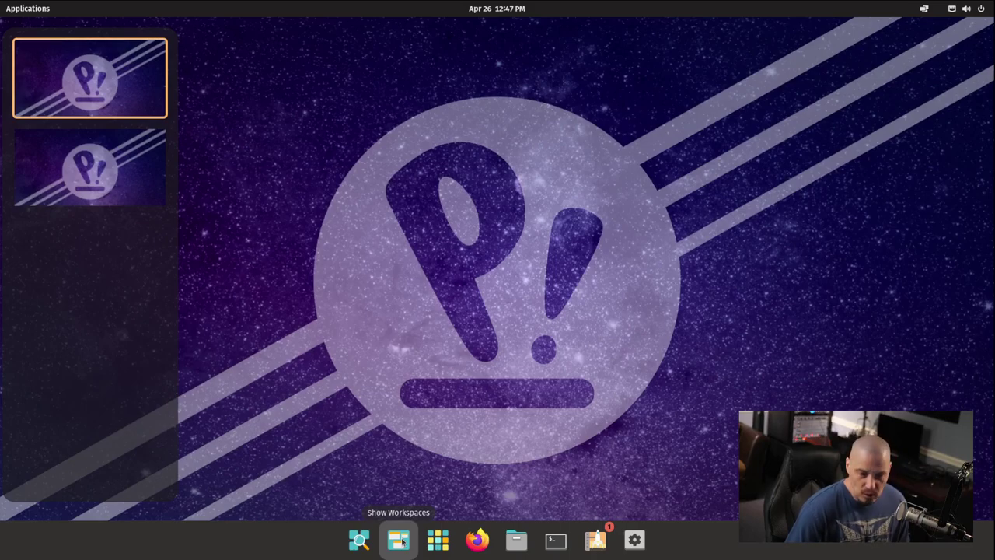
{"action": "left_click", "coordinate": [398, 540]}
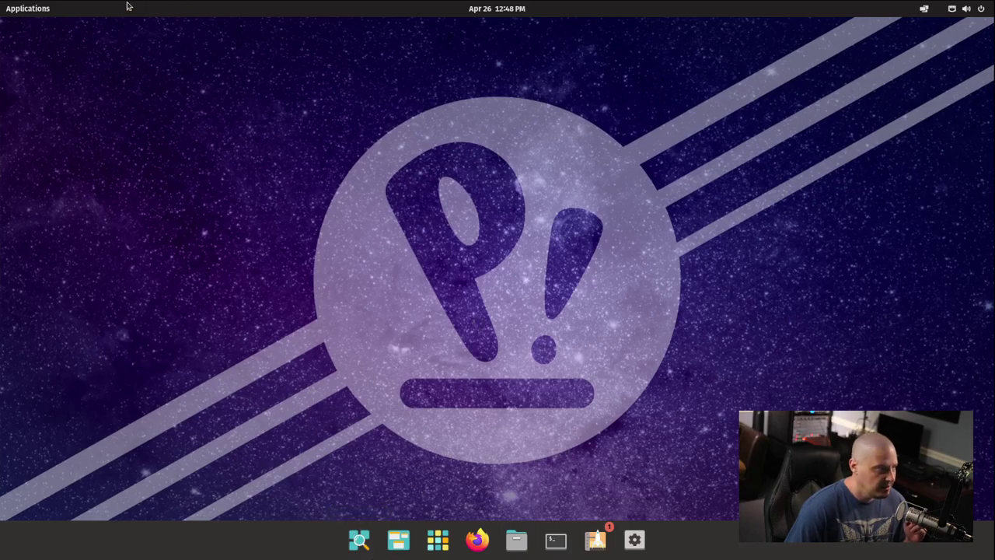
{"action": "mouse_move", "coordinate": [498, 9]}
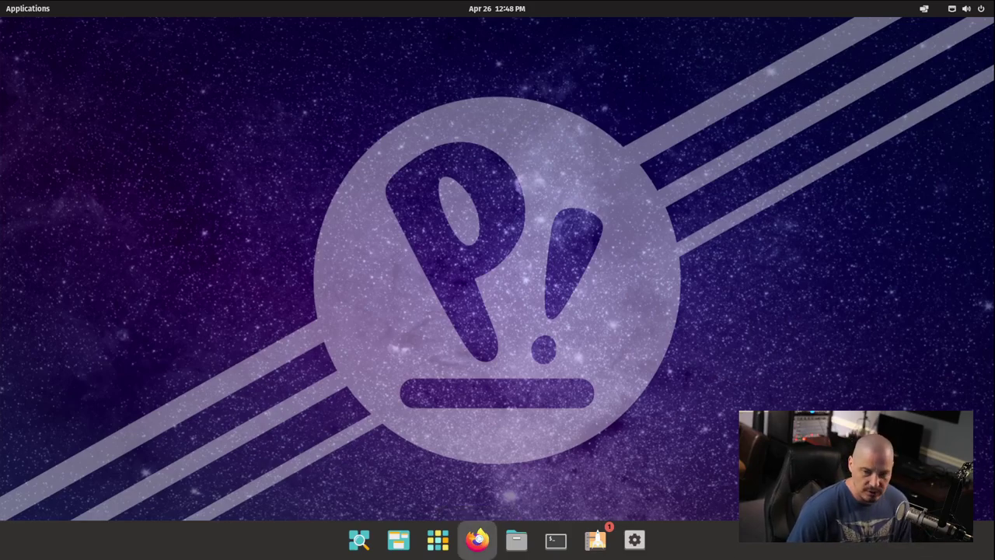
Open Firefox, check its version in the About Firefox window, and close the browser
{"action": "left_click", "coordinate": [477, 539]}
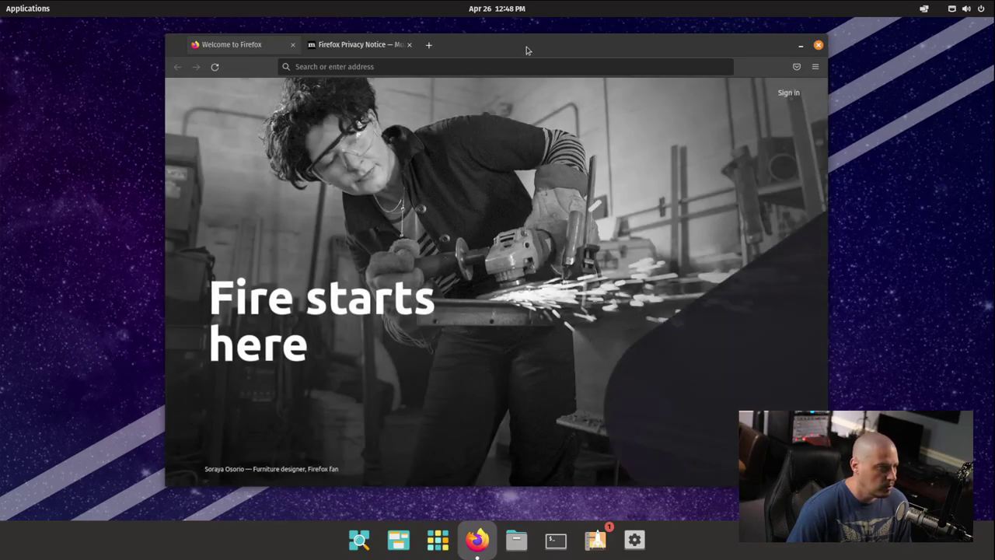
{"action": "left_click", "coordinate": [814, 66]}
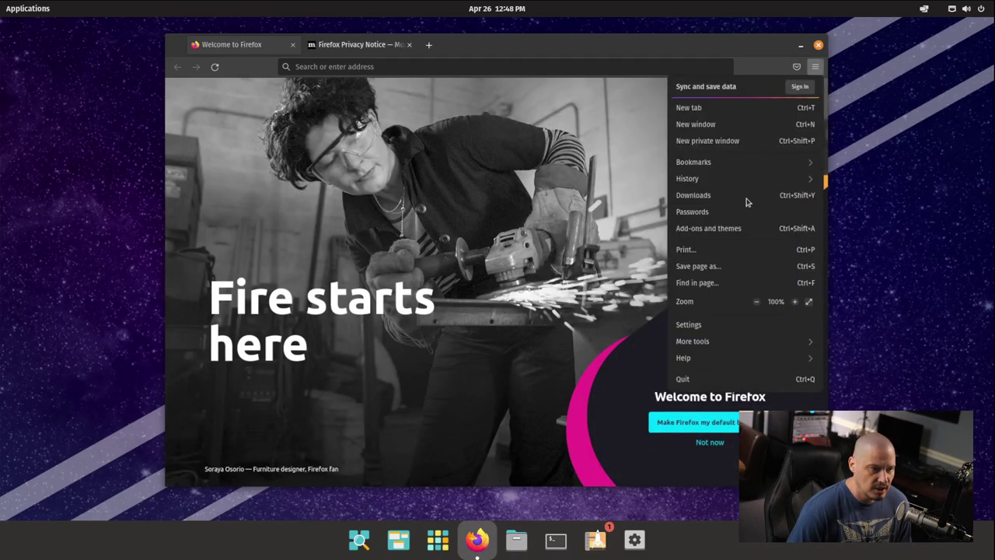
{"action": "left_click", "coordinate": [702, 358]}
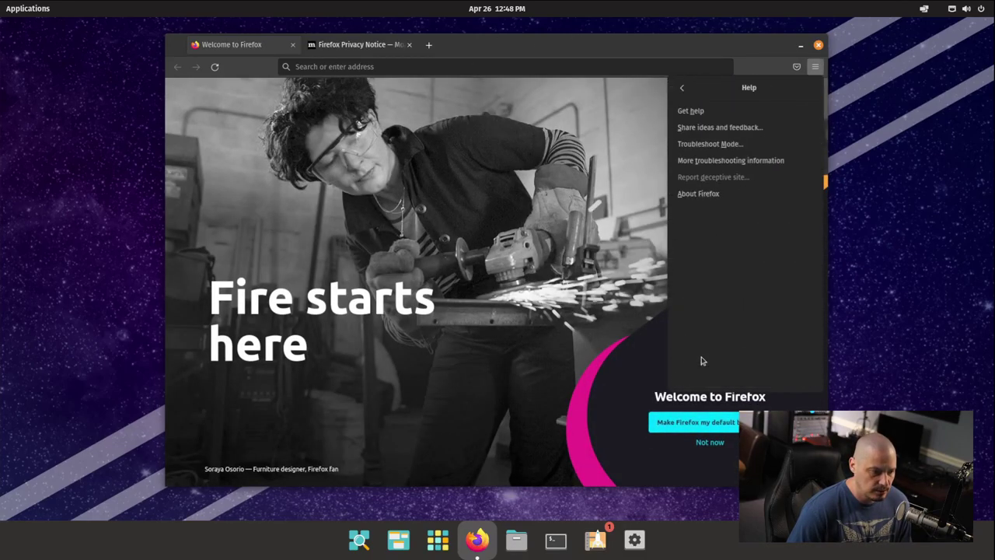
{"action": "left_click", "coordinate": [690, 200]}
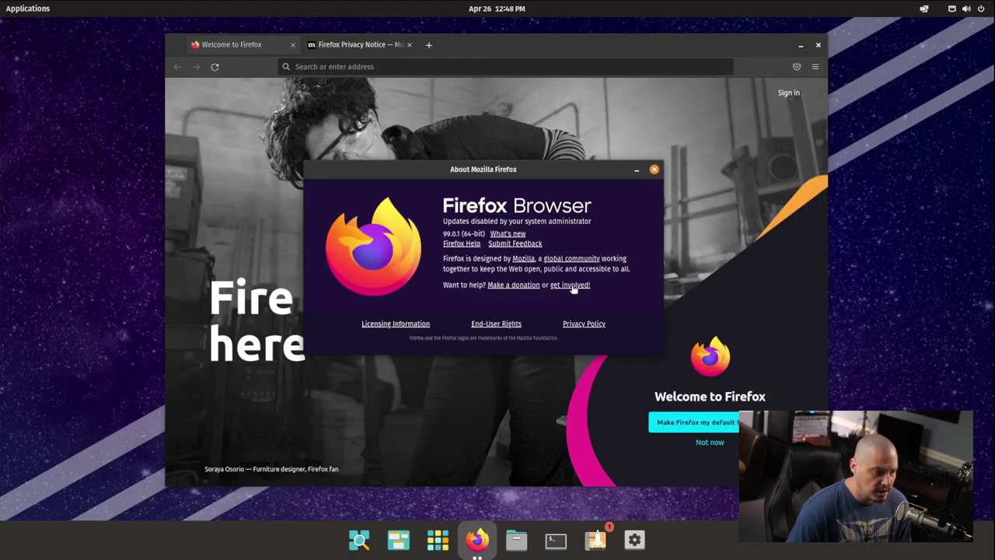
{"action": "left_click", "coordinate": [653, 169]}
{"action": "left_click", "coordinate": [820, 46]}
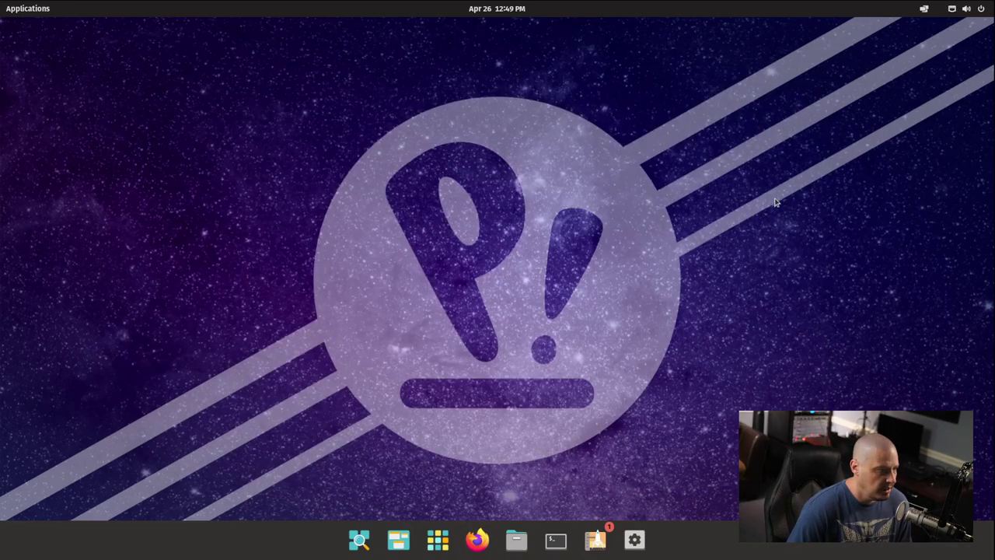
Open a maximized terminal window and enlarge its text, leaving the command line empty
{"action": "left_click", "coordinate": [555, 539]}
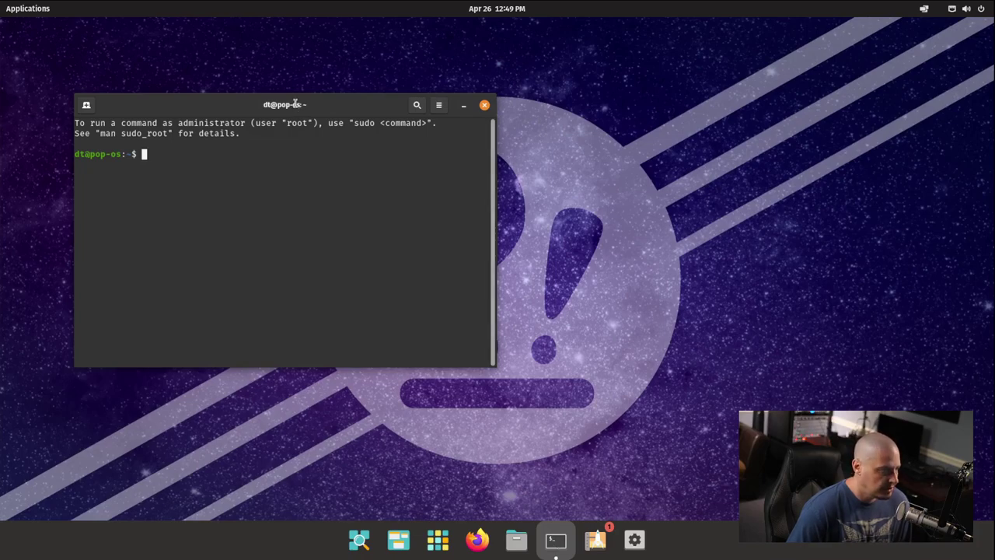
{"action": "double_click", "coordinate": [295, 104]}
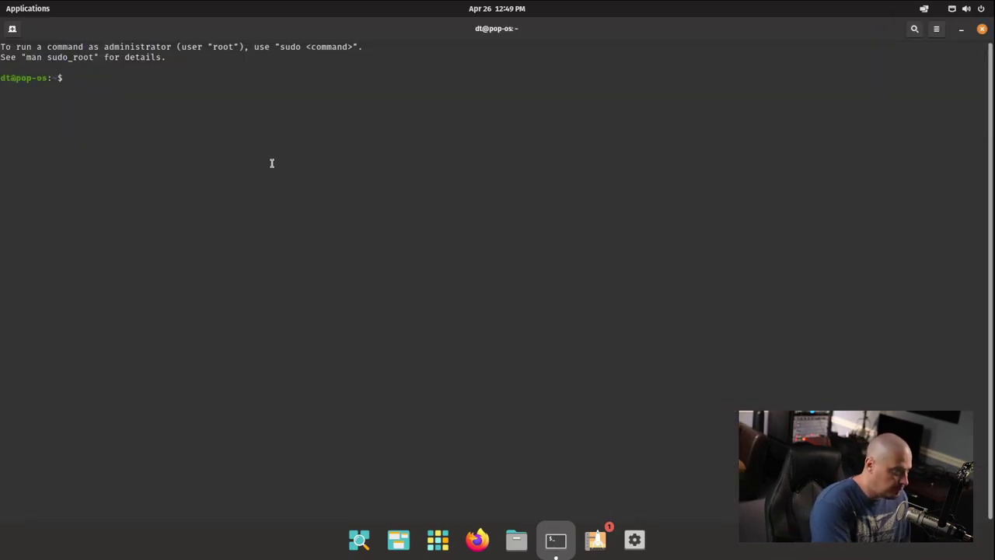
{"action": "type", "text": "=="}
{"action": "key", "text": "ctrl+equal"}
{"action": "key", "text": "ctrl+equal"}
{"action": "key", "text": "ctrl+equal"}
{"action": "key", "text": "ctrl+equal"}
{"action": "key", "text": "BackSpace"}
{"action": "key", "text": "BackSpace"}
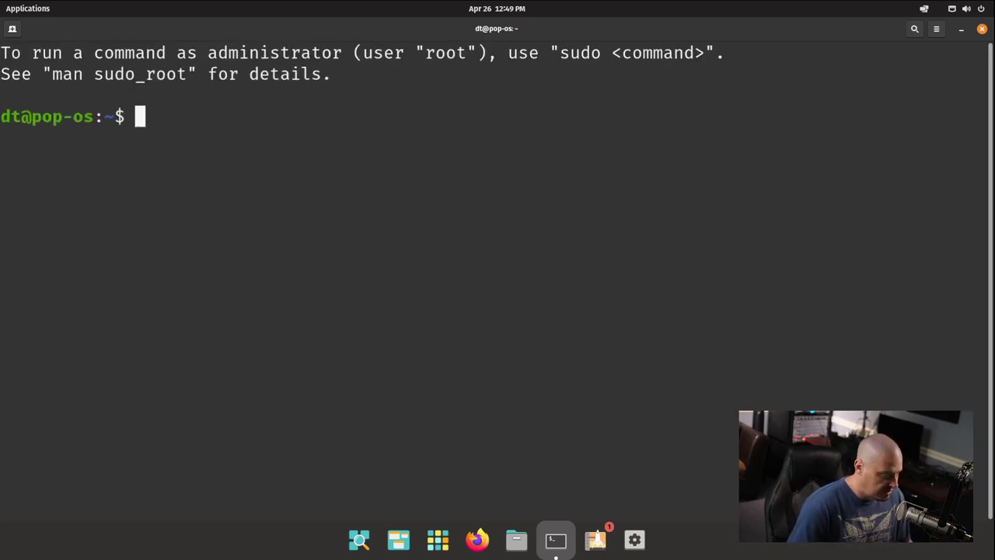
Check for snap packages with snap list and the kernel release with uname -r
{"action": "type", "text": "snap list"}
{"action": "key", "text": "Return"}
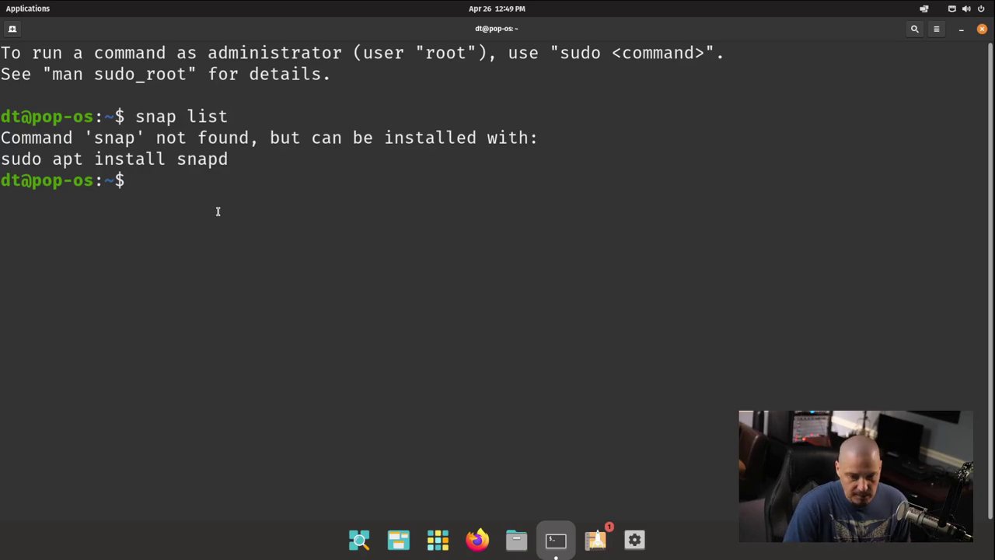
{"action": "type", "text": "uname -r"}
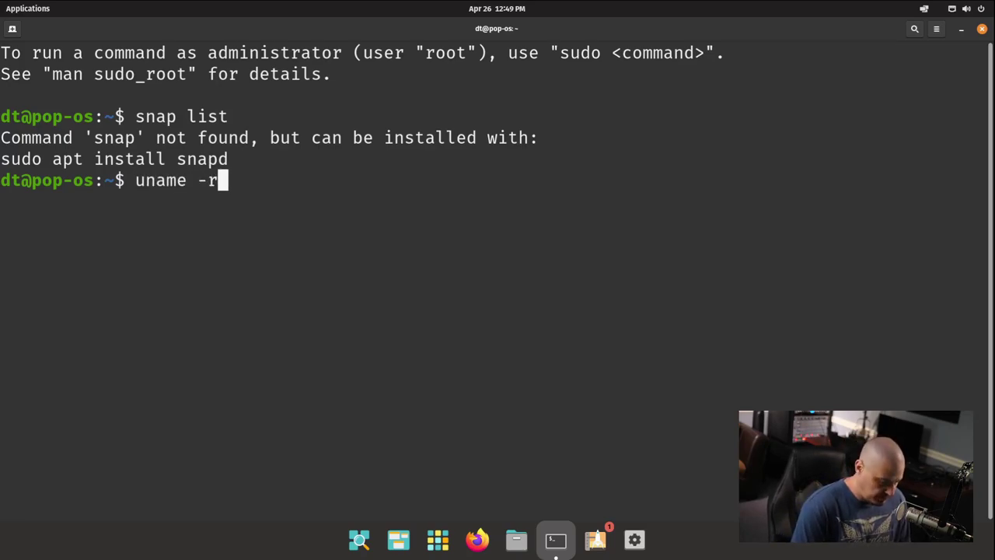
{"action": "key", "text": "Return"}
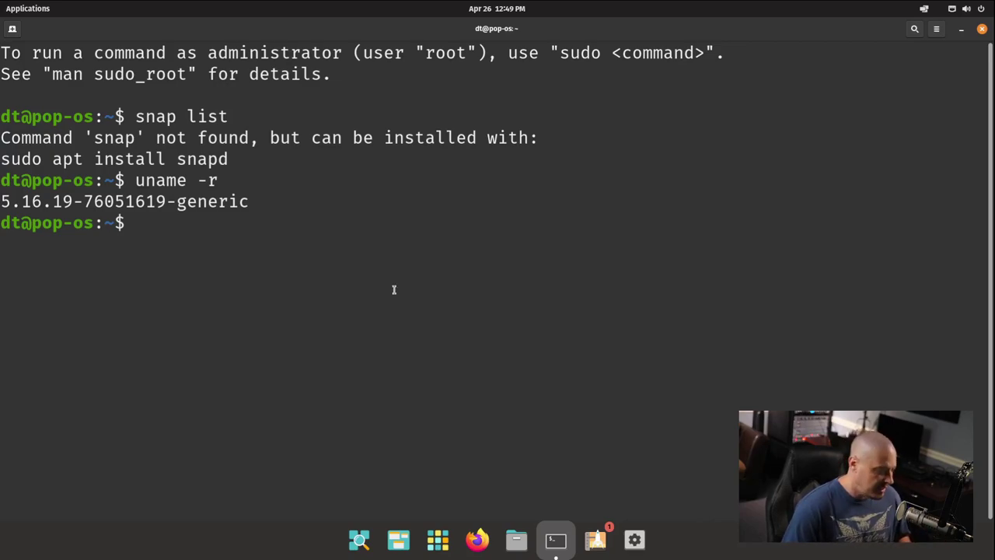
List the installed packages in the terminal, correcting the apt list -installed command to apt list --installed
{"action": "type", "text": "apt list -installed"}
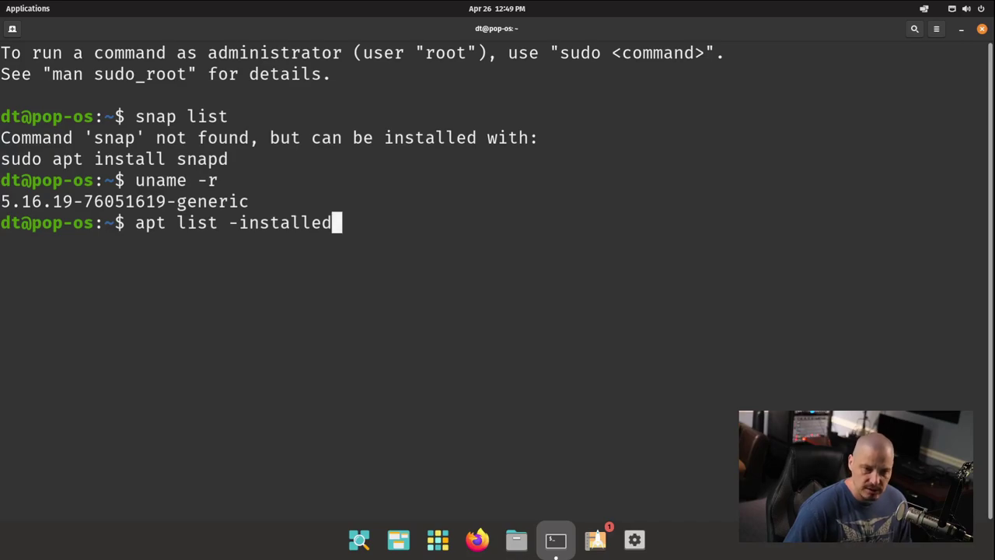
{"action": "key", "text": "Return"}
{"action": "key", "text": "Up"}
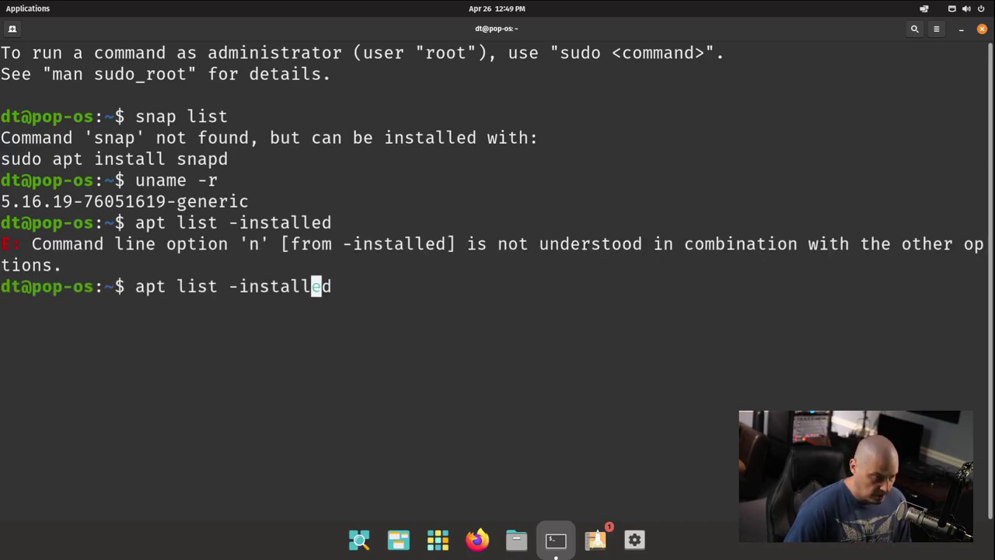
{"action": "key", "text": "Left"}
{"action": "key", "text": "Left"}
{"action": "key", "text": "Left"}
{"action": "key", "text": "Left"}
{"action": "key", "text": "Left"}
{"action": "key", "text": "Left"}
{"action": "key", "text": "Left"}
{"action": "key", "text": "Left"}
{"action": "key", "text": "Left"}
{"action": "key", "text": "Left"}
{"action": "key", "text": "Left"}
{"action": "key", "text": "Left"}
{"action": "key", "text": "Left"}
{"action": "key", "text": "Left"}
{"action": "key", "text": "Right"}
{"action": "key", "text": "Right"}
{"action": "key", "text": "Right"}
{"action": "key", "text": "Right"}
{"action": "type", "text": "-"}
{"action": "key", "text": "Right"}
{"action": "key", "text": "Right"}
{"action": "key", "text": "Right"}
{"action": "key", "text": "Right"}
{"action": "key", "text": "Right"}
{"action": "key", "text": "Right"}
{"action": "key", "text": "Right"}
{"action": "key", "text": "Right"}
{"action": "key", "text": "Right"}
{"action": "key", "text": "Right"}
{"action": "key", "text": "Return"}
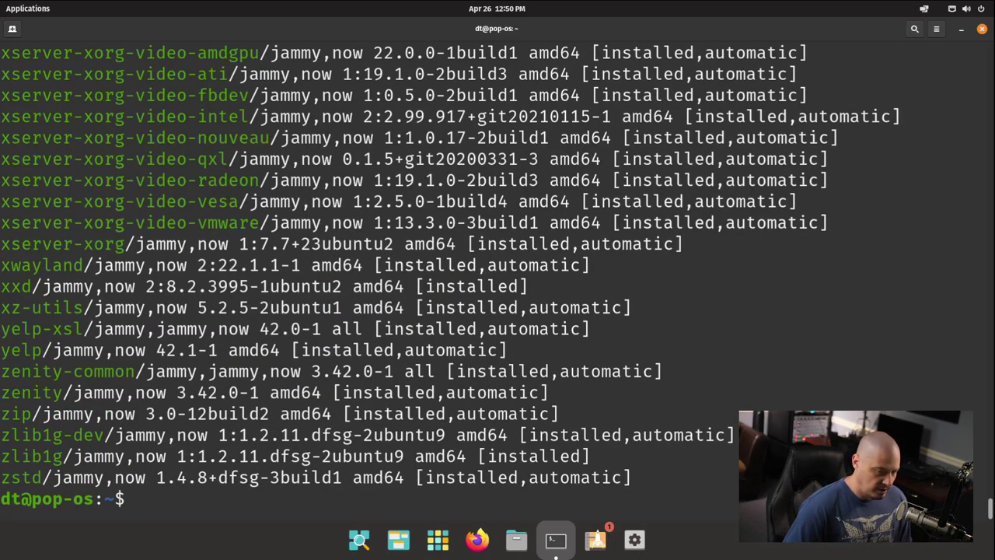
Count the installed packages with apt list --installed | wc -l, and close the terminal
{"action": "key", "text": "Up"}
{"action": "type", "text": "|"}
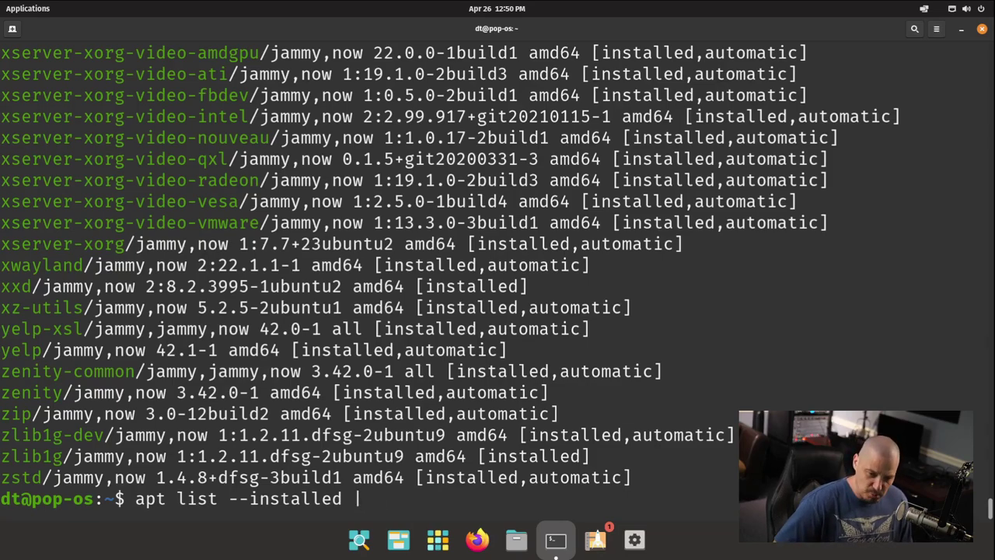
{"action": "type", "text": " wc -"}
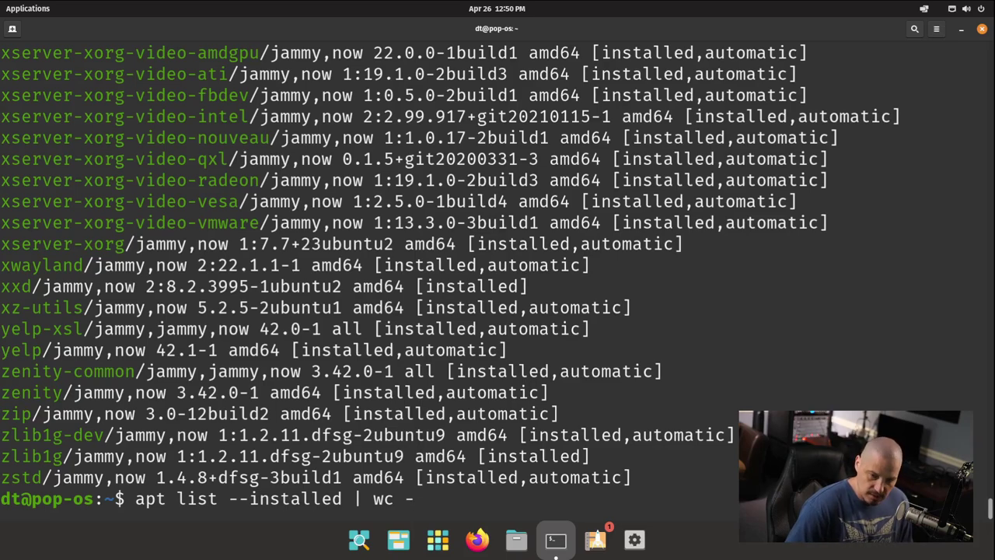
{"action": "type", "text": "l"}
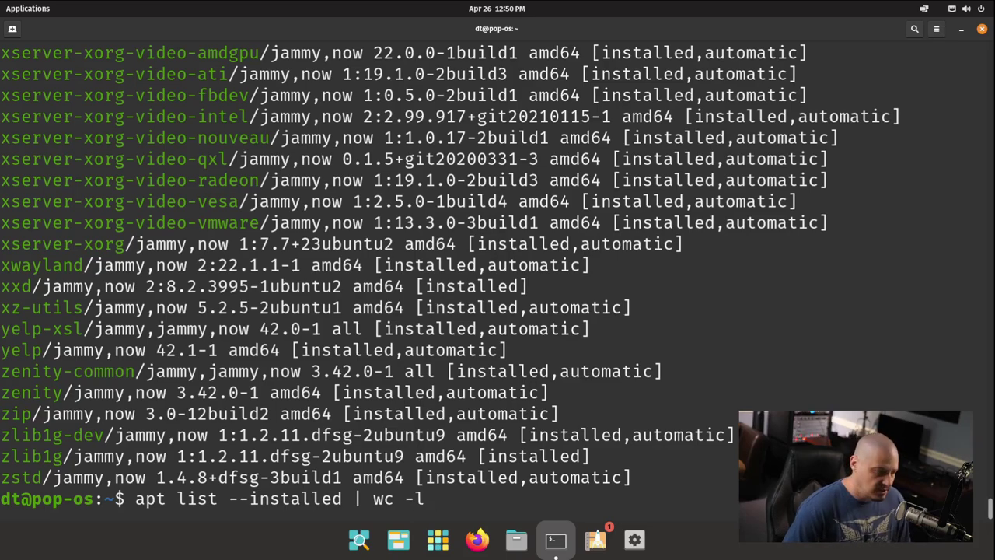
{"action": "key", "text": "Return"}
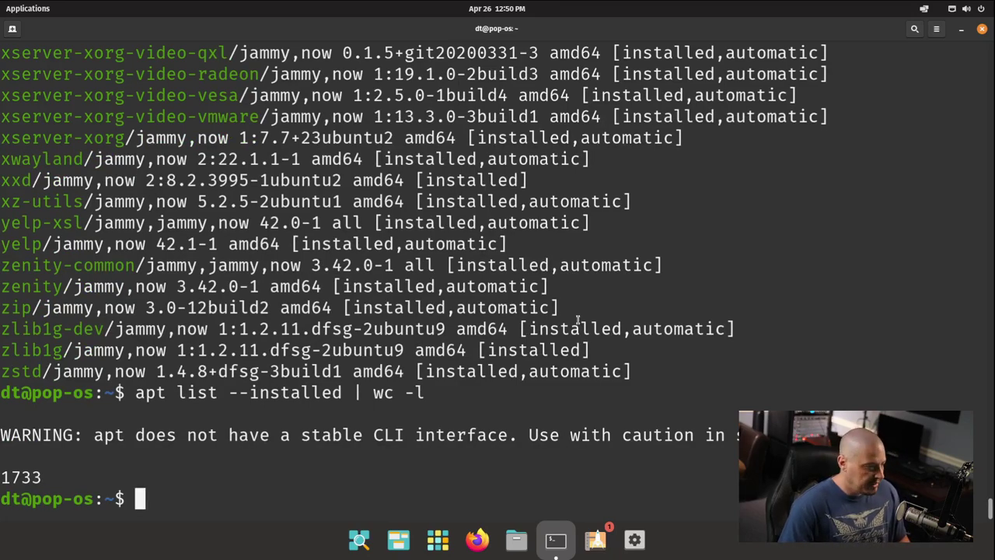
{"action": "left_click", "coordinate": [982, 30]}
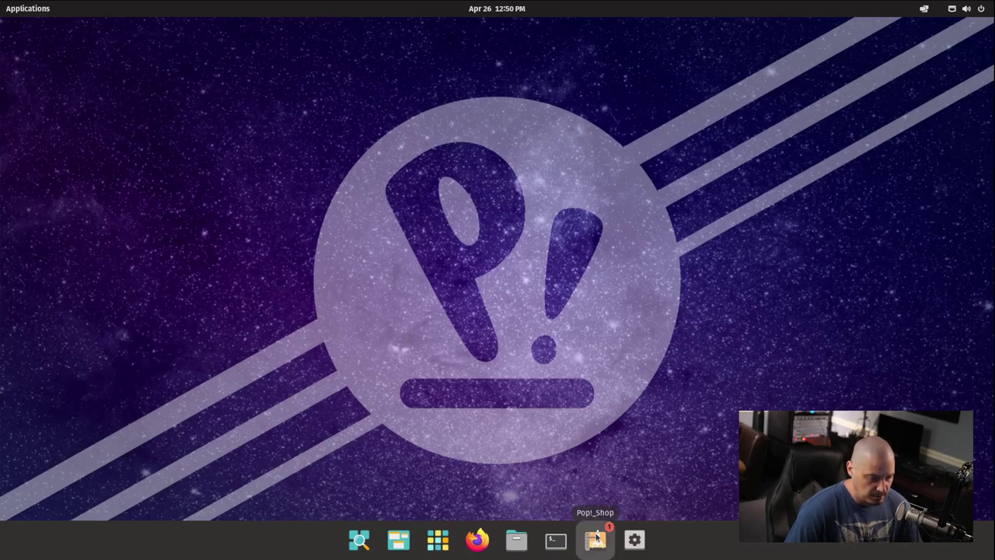
Open Pop!_Shop and review its repository settings: official, update, extra and Flatpak sources, closing the settings window when done
{"action": "left_click", "coordinate": [596, 536]}
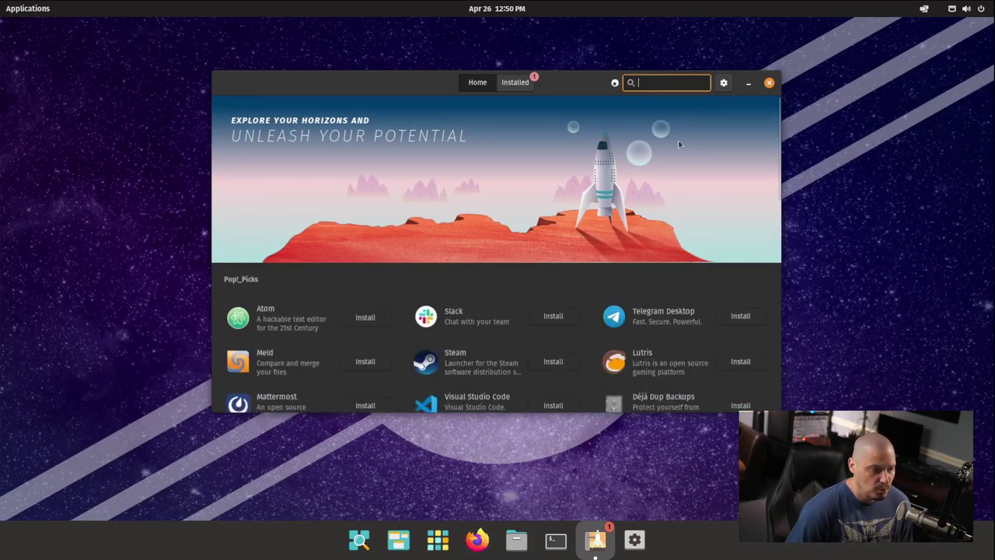
{"action": "left_click", "coordinate": [723, 82]}
{"action": "left_click", "coordinate": [727, 107]}
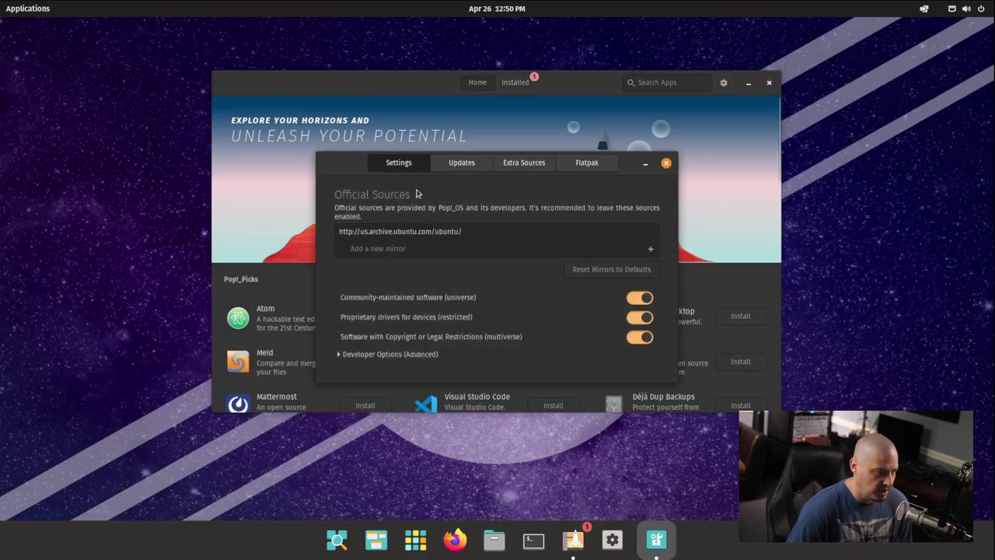
{"action": "left_click", "coordinate": [470, 168]}
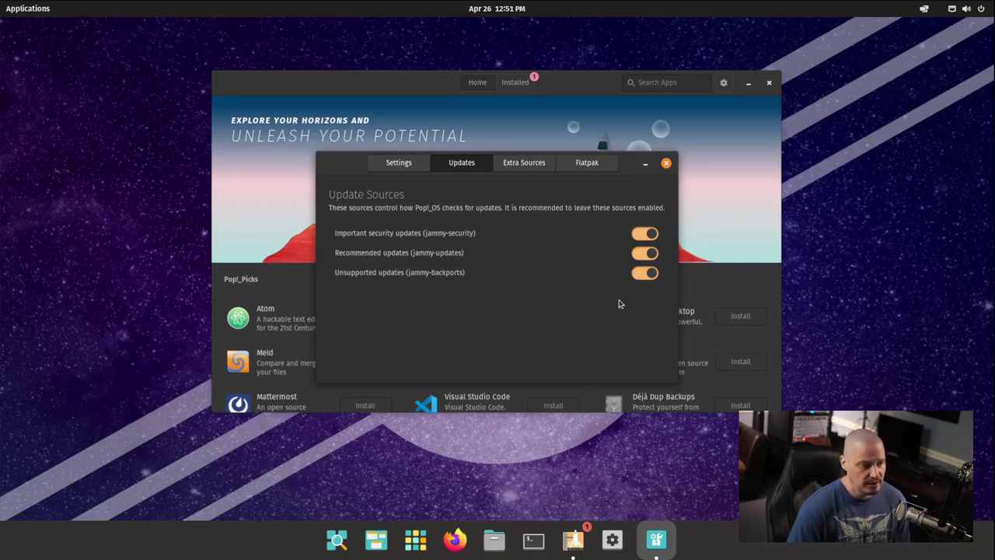
{"action": "left_click", "coordinate": [400, 163]}
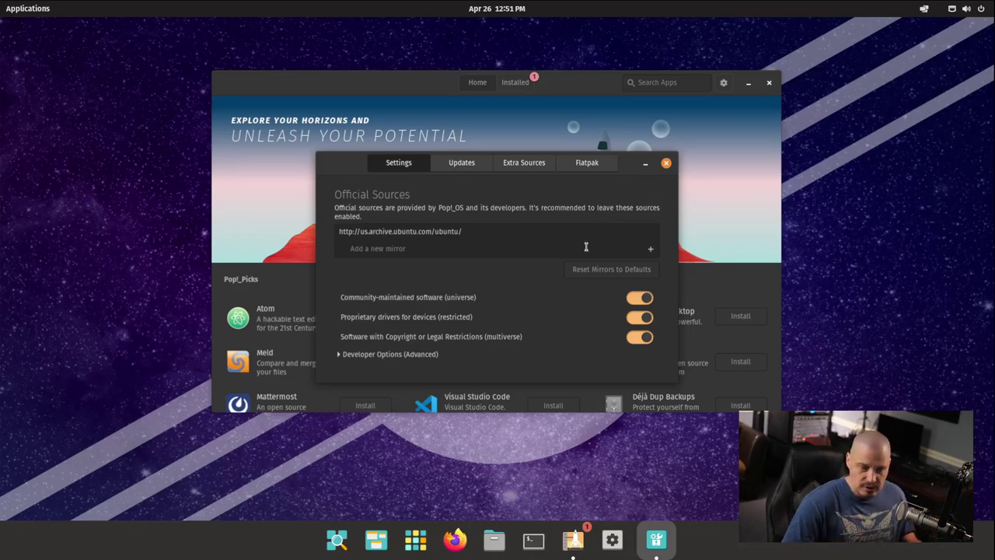
{"action": "left_click", "coordinate": [475, 168]}
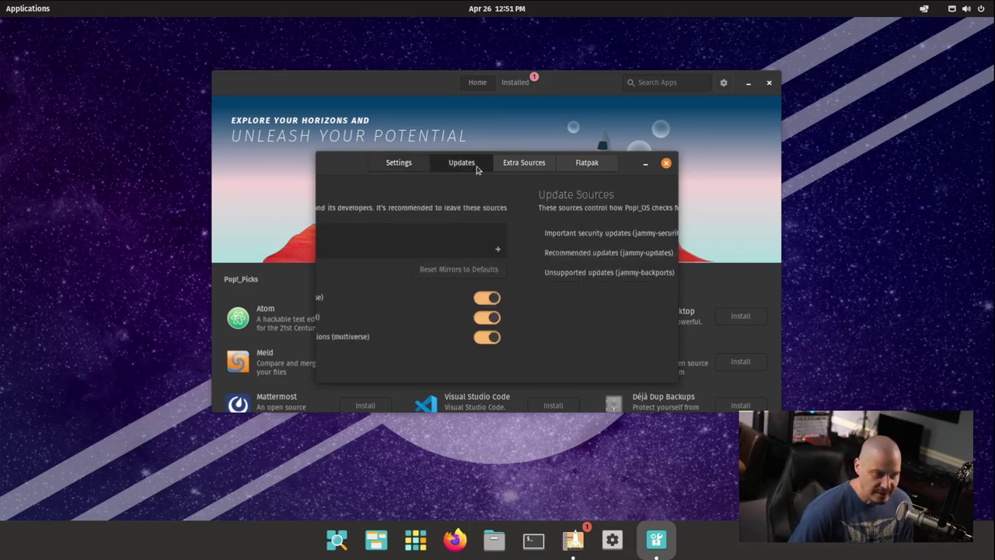
{"action": "left_click", "coordinate": [508, 167]}
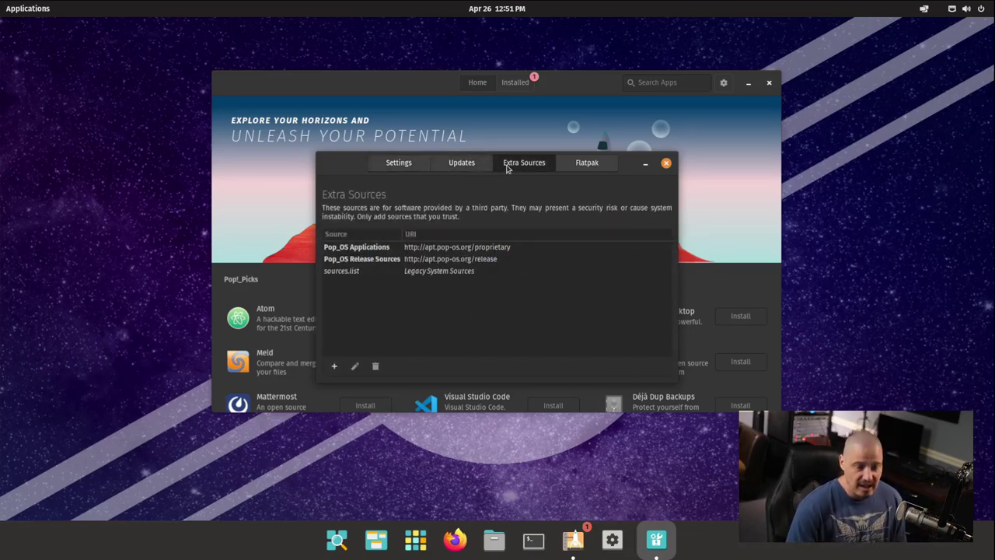
{"action": "left_click", "coordinate": [594, 166]}
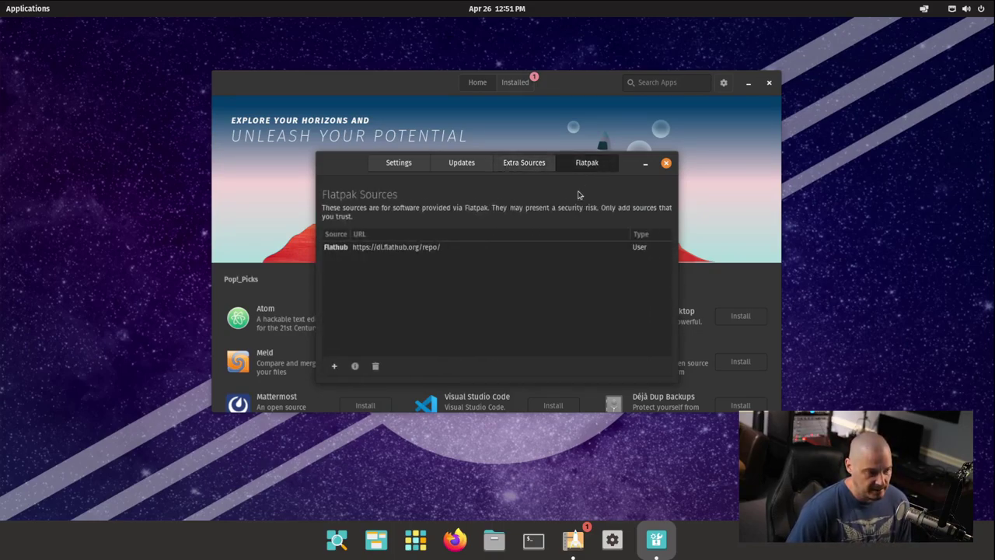
{"action": "left_click", "coordinate": [426, 249]}
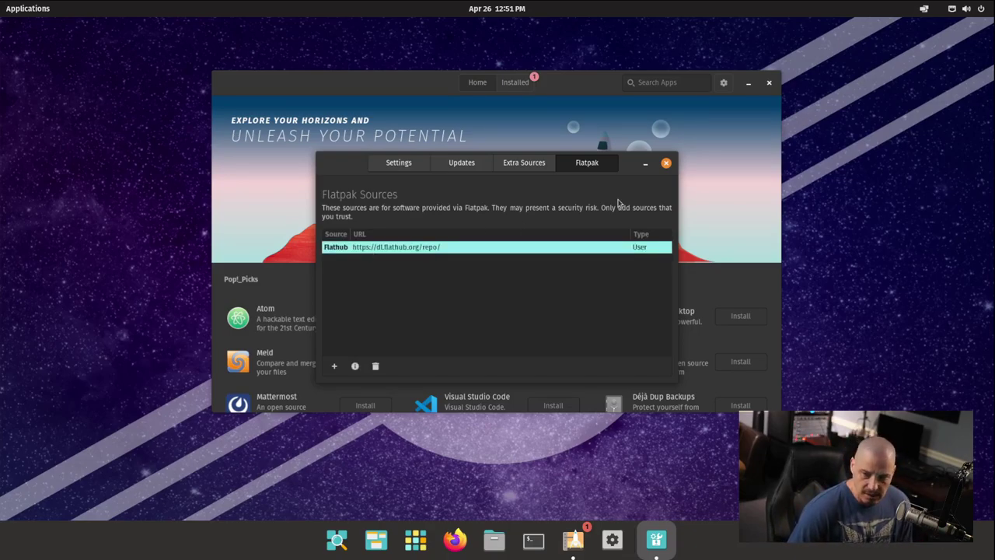
{"action": "left_click", "coordinate": [666, 163]}
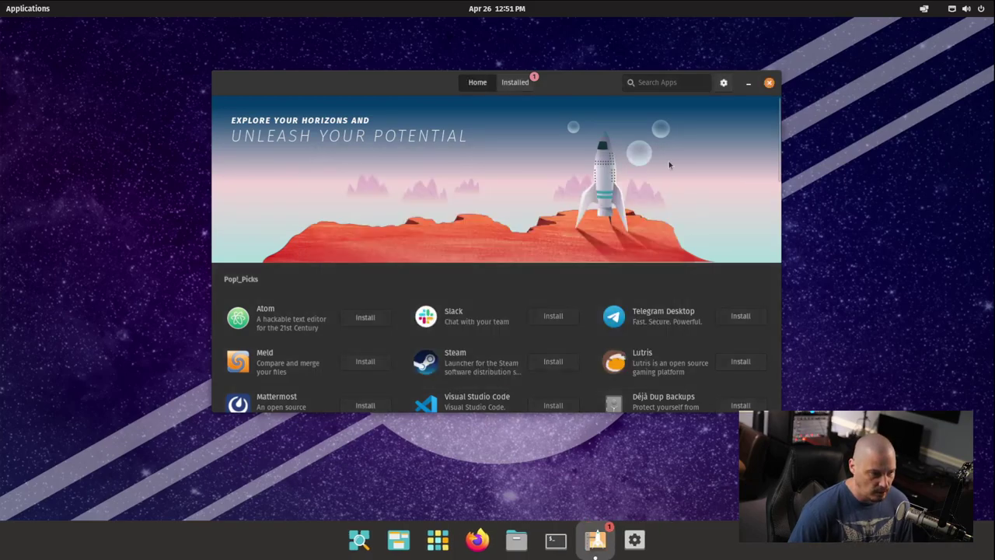
Search Pop!_Shop for discord, view the package source options on the Discord page without installing, and close the shop
{"action": "left_click", "coordinate": [655, 87]}
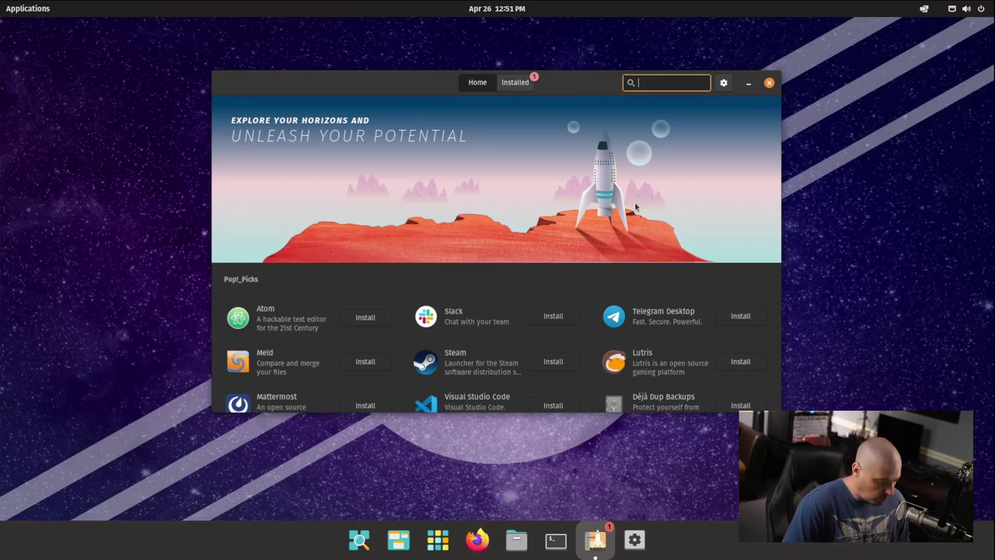
{"action": "type", "text": "discord"}
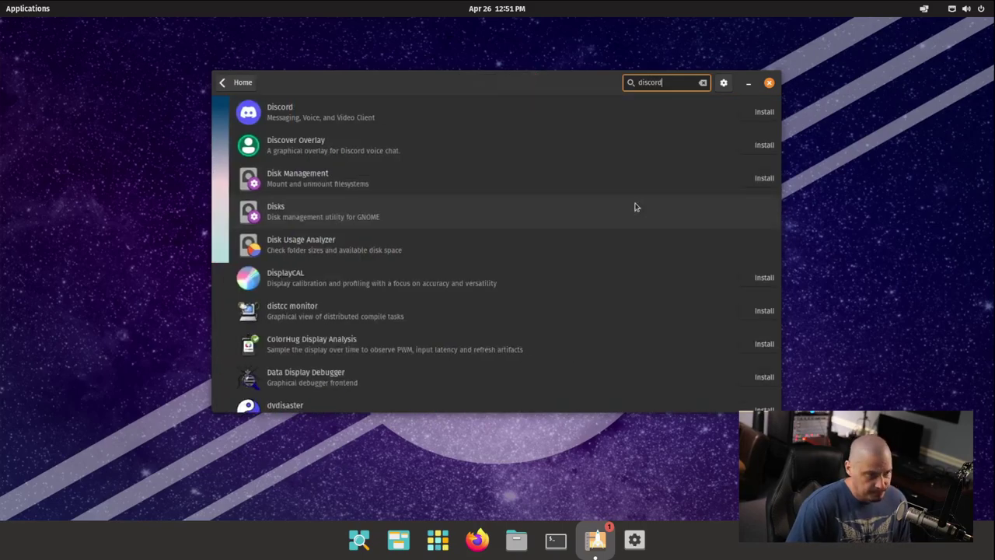
{"action": "left_click", "coordinate": [301, 115]}
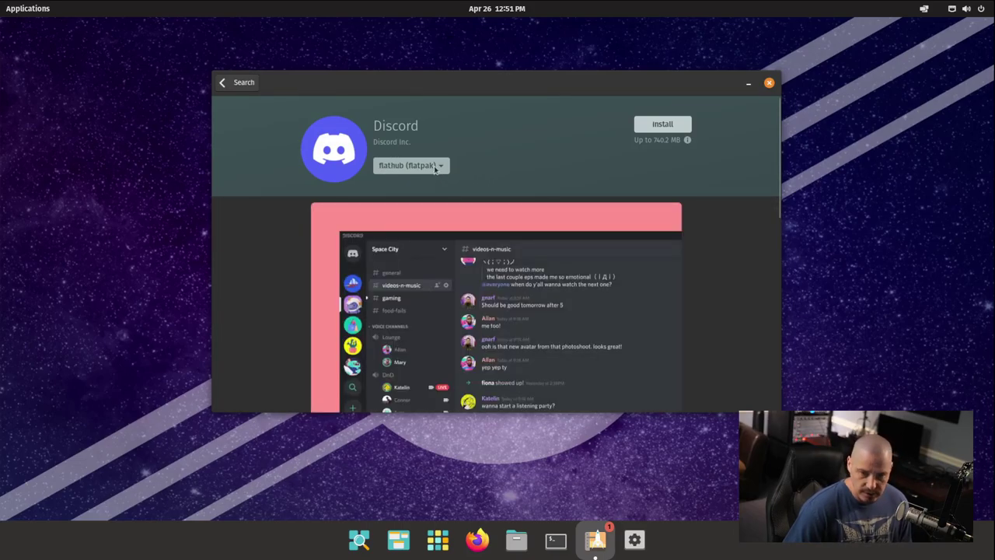
{"action": "left_click", "coordinate": [436, 170]}
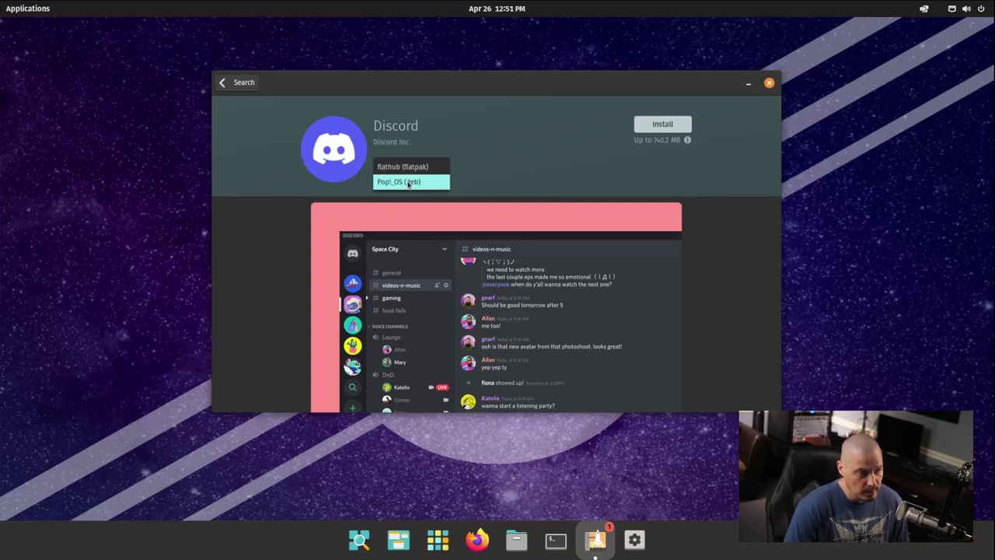
{"action": "left_click", "coordinate": [285, 229]}
{"action": "left_click", "coordinate": [238, 83]}
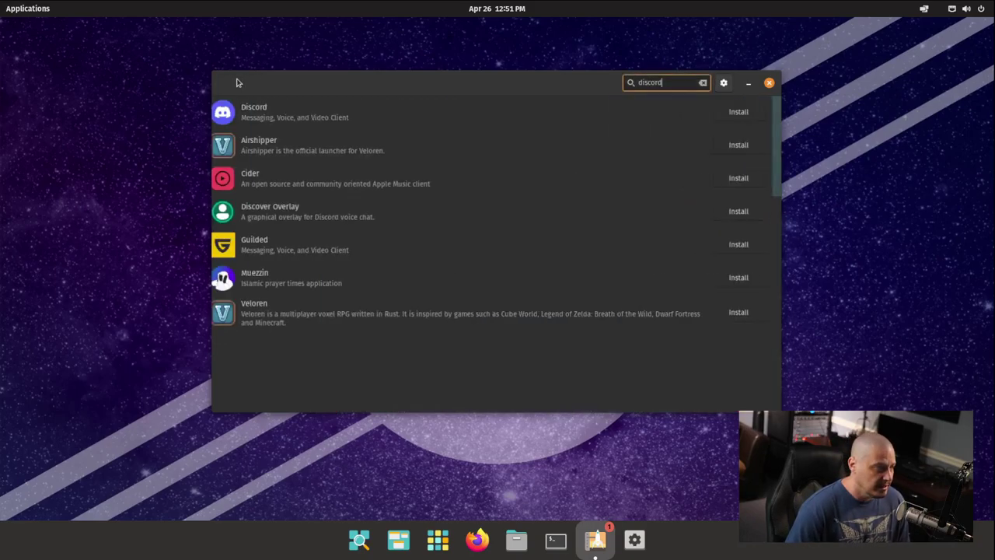
{"action": "left_click", "coordinate": [768, 83]}
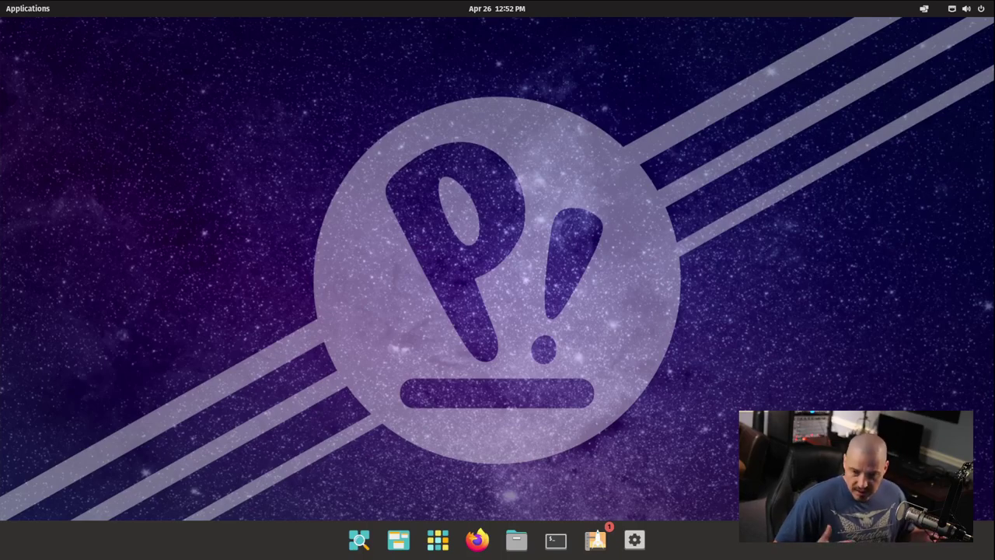
{"action": "left_click", "coordinate": [595, 539]}
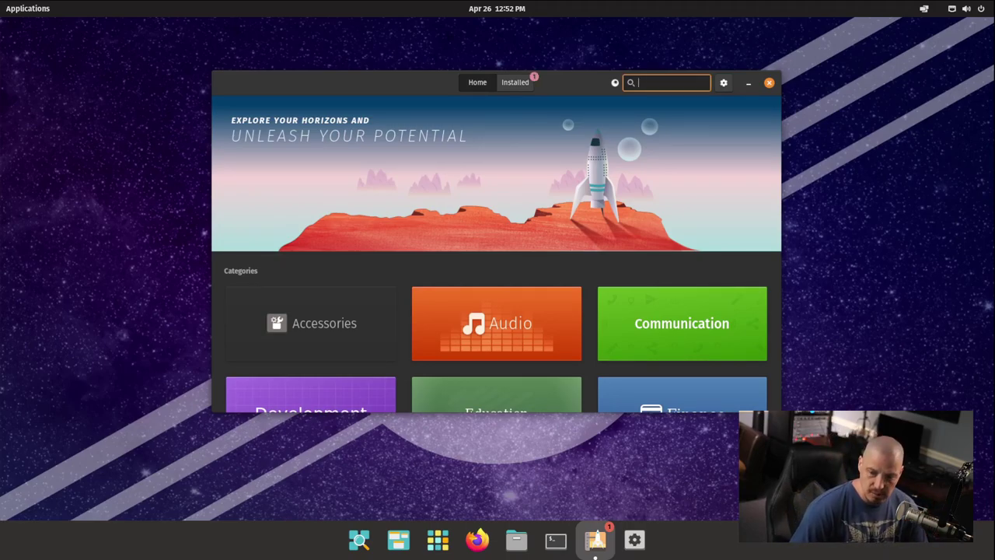
{"action": "left_click", "coordinate": [769, 83]}
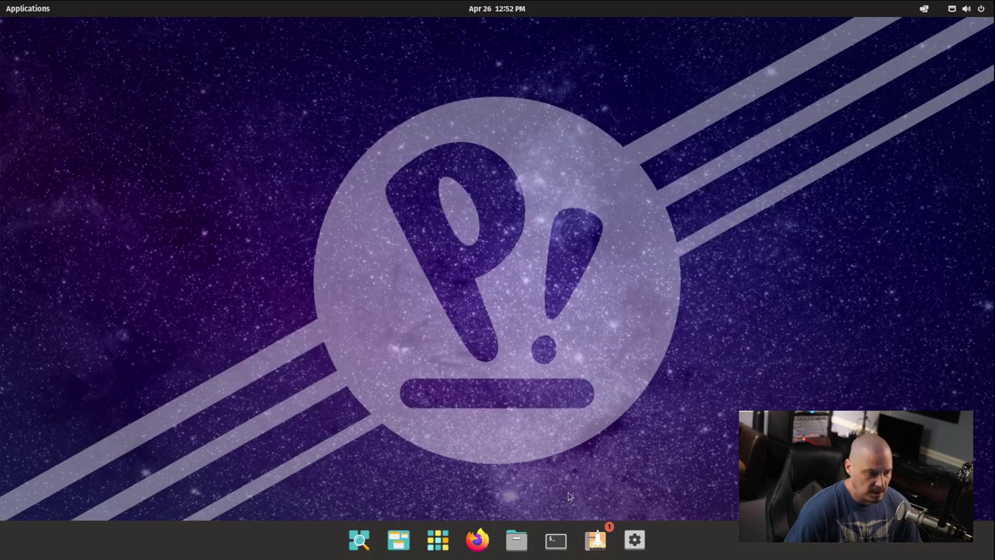
Open the Files file manager, move its window towards the screen centre, view its About information and close it
{"action": "left_click", "coordinate": [517, 539]}
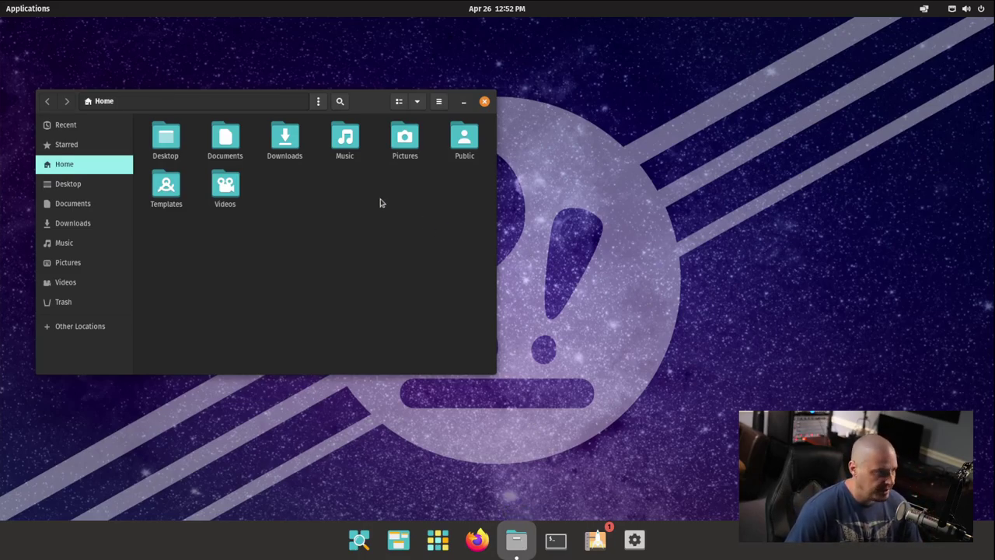
{"action": "left_click_drag", "start_coordinate": [364, 104], "coordinate": [577, 116]}
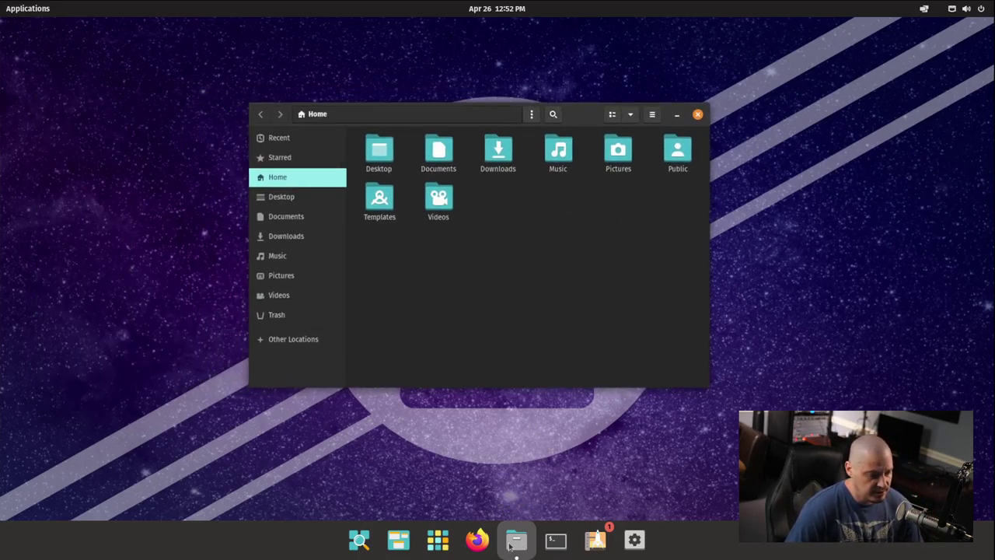
{"action": "left_click", "coordinate": [652, 114]}
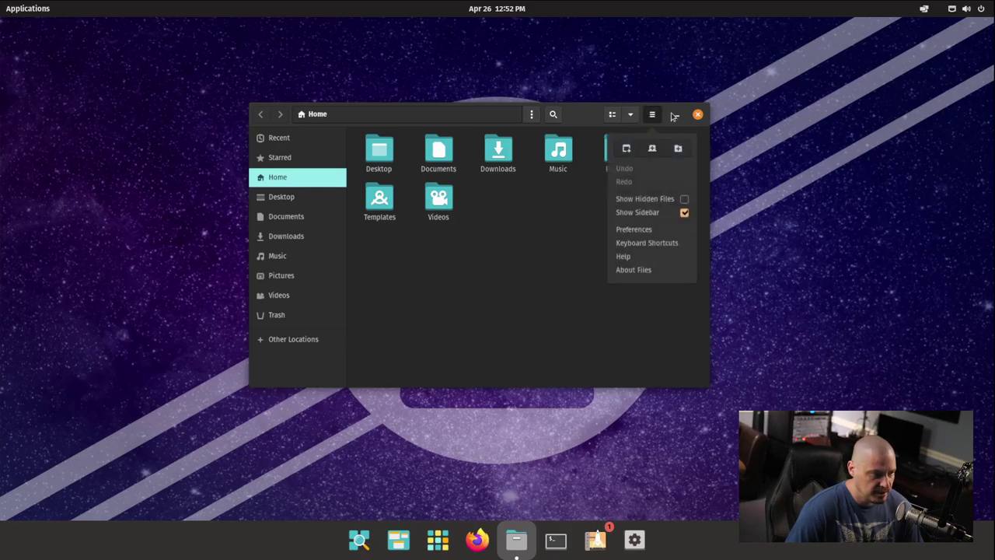
{"action": "left_click", "coordinate": [648, 271]}
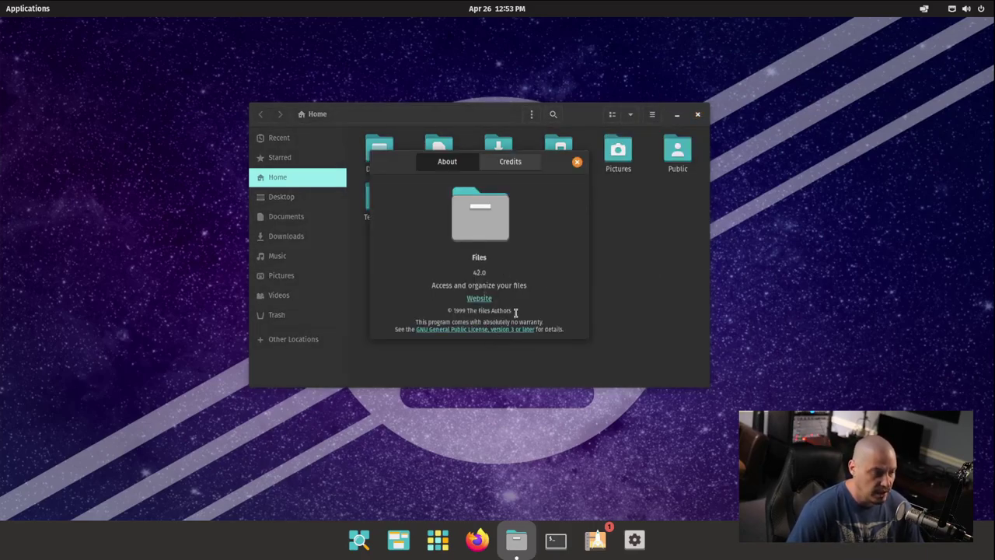
{"action": "left_click", "coordinate": [577, 162]}
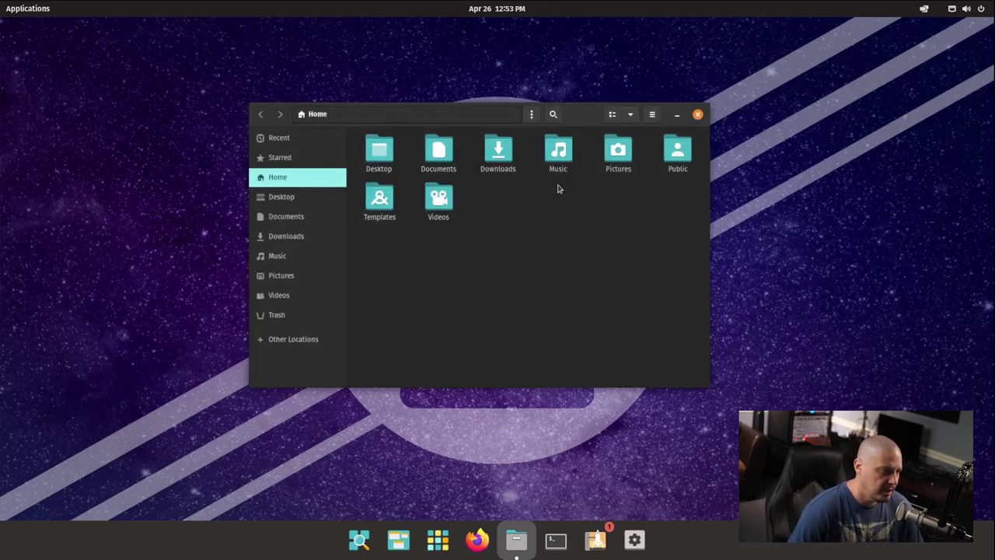
{"action": "left_click", "coordinate": [697, 115]}
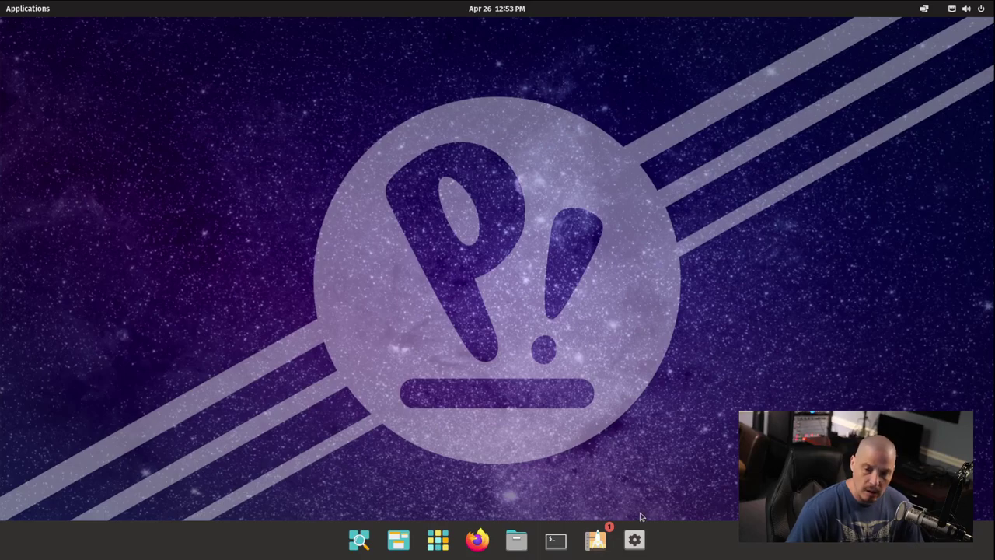
Open the system Settings, shift the window slightly and view the Network and Bluetooth pages
{"action": "left_click", "coordinate": [634, 540]}
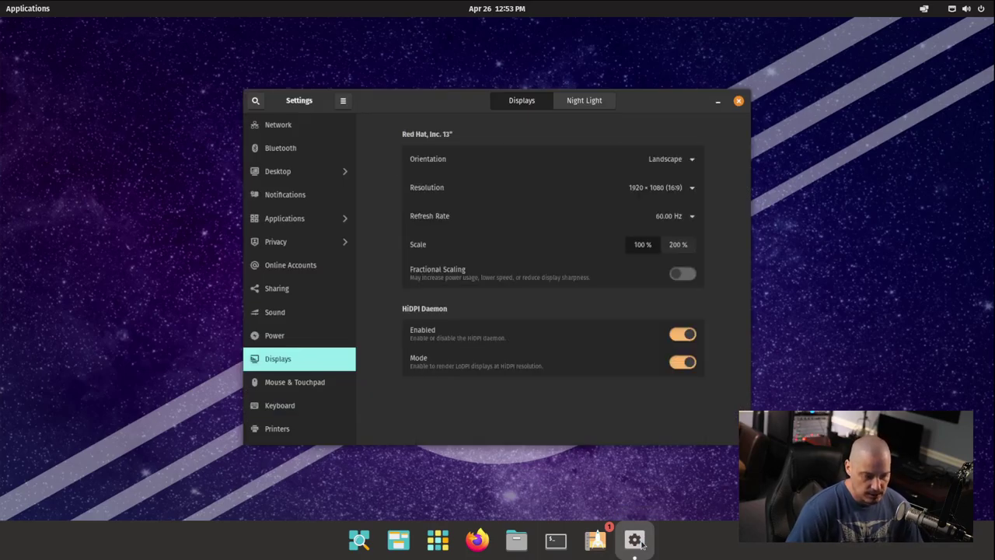
{"action": "mouse_move", "coordinate": [427, 102]}
{"action": "left_mouse_down"}
{"action": "mouse_move", "coordinate": [439, 92]}
{"action": "mouse_move", "coordinate": [436, 100]}
{"action": "left_mouse_up"}
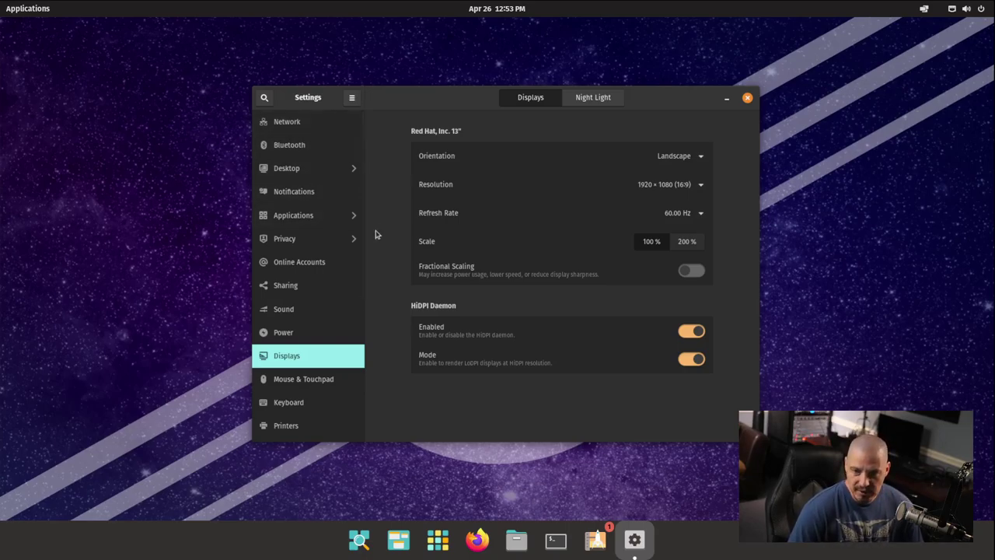
{"action": "left_click", "coordinate": [317, 122]}
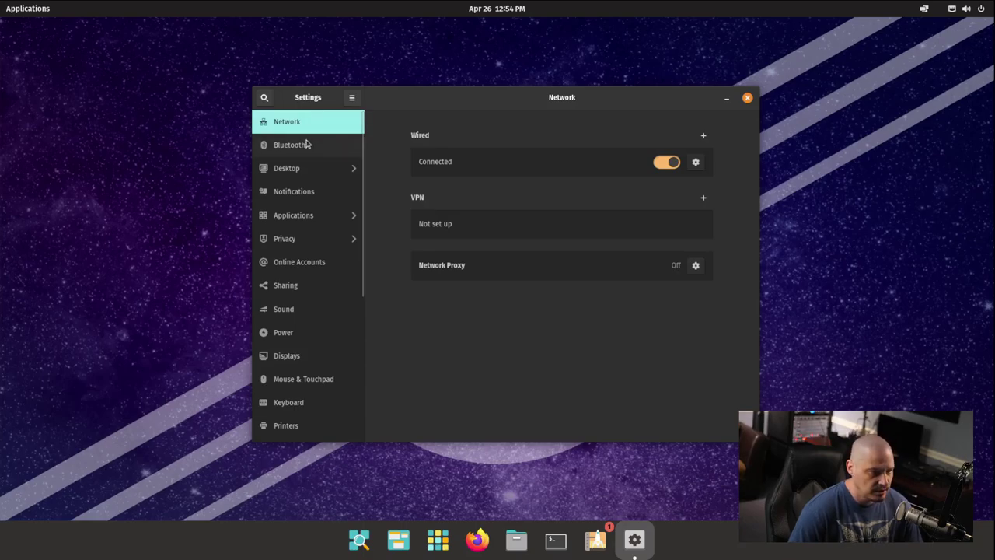
{"action": "left_click", "coordinate": [300, 153]}
In the Desktop Options, switch Show Workspaces Button on and off again, and turn off Show Applications Button for the top bar
{"action": "left_click", "coordinate": [292, 171]}
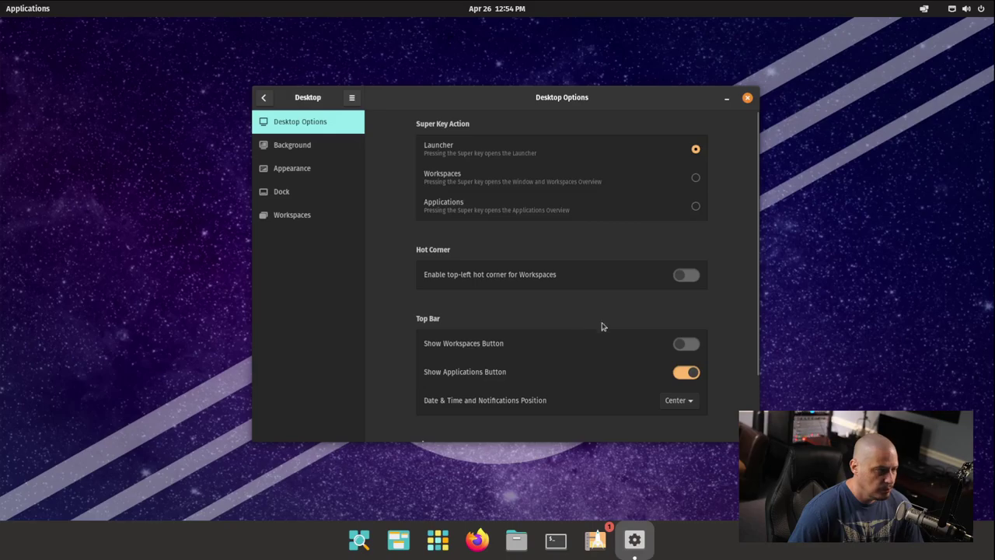
{"action": "scroll", "coordinate": [747, 370], "scroll_direction": "down", "scroll_amount": 1}
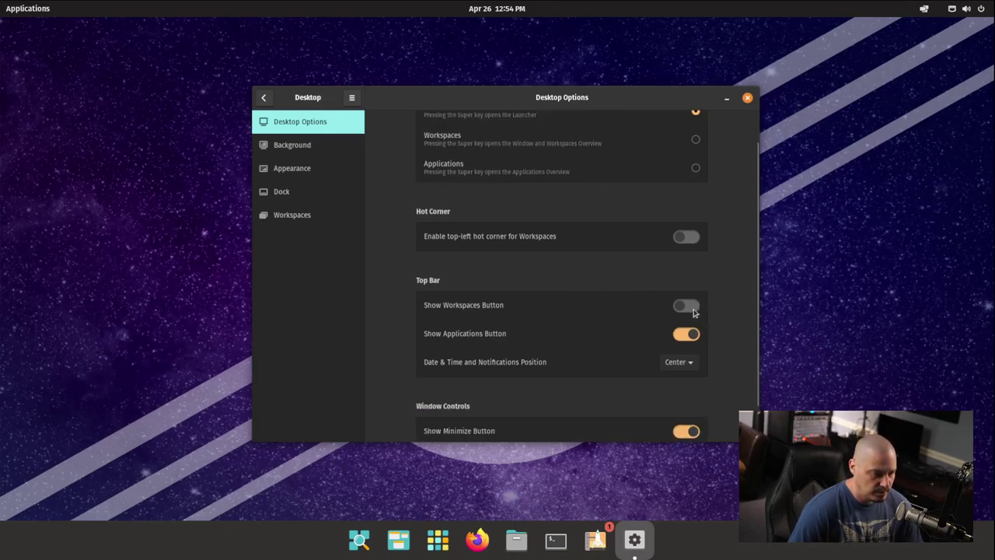
{"action": "left_click", "coordinate": [687, 307]}
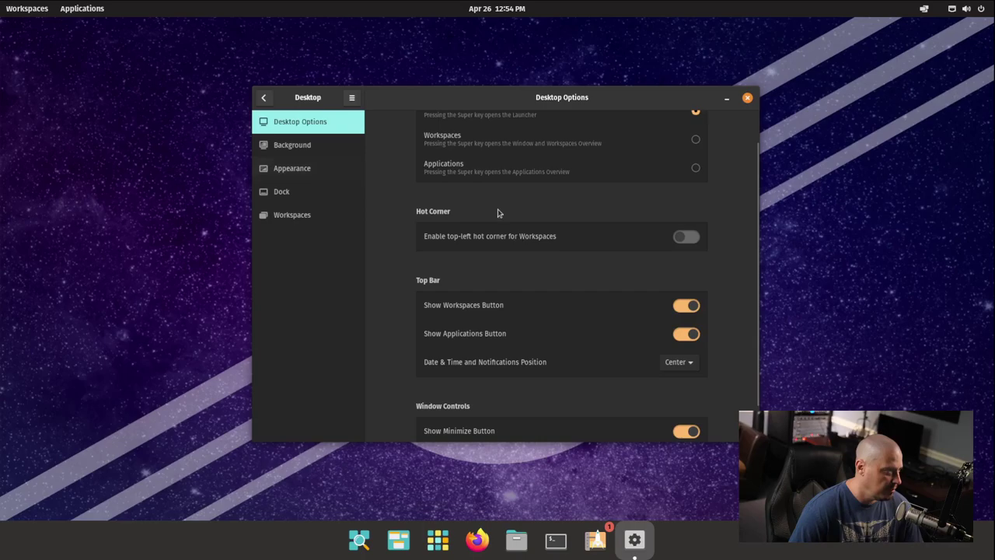
{"action": "left_click", "coordinate": [686, 306]}
{"action": "left_click", "coordinate": [682, 335]}
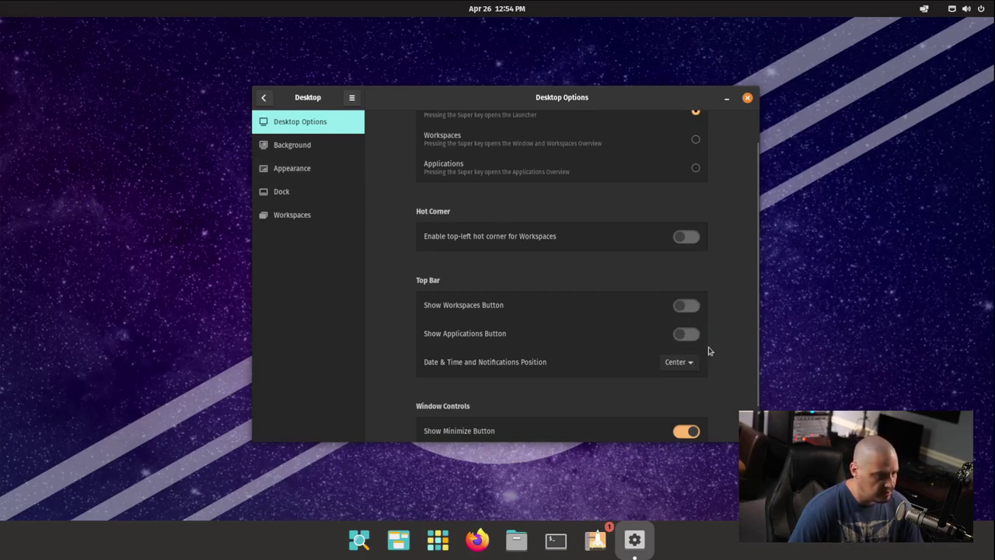
Check the Window Controls options, minimize the Settings window and restore it from the dock
{"action": "scroll", "coordinate": [708, 349], "scroll_direction": "down", "scroll_amount": 1}
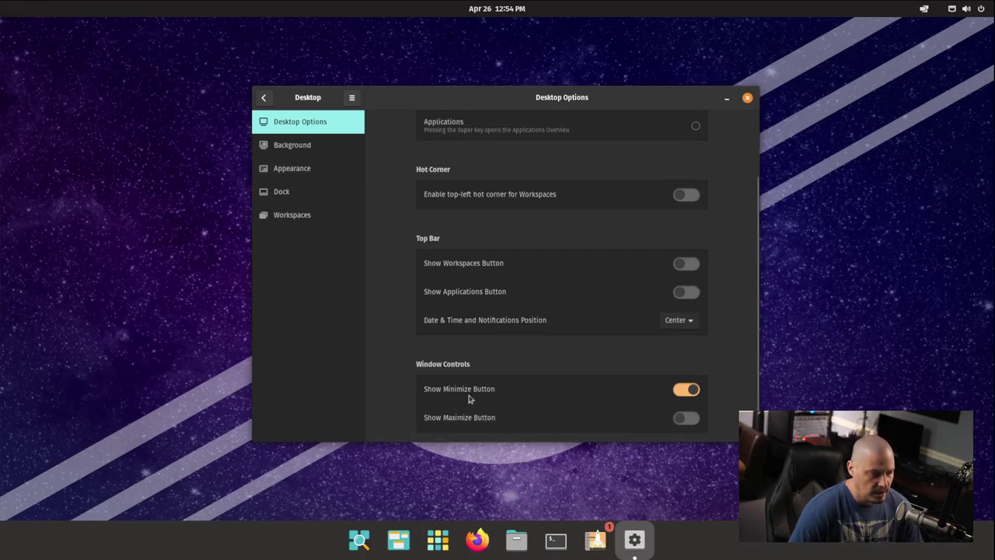
{"action": "left_click", "coordinate": [724, 99]}
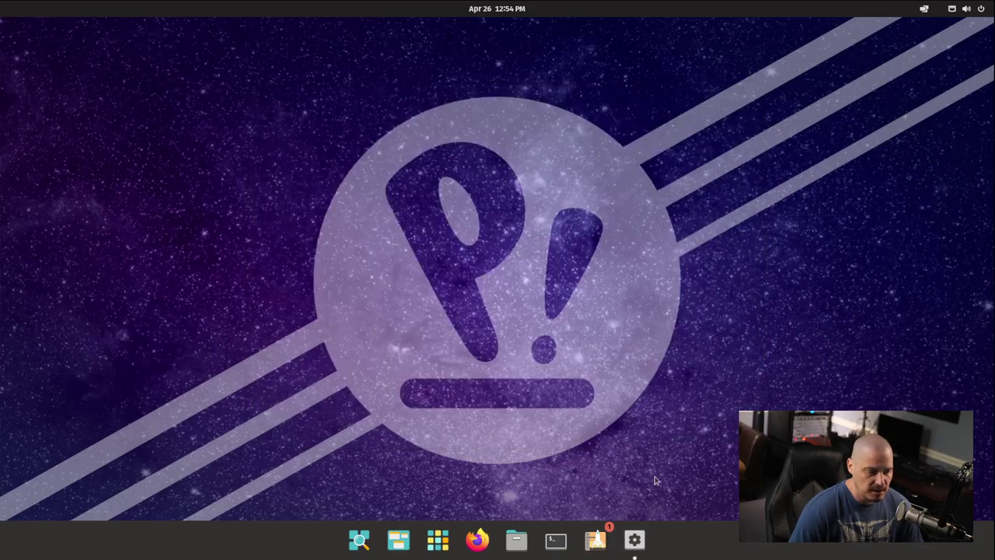
{"action": "left_click", "coordinate": [626, 544]}
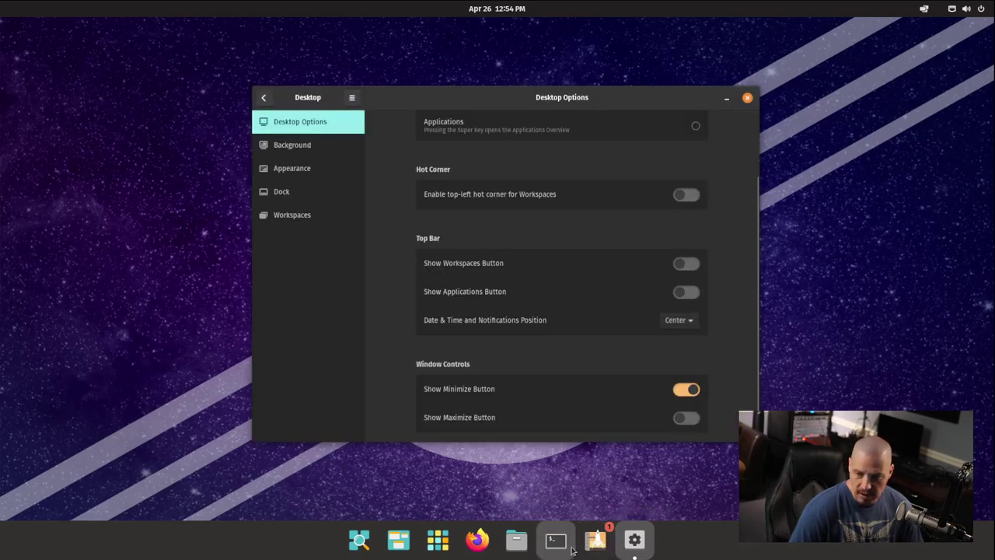
Try turning off Show Minimize Button, view the title bar's window menu, and turn the minimize button back on
{"action": "left_click", "coordinate": [684, 395]}
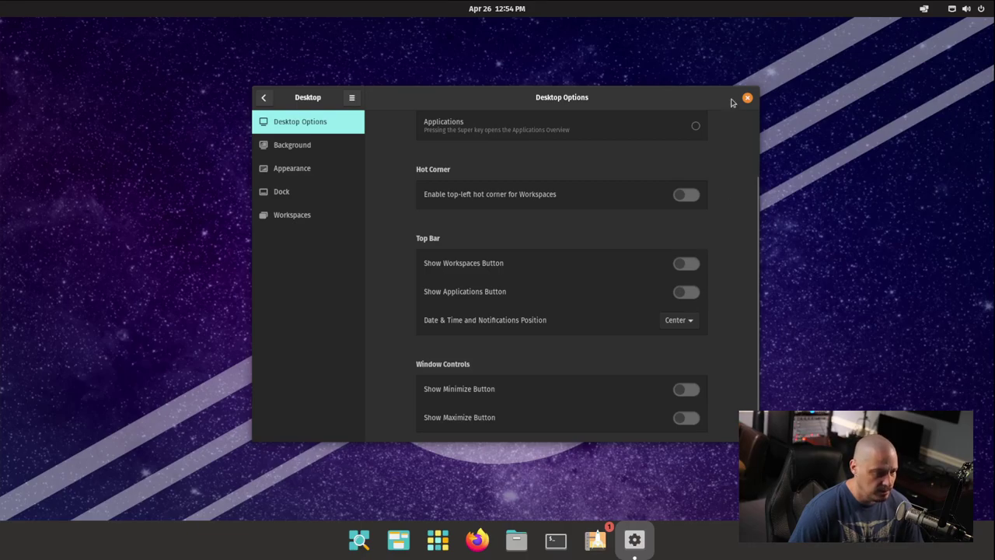
{"action": "right_click", "coordinate": [684, 103]}
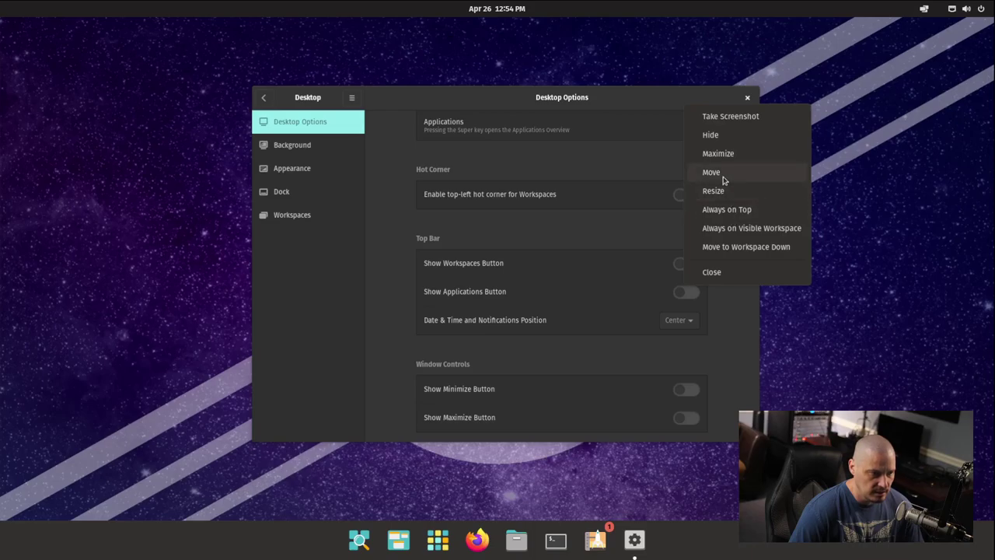
{"action": "left_click", "coordinate": [662, 102]}
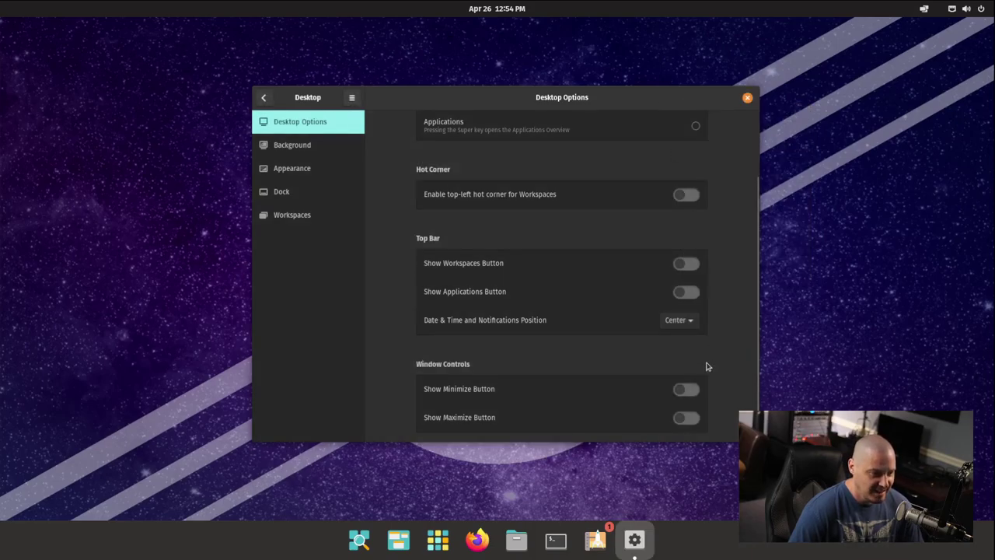
{"action": "left_click", "coordinate": [688, 392]}
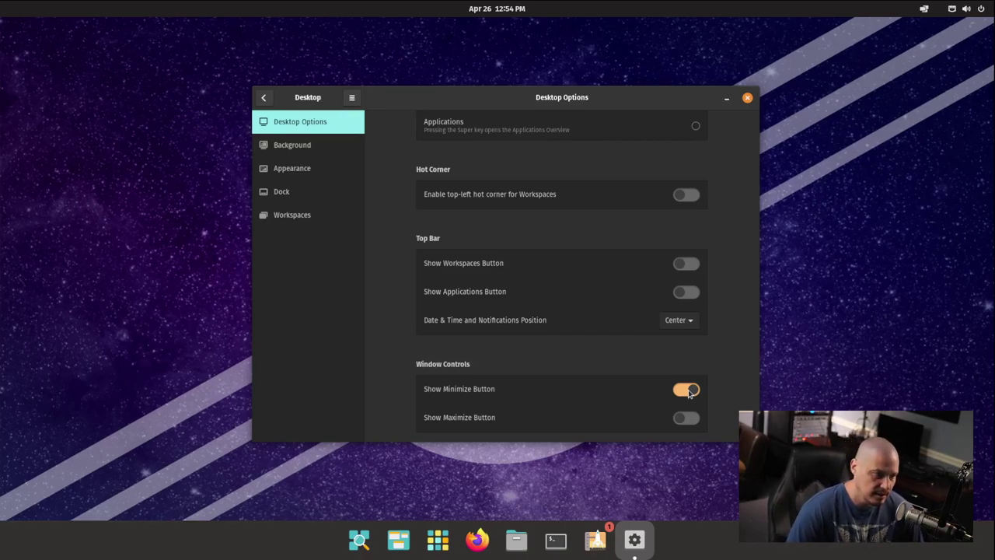
Turn on Show Maximize Button and test maximizing and restoring the Settings window with the new control and the title bar
{"action": "left_click", "coordinate": [694, 422]}
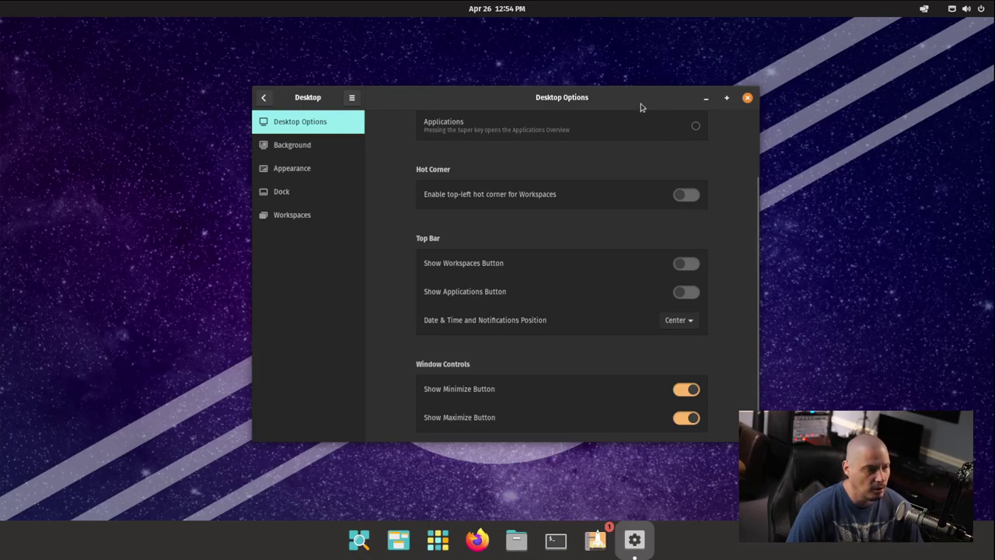
{"action": "left_click", "coordinate": [725, 99]}
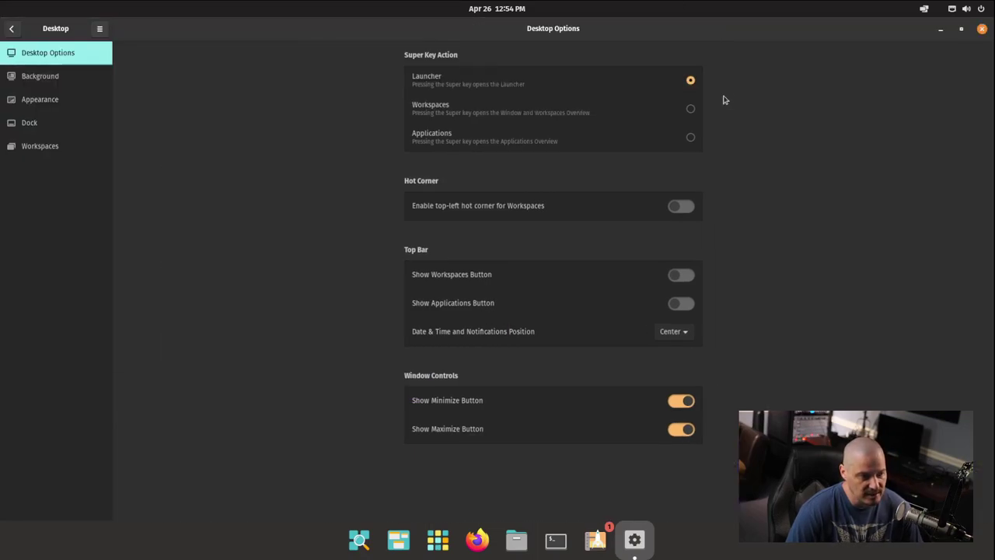
{"action": "double_click", "coordinate": [706, 32]}
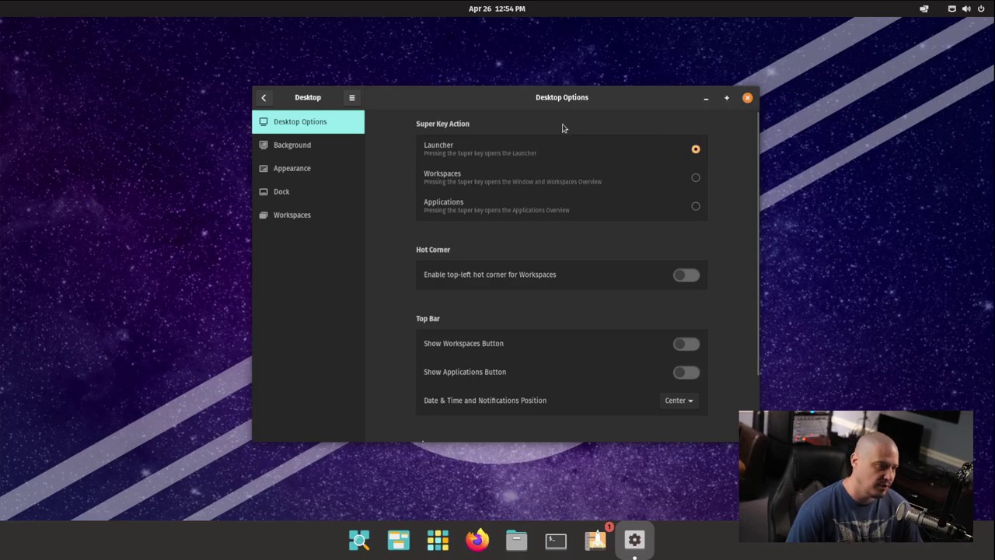
{"action": "double_click", "coordinate": [609, 104]}
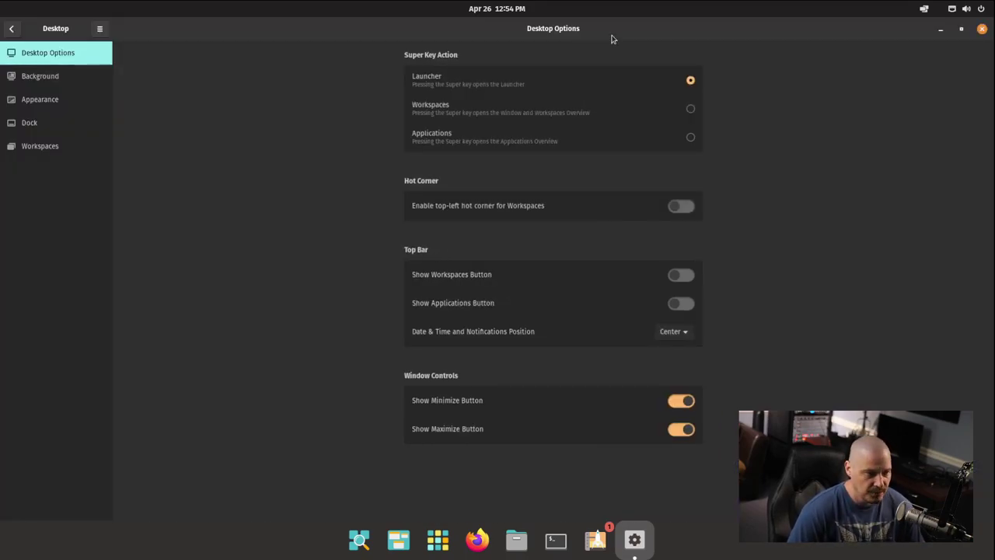
{"action": "double_click", "coordinate": [611, 35]}
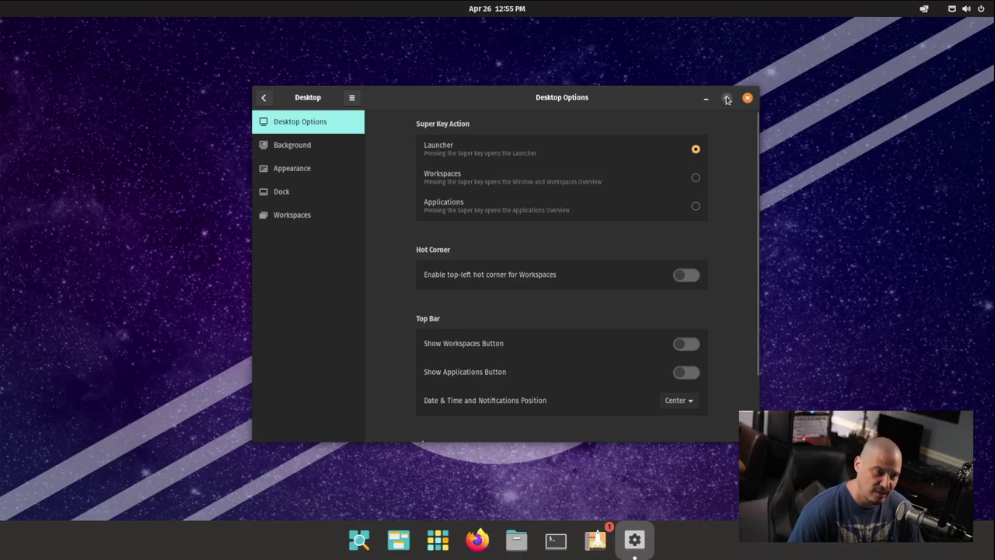
{"action": "scroll", "coordinate": [619, 273], "scroll_direction": "down", "scroll_amount": 2}
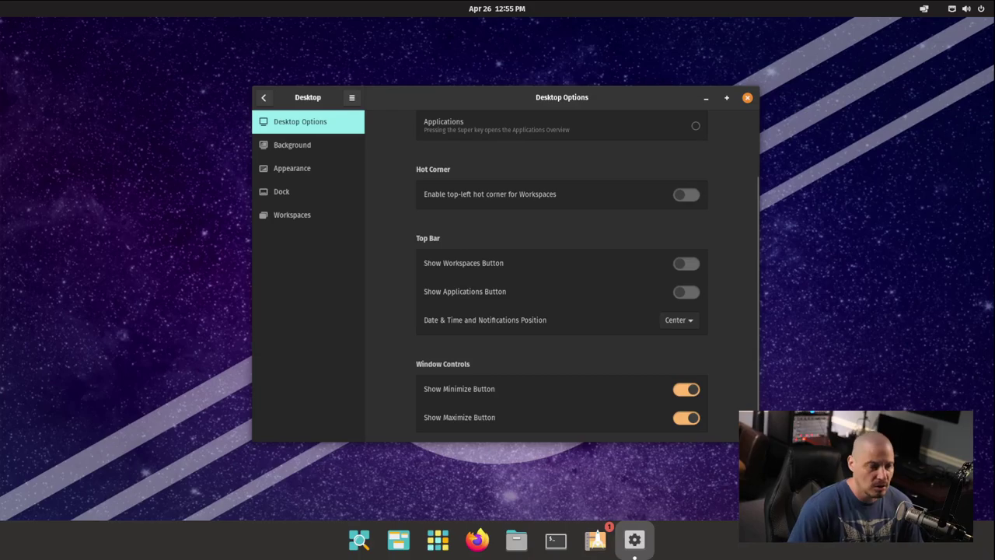
Browse the desktop backgrounds, try two cartoon wallpapers, set the aerial coastline picture as the background, and move the Settings window slightly aside
{"action": "left_click", "coordinate": [307, 152]}
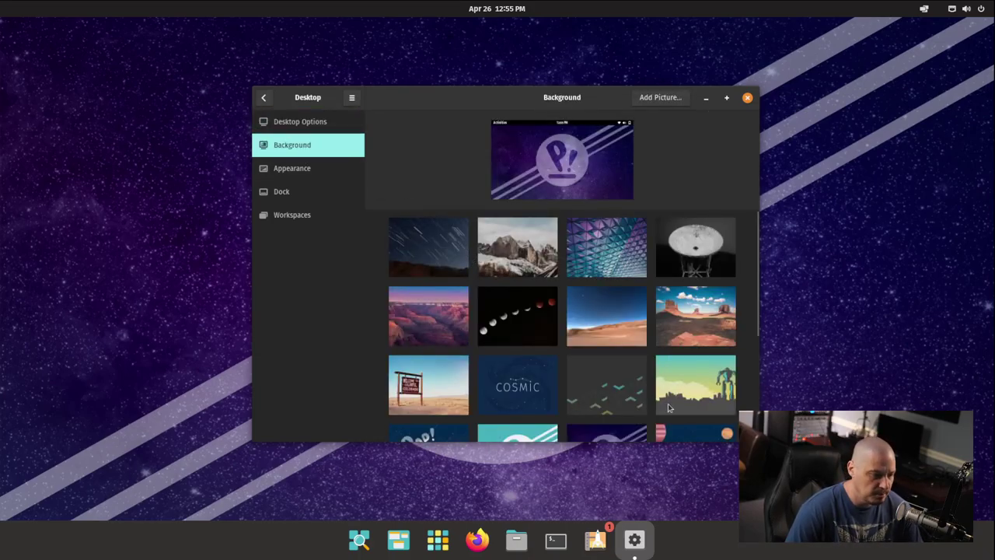
{"action": "scroll", "coordinate": [669, 407], "scroll_direction": "down", "scroll_amount": 2}
{"action": "scroll", "coordinate": [668, 407], "scroll_direction": "down", "scroll_amount": 2}
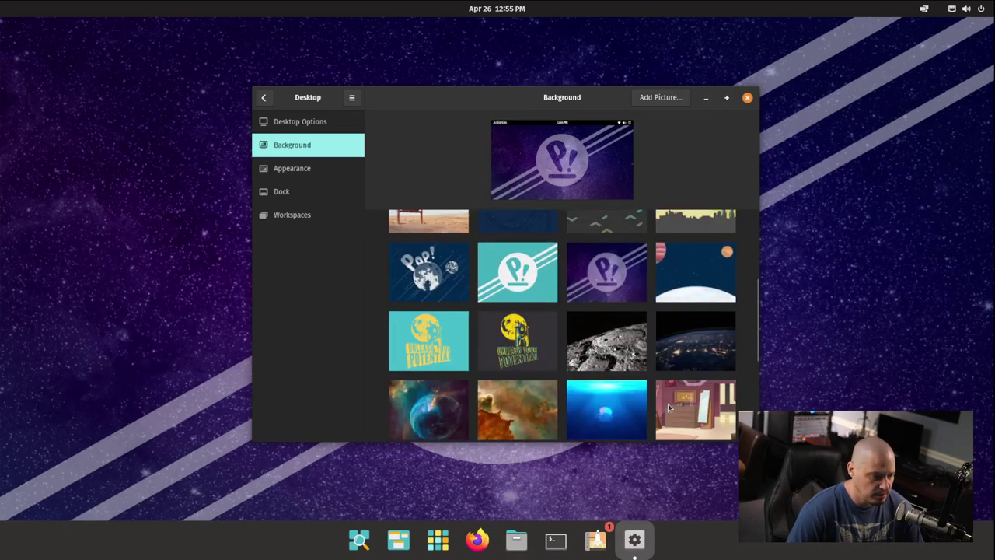
{"action": "scroll", "coordinate": [669, 408], "scroll_direction": "down", "scroll_amount": 2}
{"action": "scroll", "coordinate": [668, 407], "scroll_direction": "down", "scroll_amount": 1}
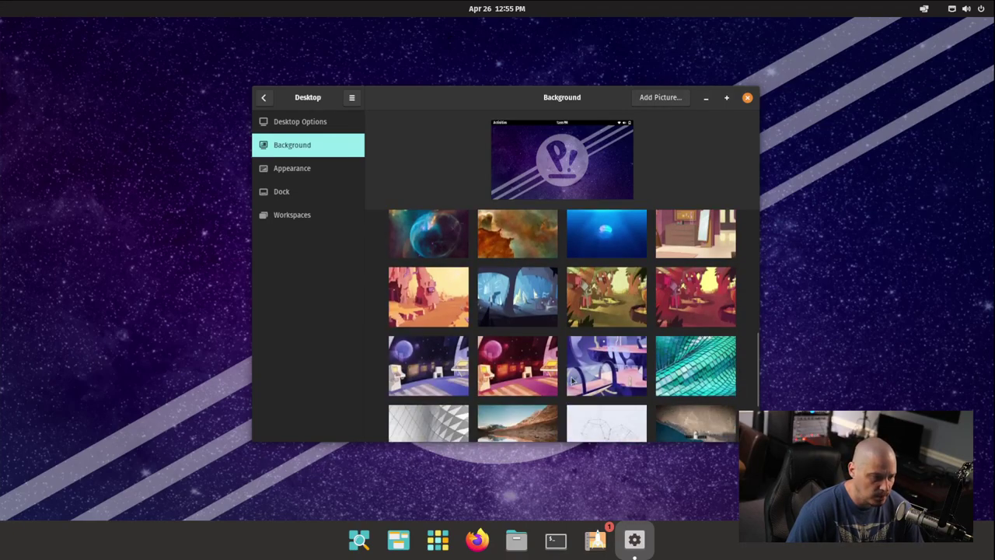
{"action": "left_click", "coordinate": [614, 371]}
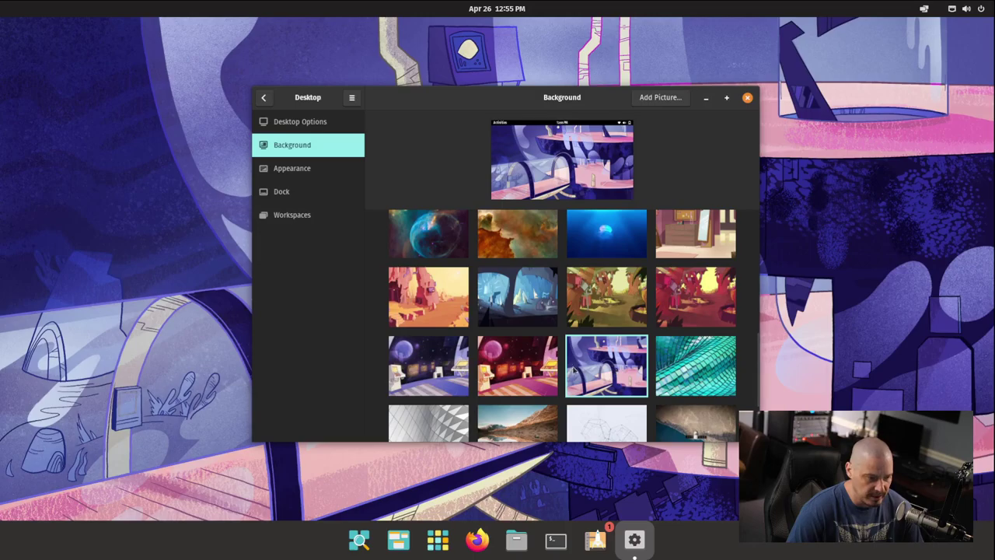
{"action": "scroll", "coordinate": [571, 368], "scroll_direction": "down", "scroll_amount": 1}
{"action": "left_click", "coordinate": [511, 314]}
{"action": "scroll", "coordinate": [511, 314], "scroll_direction": "down", "scroll_amount": 1}
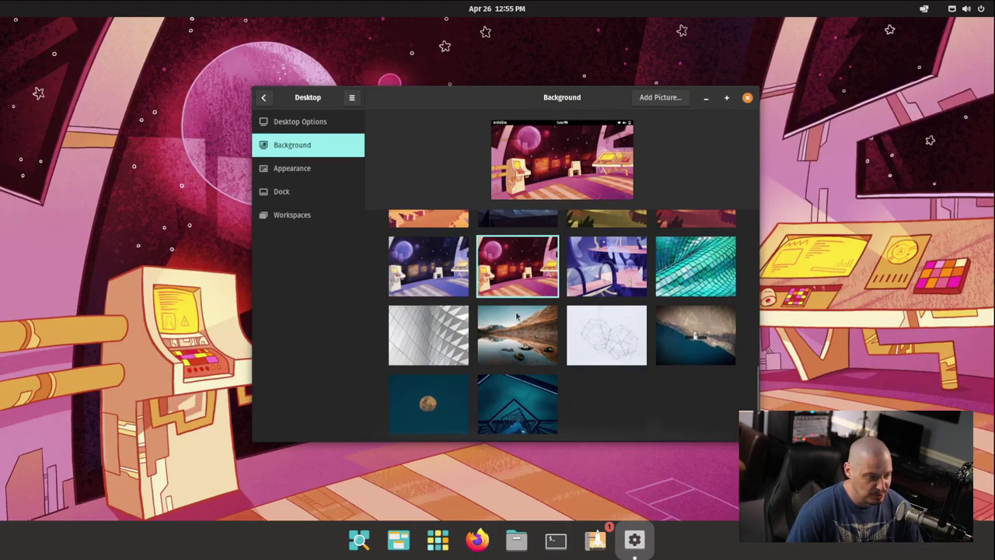
{"action": "left_click", "coordinate": [682, 339]}
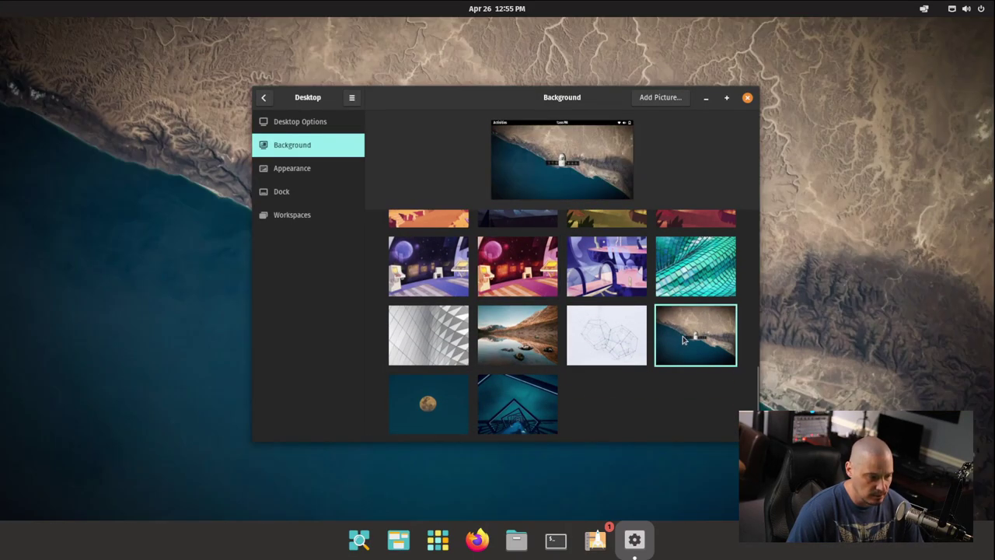
{"action": "left_click_drag", "start_coordinate": [466, 95], "coordinate": [527, 95]}
{"action": "scroll", "coordinate": [606, 281], "scroll_direction": "up", "scroll_amount": 15}
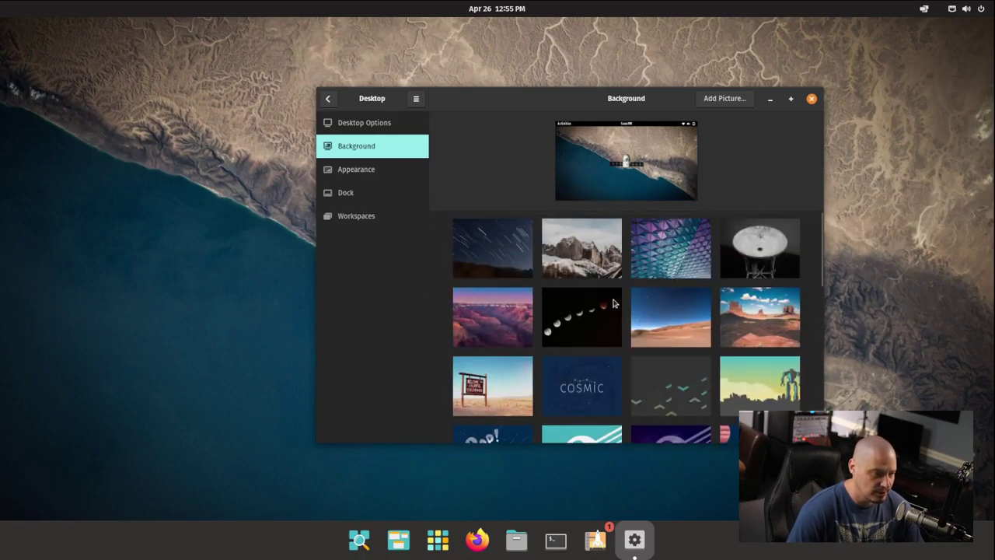
Set the purple starry Pop! logo picture as the desktop background, and check the Appearance and Dock settings
{"action": "scroll", "coordinate": [601, 365], "scroll_direction": "down", "scroll_amount": 3}
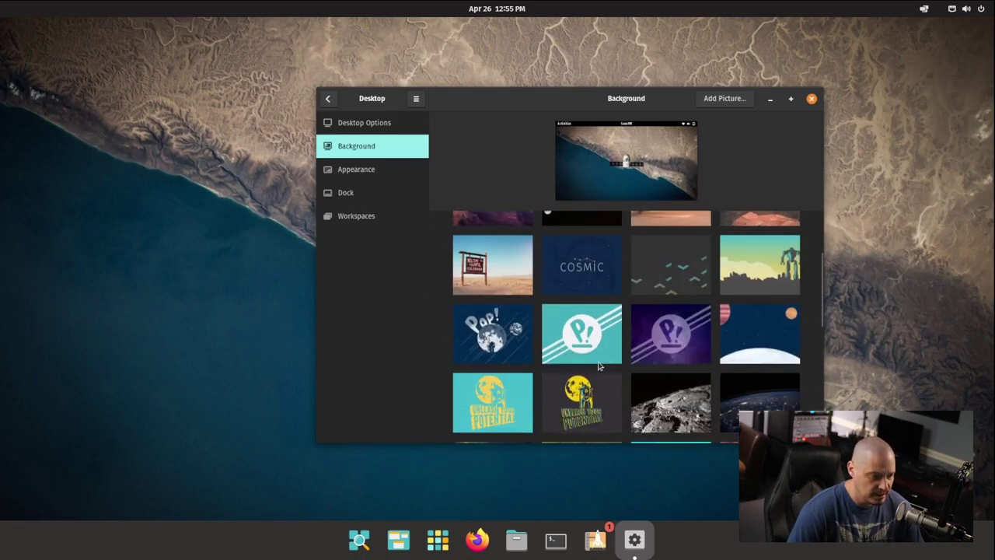
{"action": "left_click", "coordinate": [674, 318]}
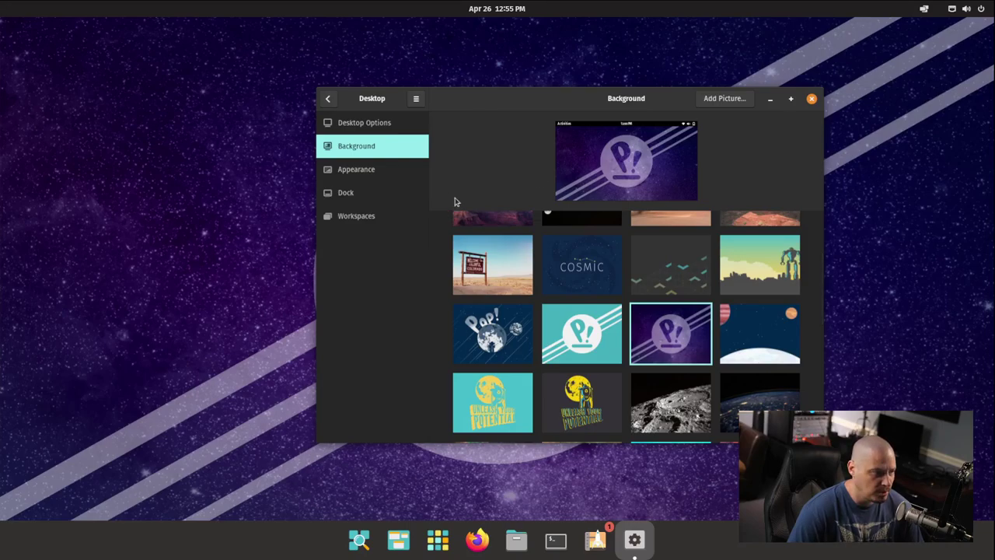
{"action": "left_click", "coordinate": [402, 177]}
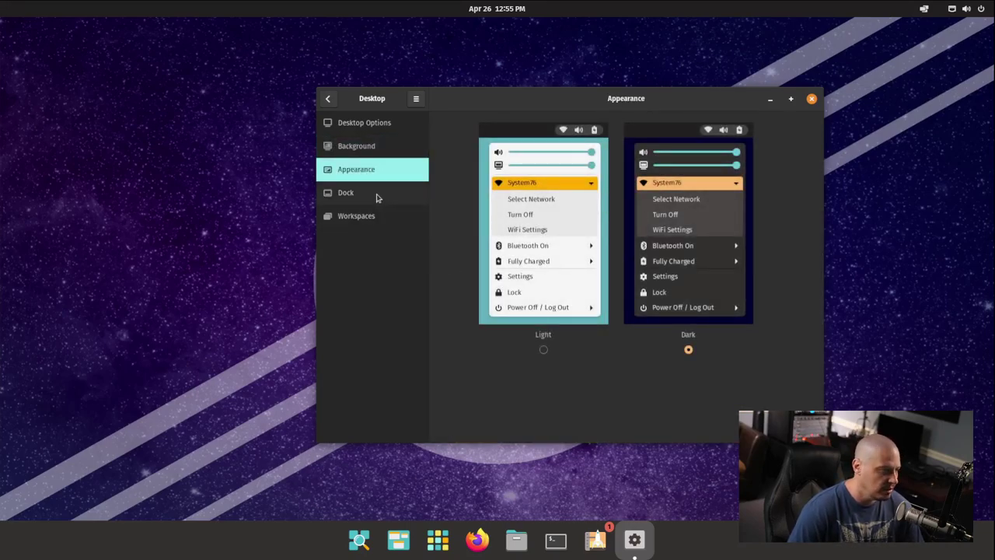
{"action": "left_click", "coordinate": [375, 199]}
Open the Workspaces settings, view the workspace overview with its picker, and return to the Settings window
{"action": "left_click", "coordinate": [365, 218]}
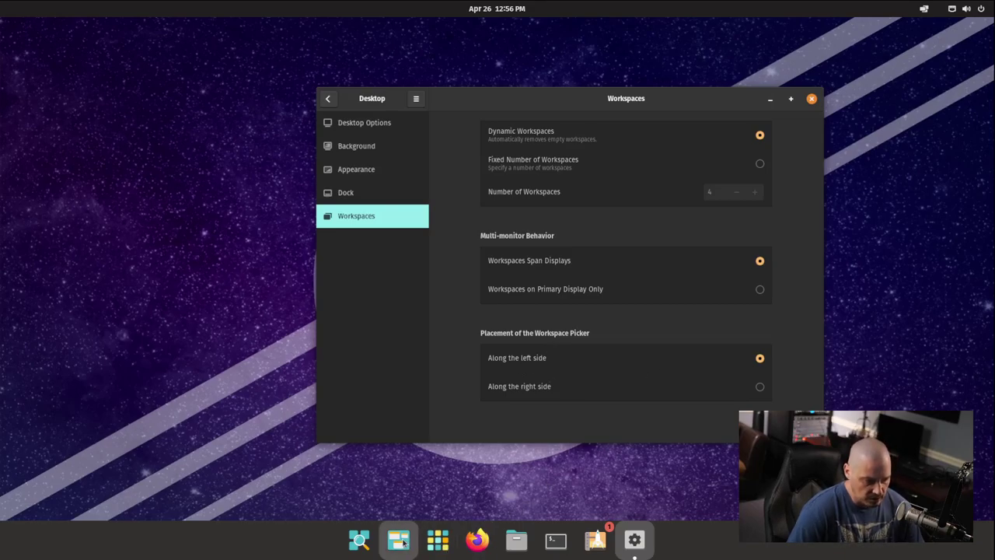
{"action": "left_click", "coordinate": [439, 541]}
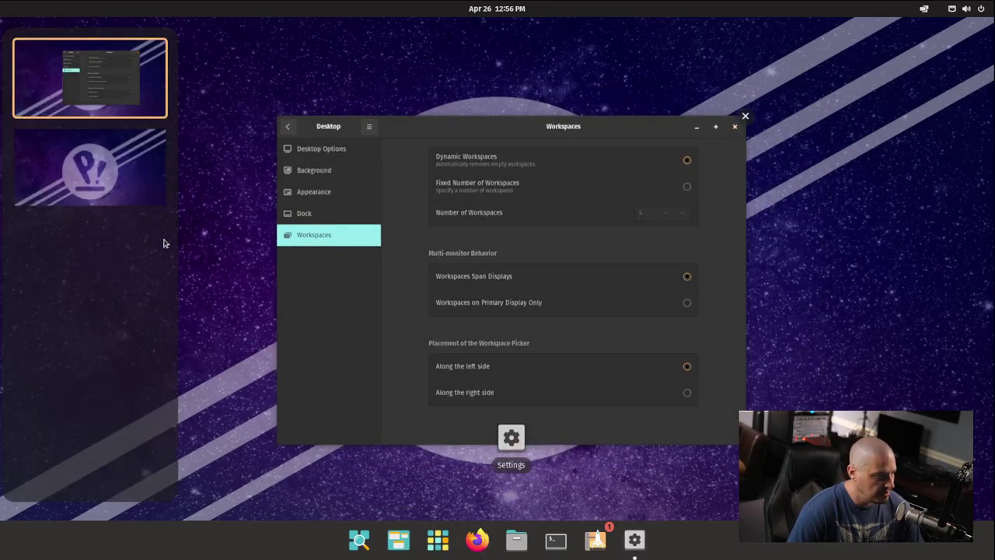
{"action": "left_click", "coordinate": [492, 311]}
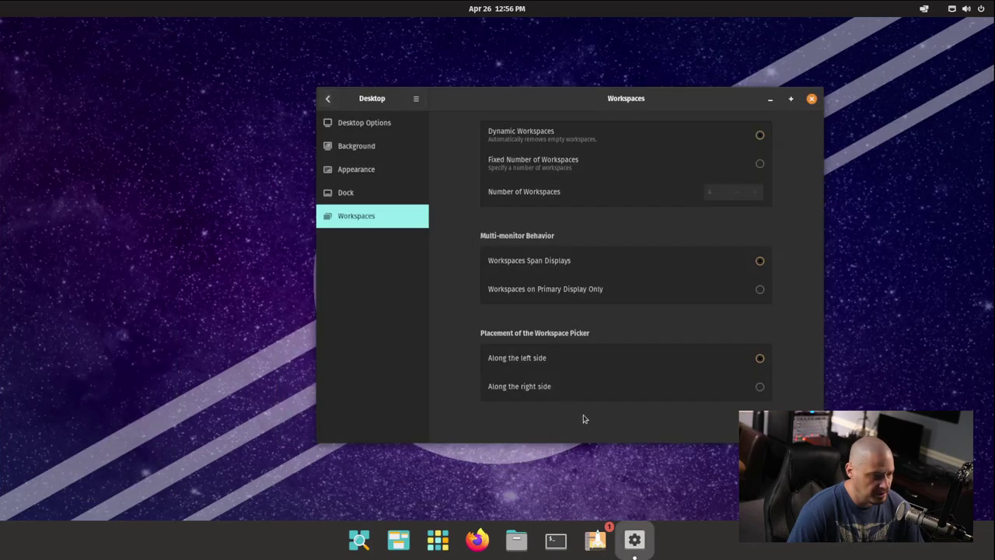
Try placing the workspace picker along the right side, toggle the workspace overview, and set the picker back along the left side
{"action": "left_click", "coordinate": [759, 386]}
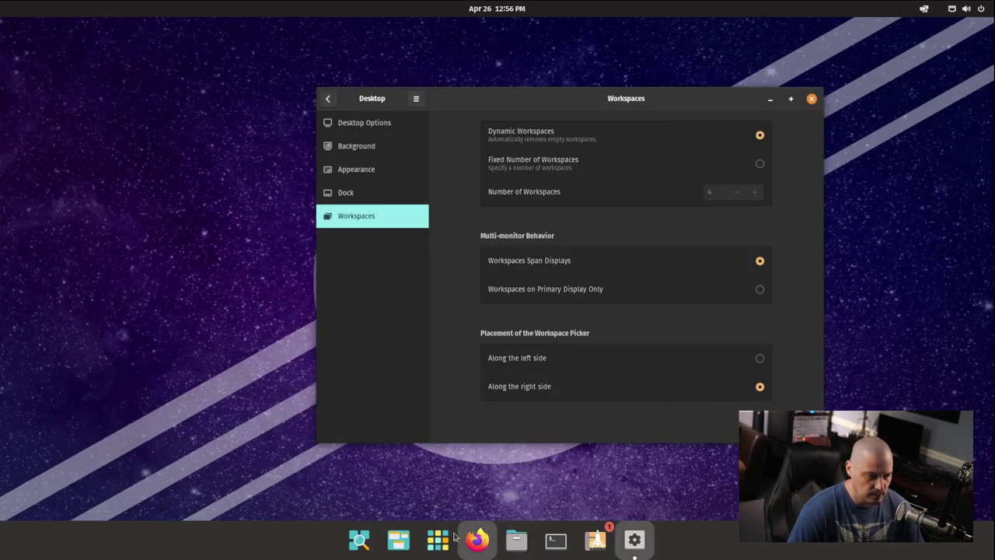
{"action": "left_click", "coordinate": [404, 538]}
{"action": "left_click", "coordinate": [403, 537]}
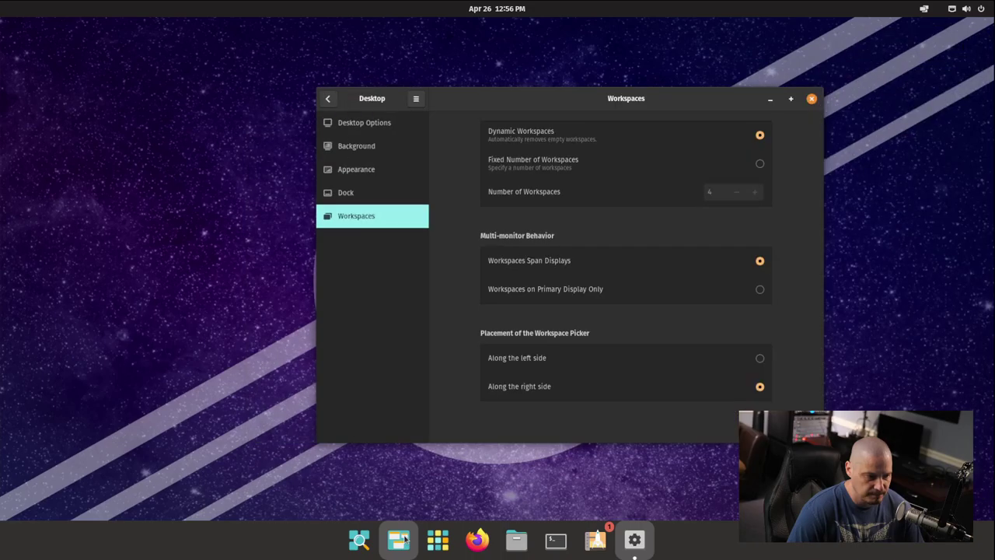
{"action": "left_click", "coordinate": [759, 358]}
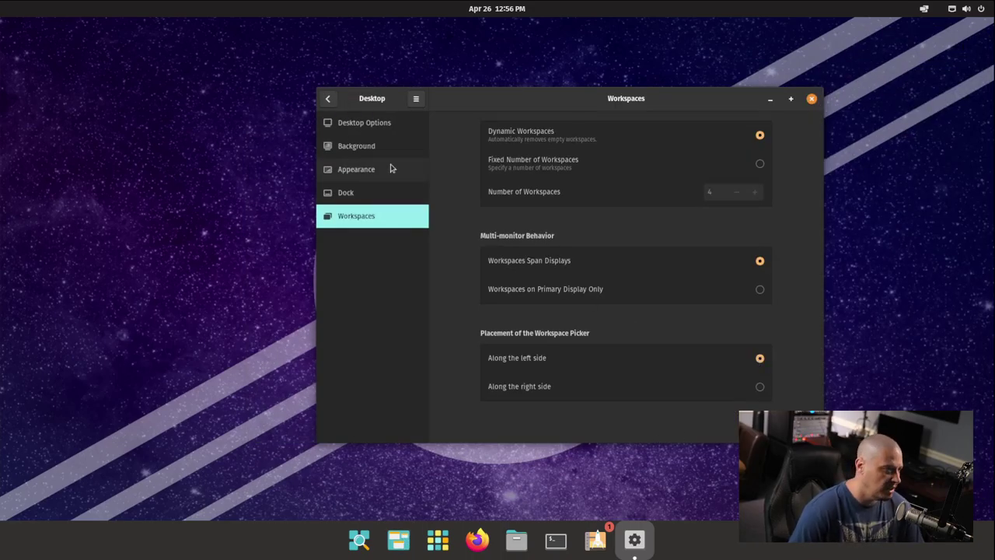
Review the Notifications settings and browse the per-application settings, including the System Monitor entry
{"action": "left_click", "coordinate": [327, 99]}
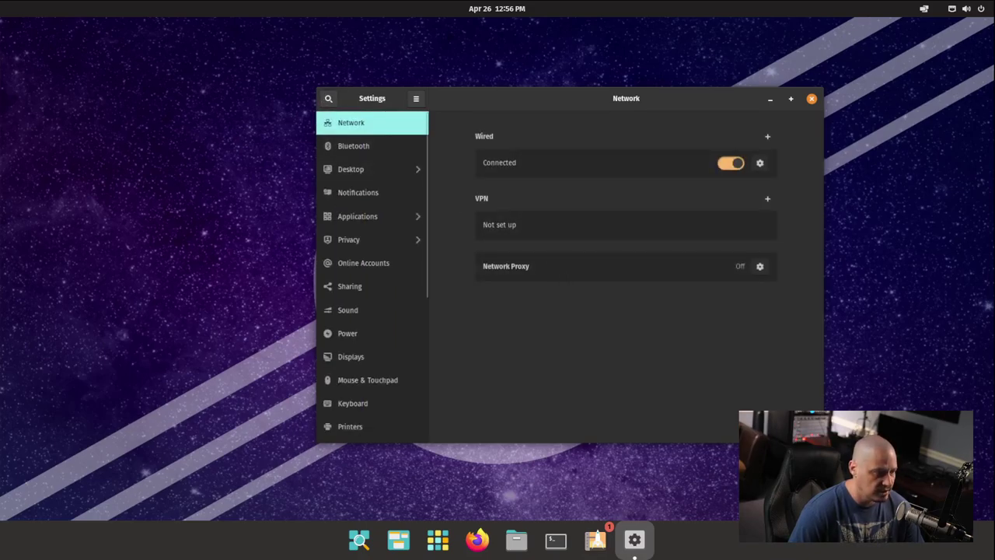
{"action": "left_click", "coordinate": [369, 194]}
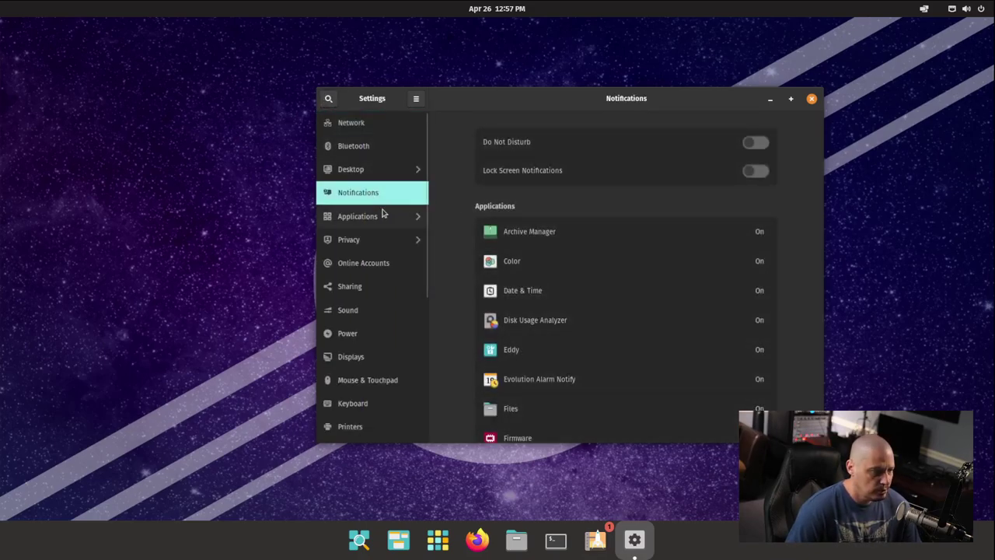
{"action": "left_click", "coordinate": [358, 218]}
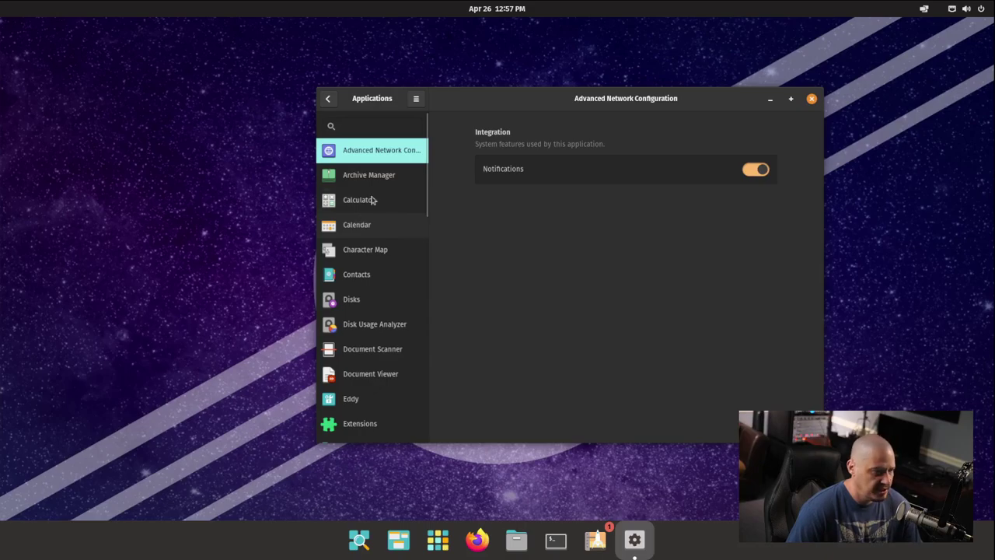
{"action": "scroll", "coordinate": [378, 191], "scroll_direction": "down", "scroll_amount": 6}
{"action": "scroll", "coordinate": [357, 216], "scroll_direction": "down", "scroll_amount": 10}
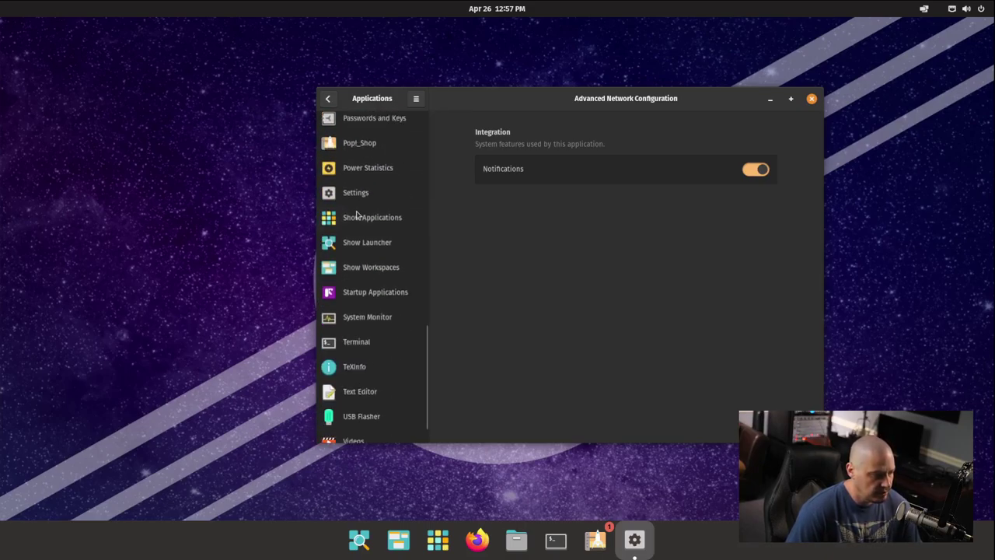
{"action": "left_click", "coordinate": [386, 318]}
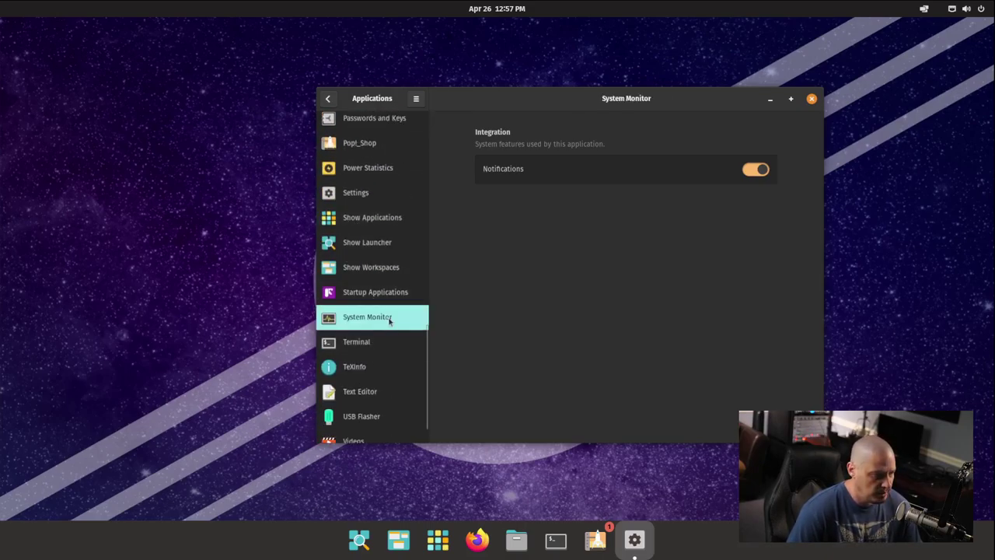
{"action": "scroll", "coordinate": [378, 389], "scroll_direction": "down", "scroll_amount": 1}
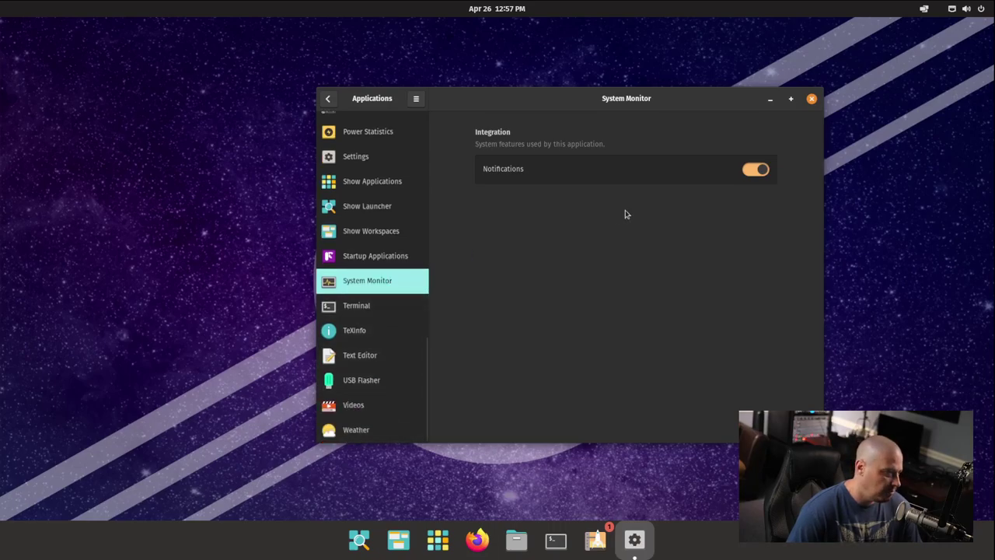
{"action": "scroll", "coordinate": [408, 272], "scroll_direction": "up", "scroll_amount": 10}
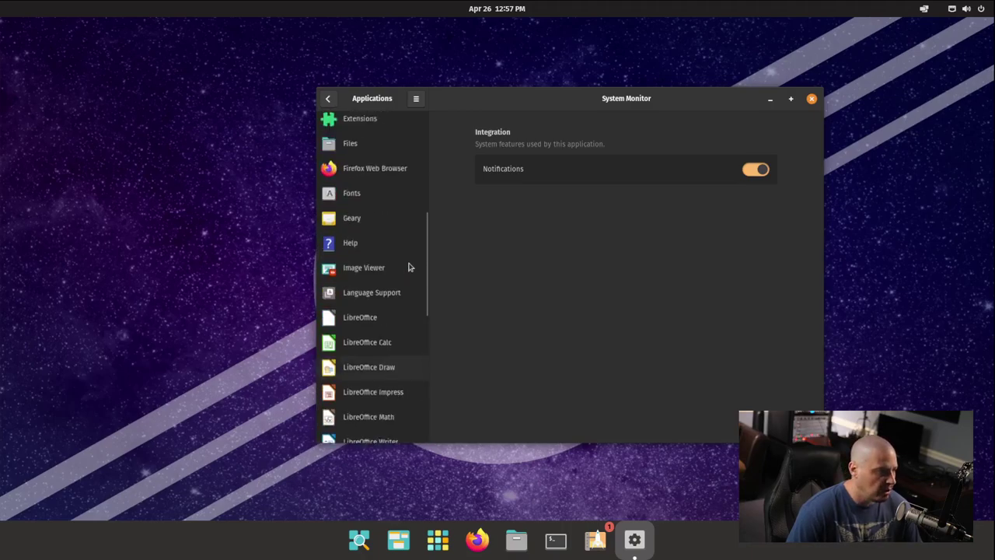
Look at the Privacy settings, return to the main settings list, and check the Firmware page
{"action": "left_click", "coordinate": [327, 98]}
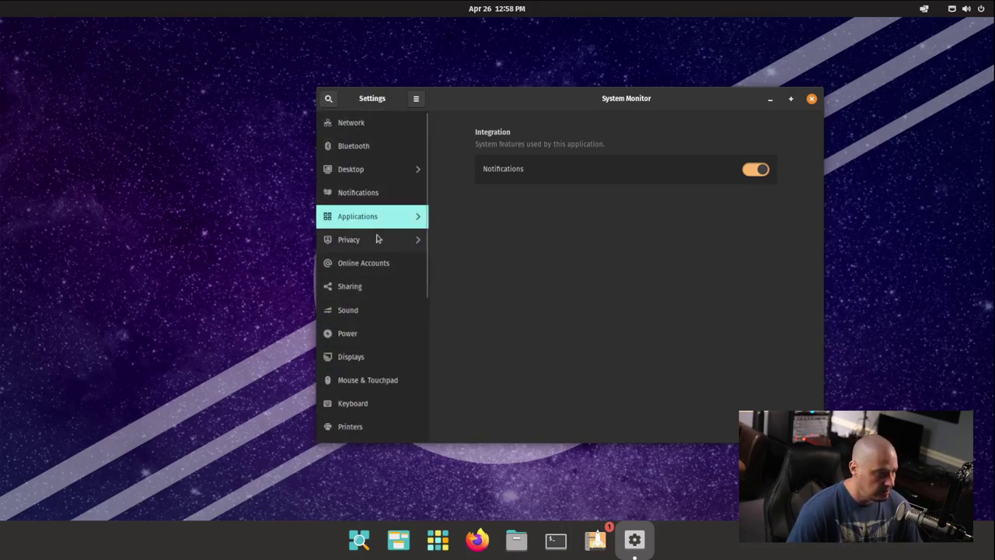
{"action": "left_click", "coordinate": [409, 240]}
{"action": "left_click", "coordinate": [327, 101]}
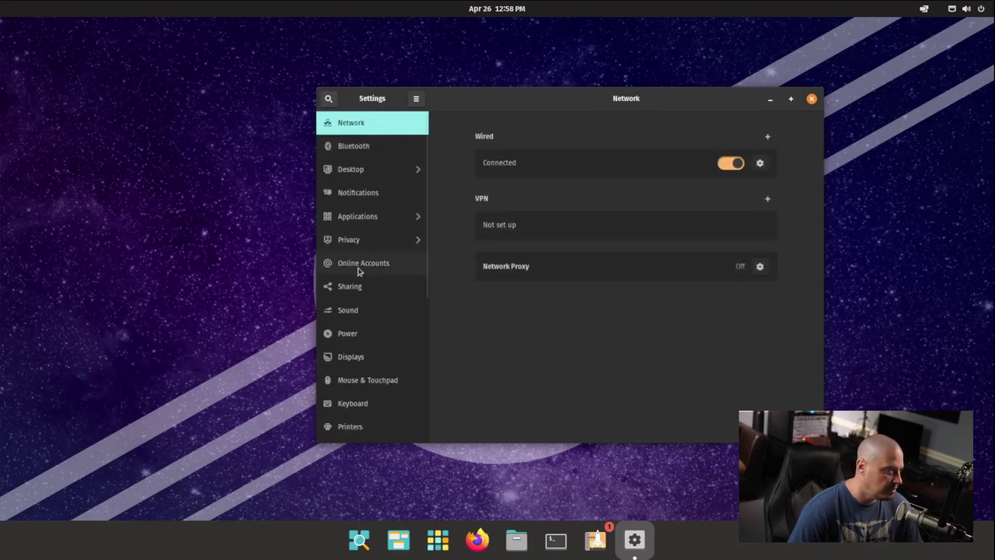
{"action": "scroll", "coordinate": [380, 271], "scroll_direction": "down", "scroll_amount": 5}
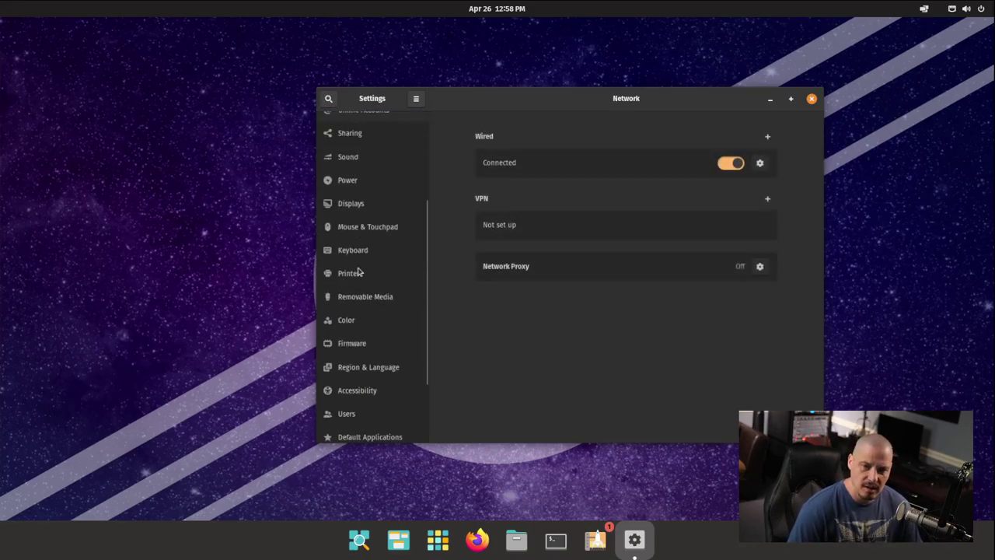
{"action": "scroll", "coordinate": [365, 283], "scroll_direction": "down", "scroll_amount": 1}
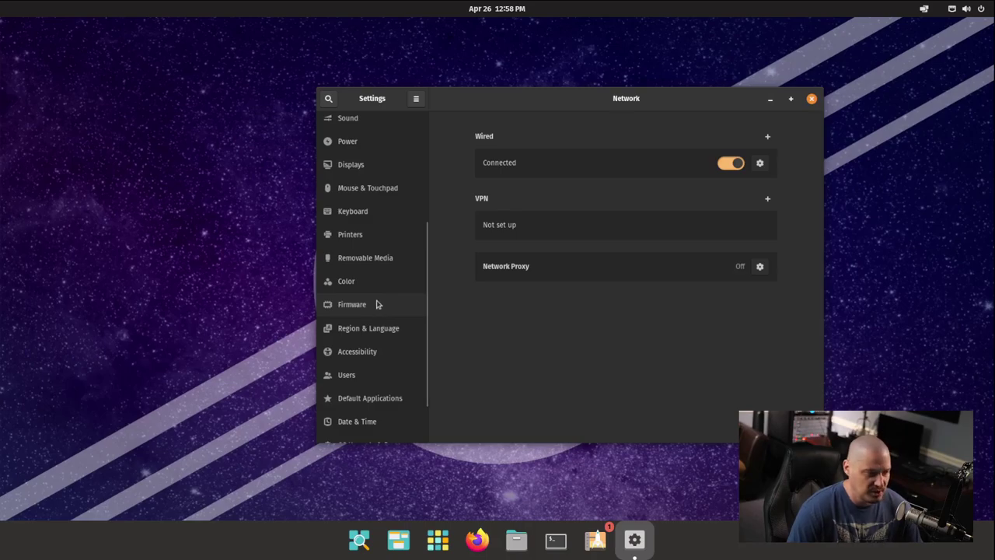
{"action": "left_click", "coordinate": [378, 304]}
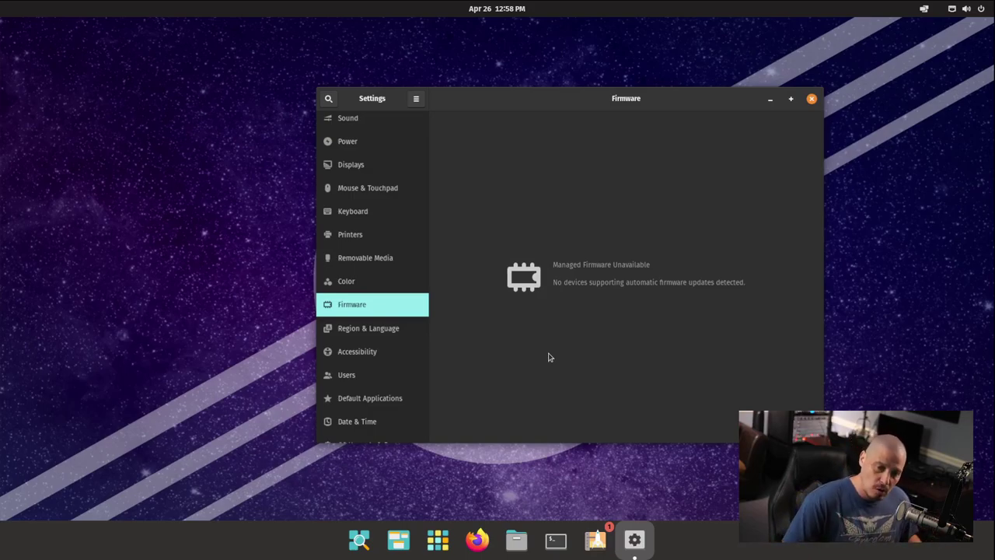
Turn on Automatic Updates in the OS Upgrade & Recovery settings
{"action": "scroll", "coordinate": [378, 298], "scroll_direction": "down", "scroll_amount": 2}
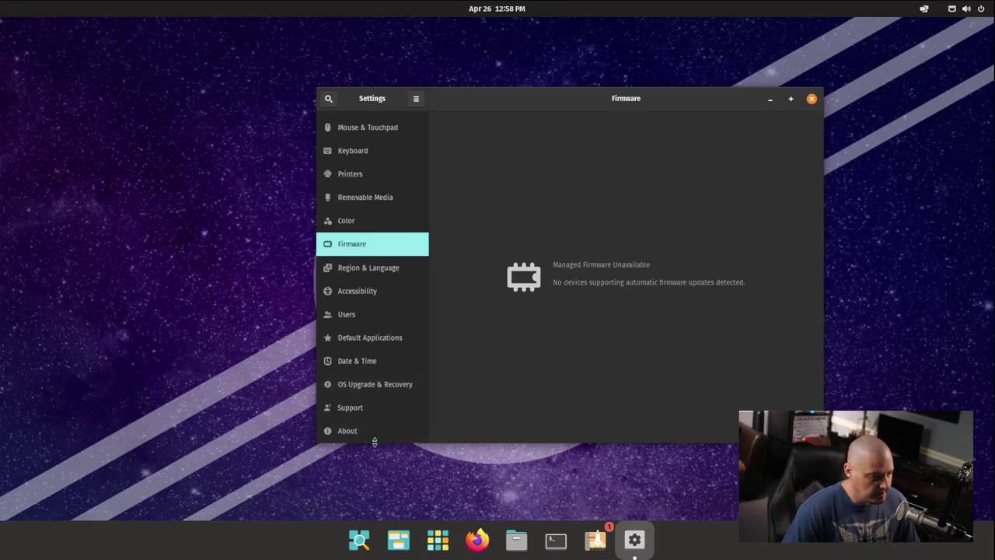
{"action": "left_click", "coordinate": [376, 389]}
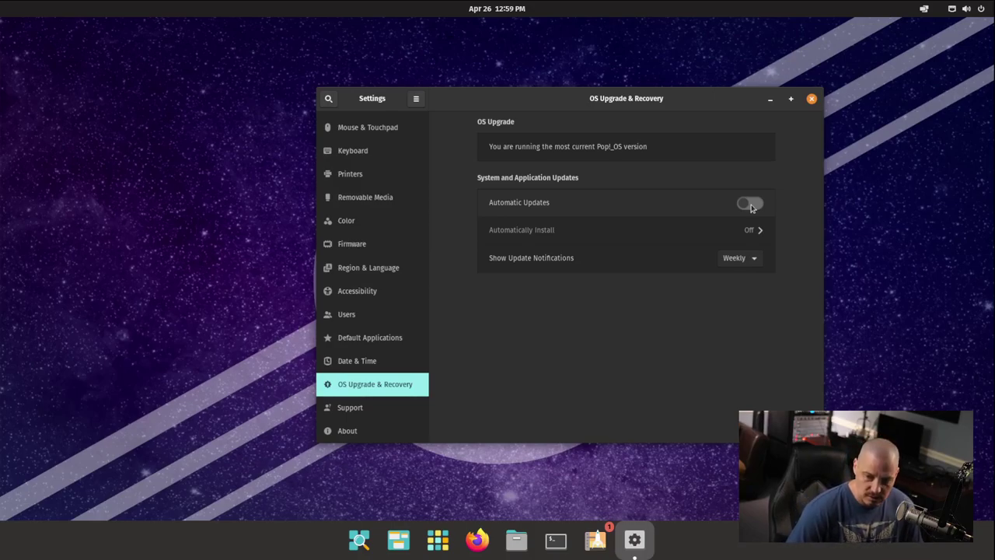
{"action": "left_click", "coordinate": [751, 205]}
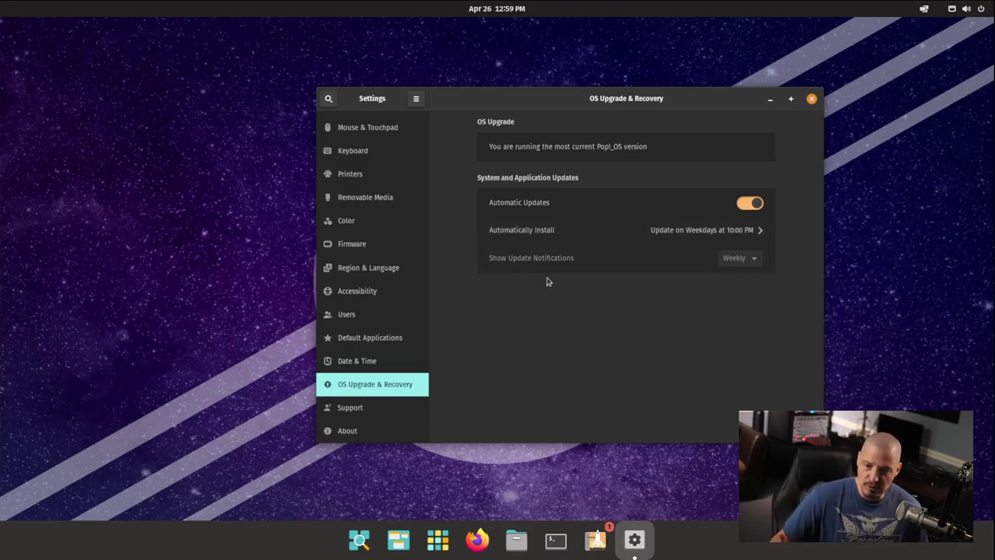
Open the Support settings, browse the online documentation in Firefox without making it the default browser, and close the browser
{"action": "left_click", "coordinate": [377, 410]}
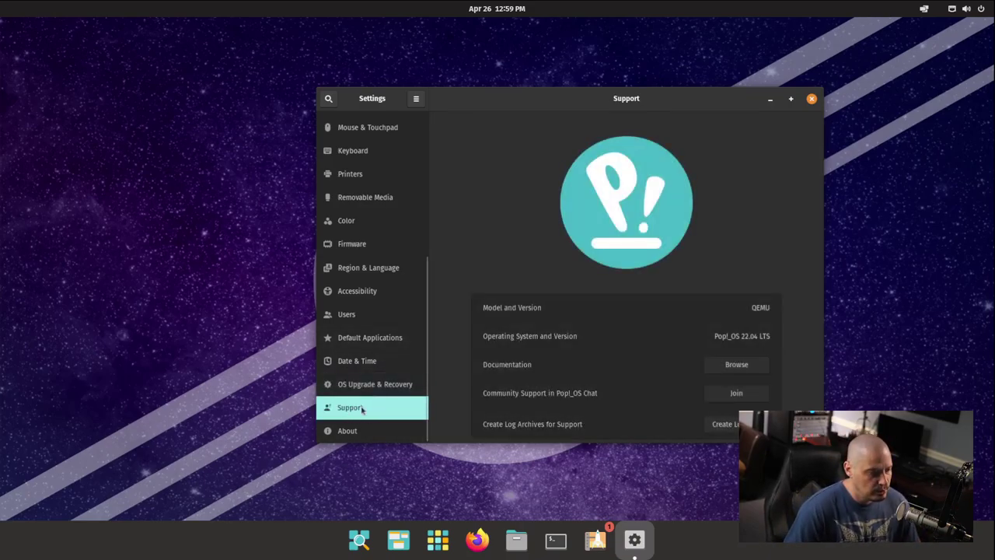
{"action": "scroll", "coordinate": [662, 256], "scroll_direction": "down", "scroll_amount": 1}
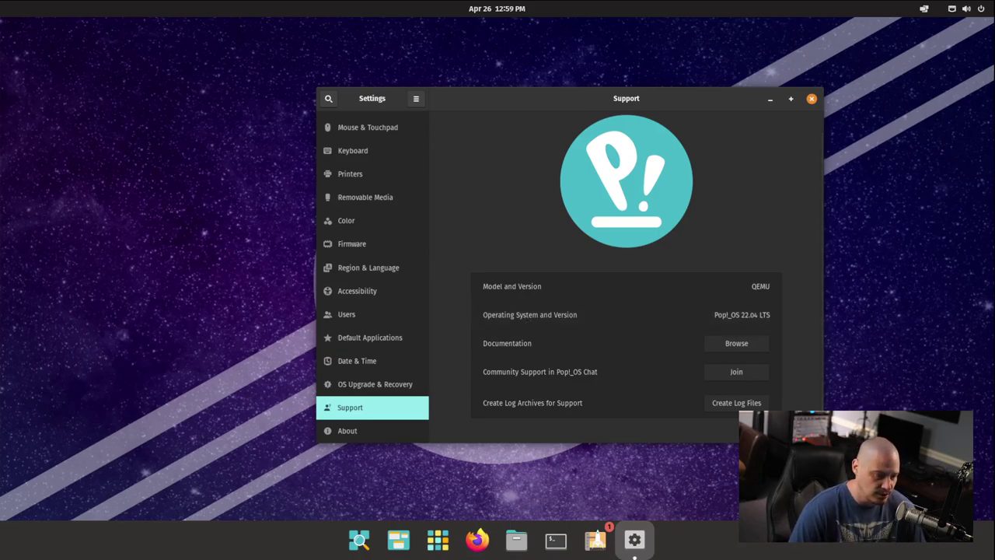
{"action": "left_click", "coordinate": [749, 349]}
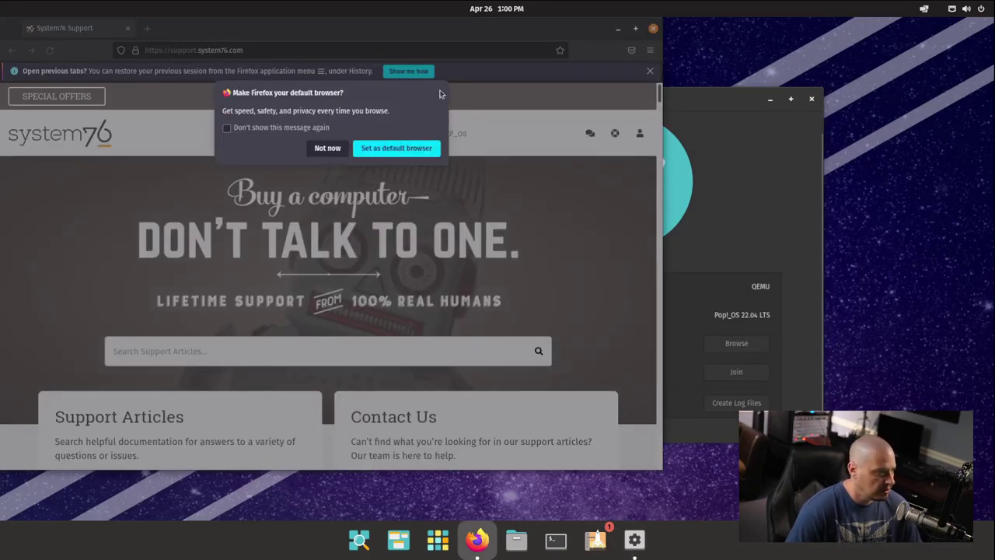
{"action": "left_click", "coordinate": [325, 147]}
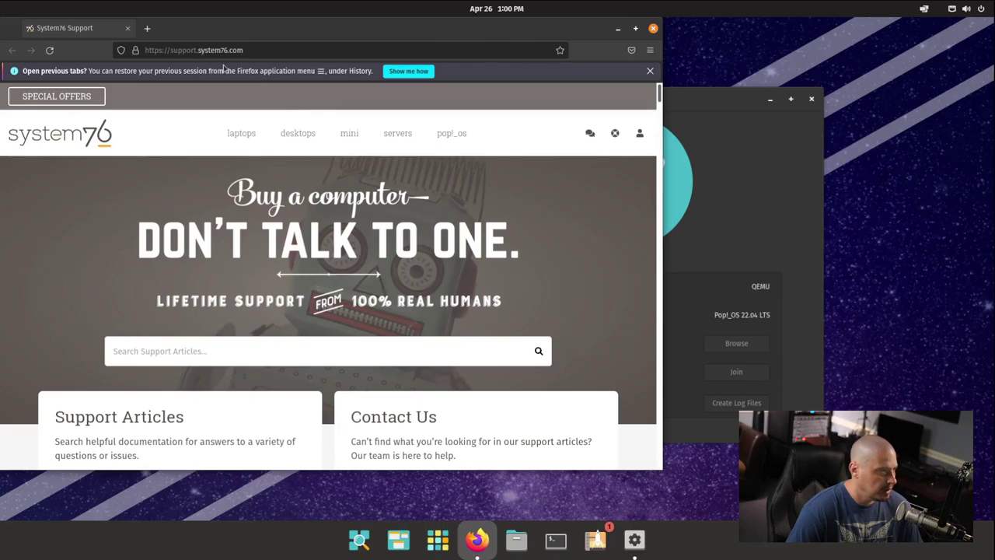
{"action": "scroll", "coordinate": [311, 132], "scroll_direction": "down", "scroll_amount": 7}
{"action": "scroll", "coordinate": [218, 363], "scroll_direction": "up", "scroll_amount": 3}
{"action": "scroll", "coordinate": [218, 363], "scroll_direction": "up", "scroll_amount": 3}
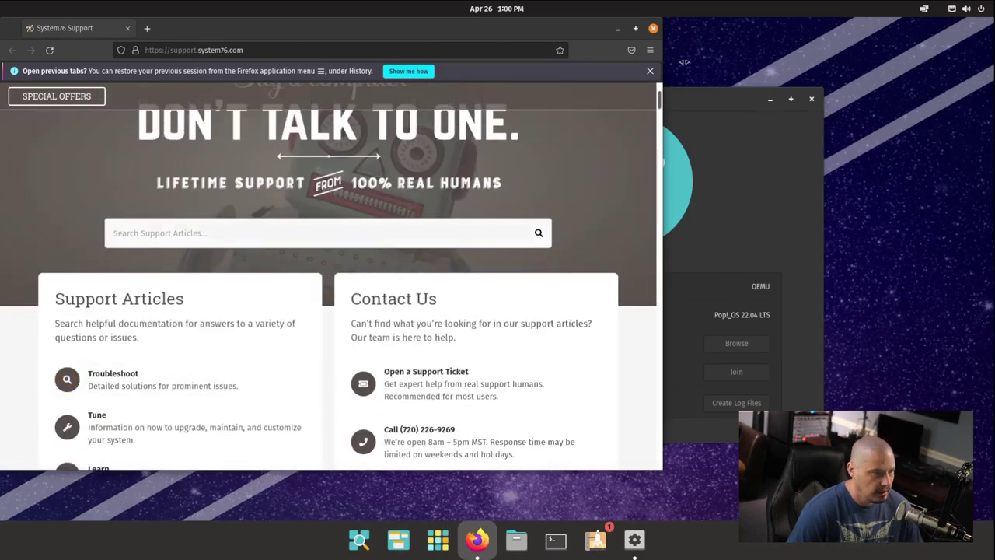
{"action": "left_click", "coordinate": [652, 29]}
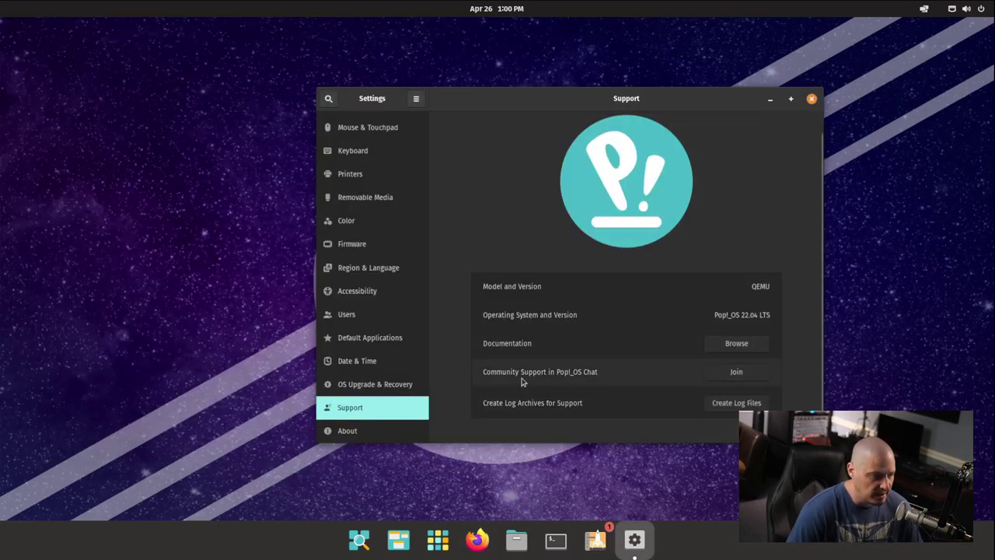
Open the Pop!_OS community support chat in Firefox, decline the default browser prompt, view the login page and close the browser
{"action": "left_click", "coordinate": [736, 372]}
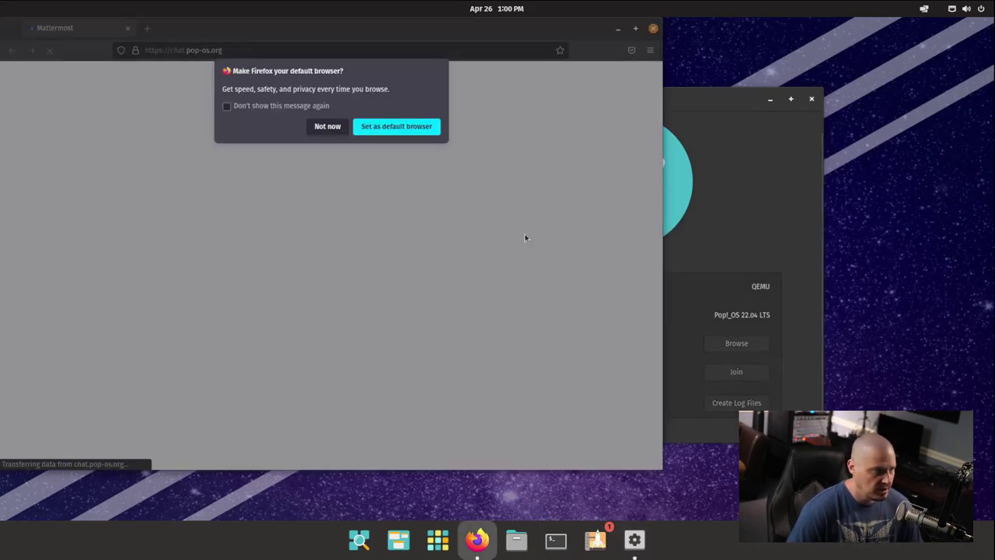
{"action": "left_click", "coordinate": [325, 128]}
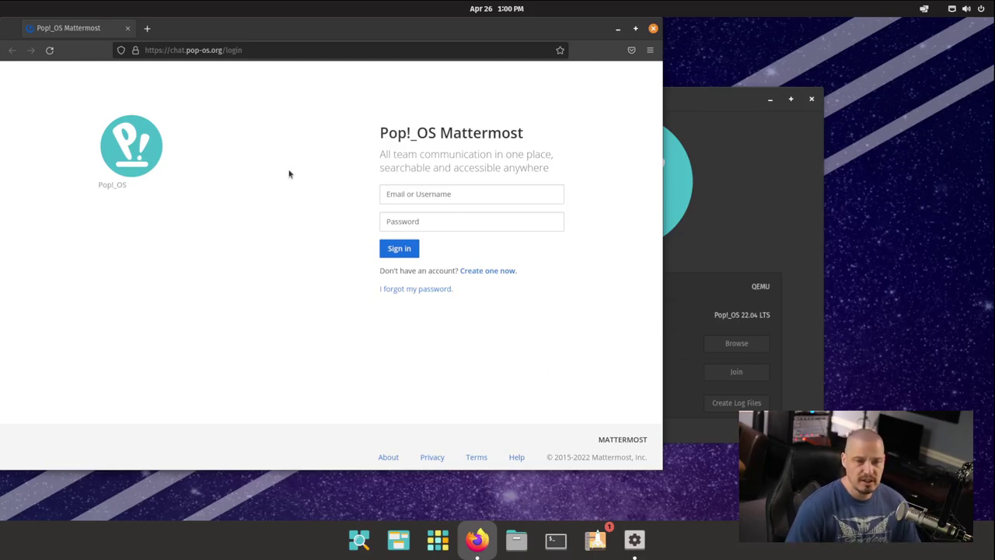
{"action": "left_click", "coordinate": [653, 28]}
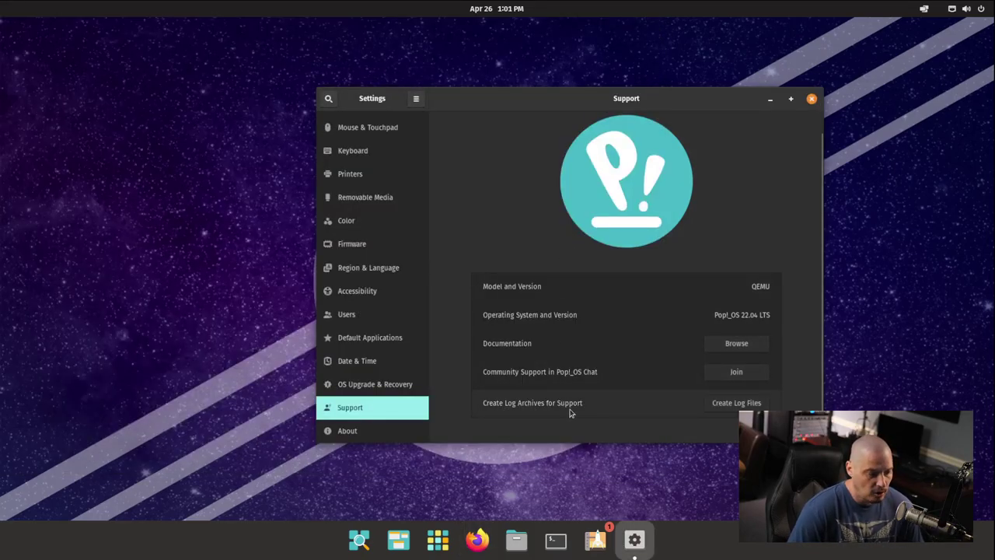
Create the log archive for support, authenticating with the account password
{"action": "left_click", "coordinate": [719, 404]}
{"action": "type", "text": "••"}
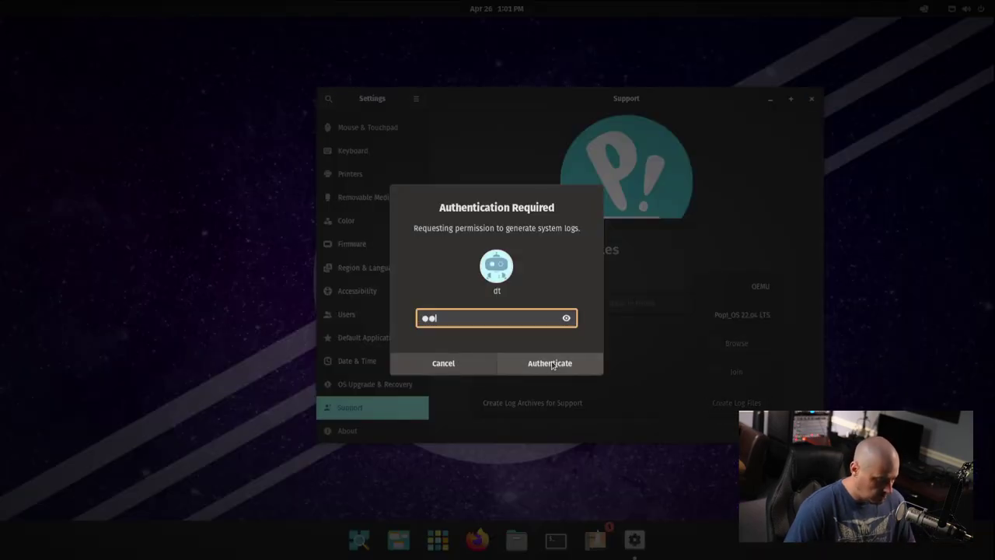
{"action": "left_click", "coordinate": [550, 363]}
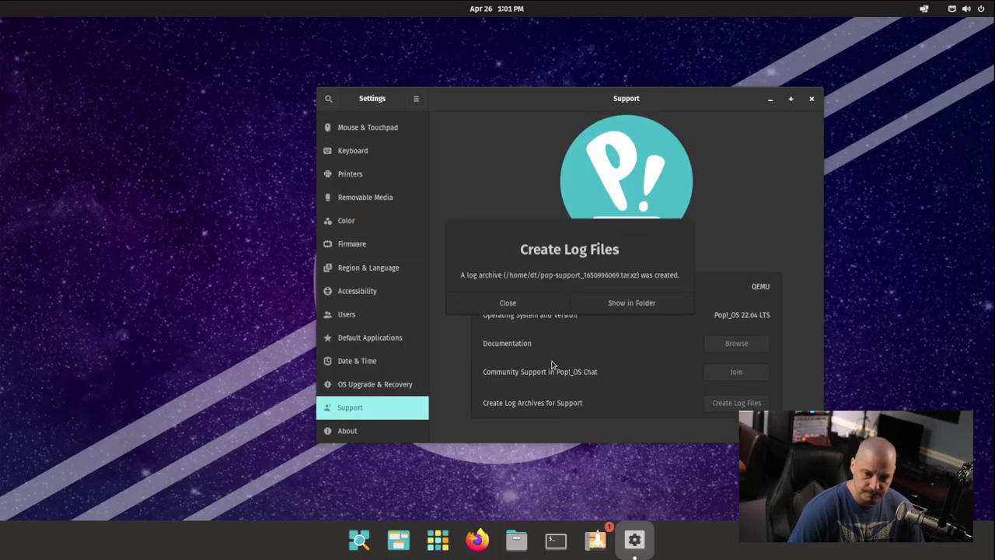
Show the created log archive in its folder, select the archive file, and close the file manager and Settings
{"action": "left_click", "coordinate": [625, 304]}
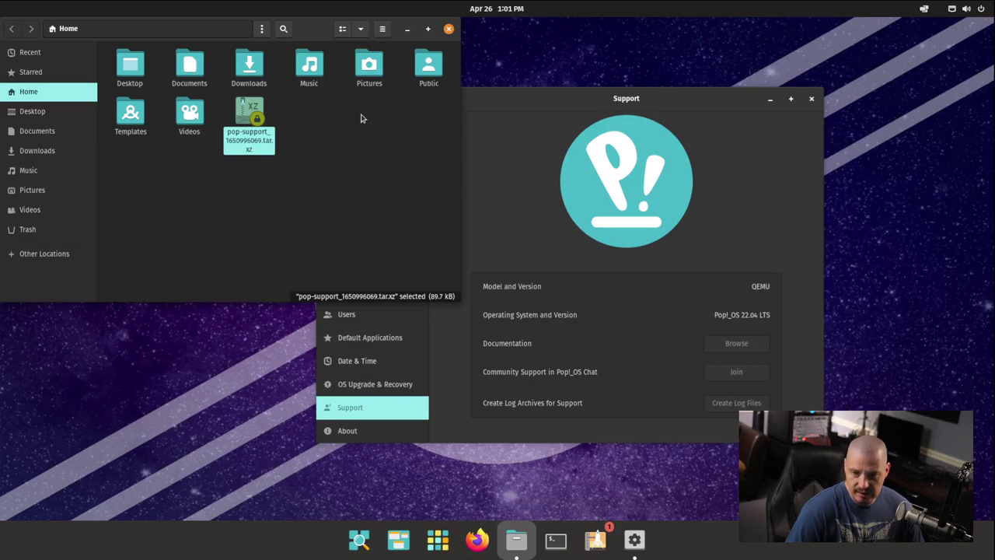
{"action": "left_click", "coordinate": [533, 116]}
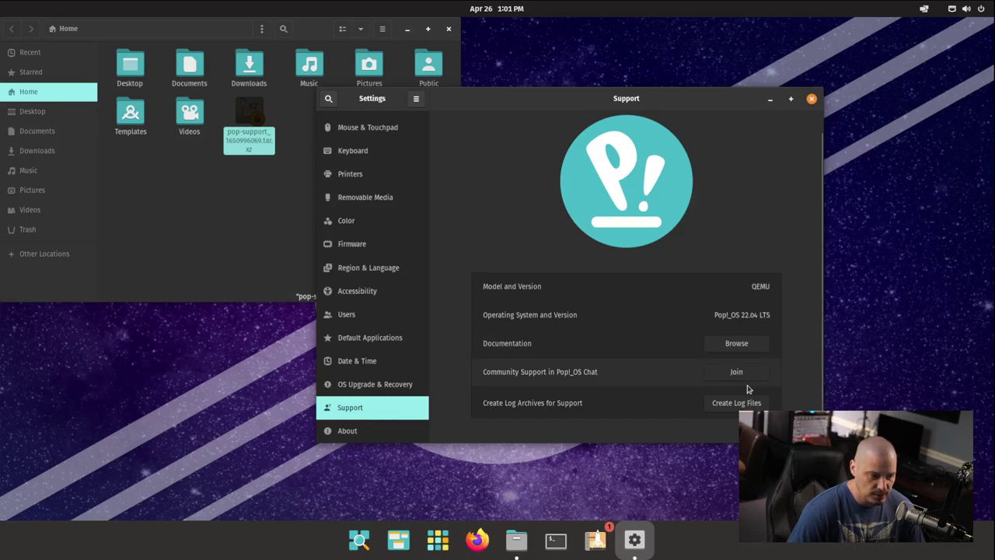
{"action": "left_click", "coordinate": [239, 196]}
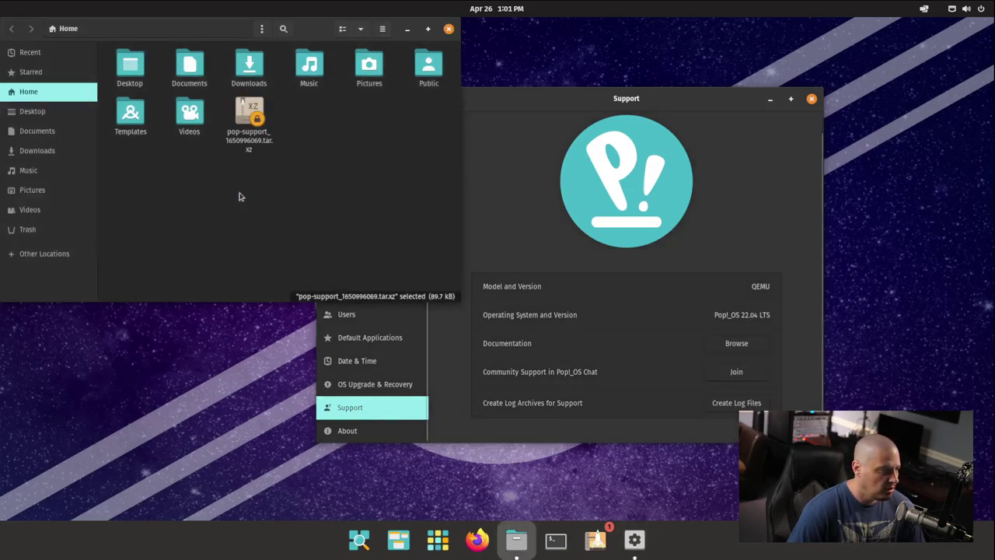
{"action": "left_click", "coordinate": [259, 132]}
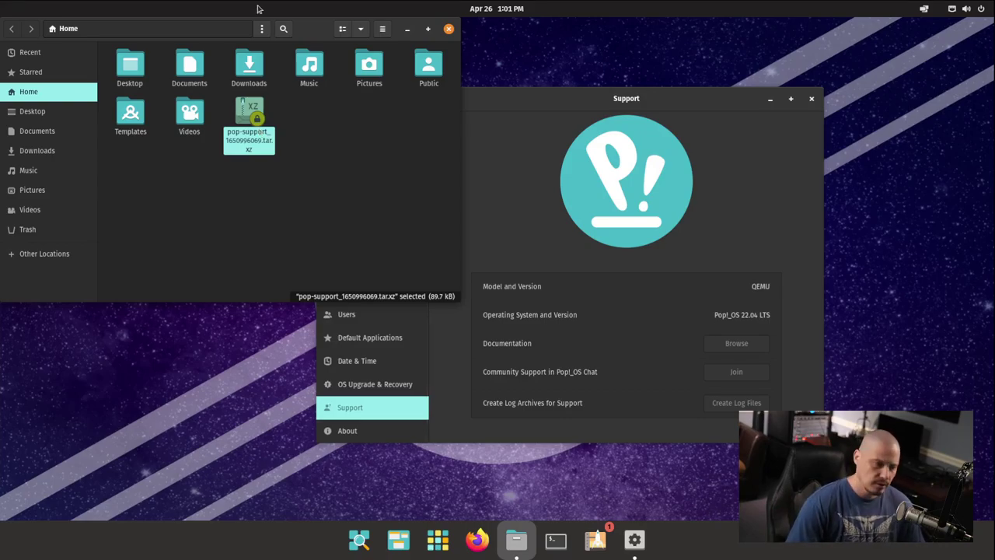
{"action": "left_click", "coordinate": [448, 28]}
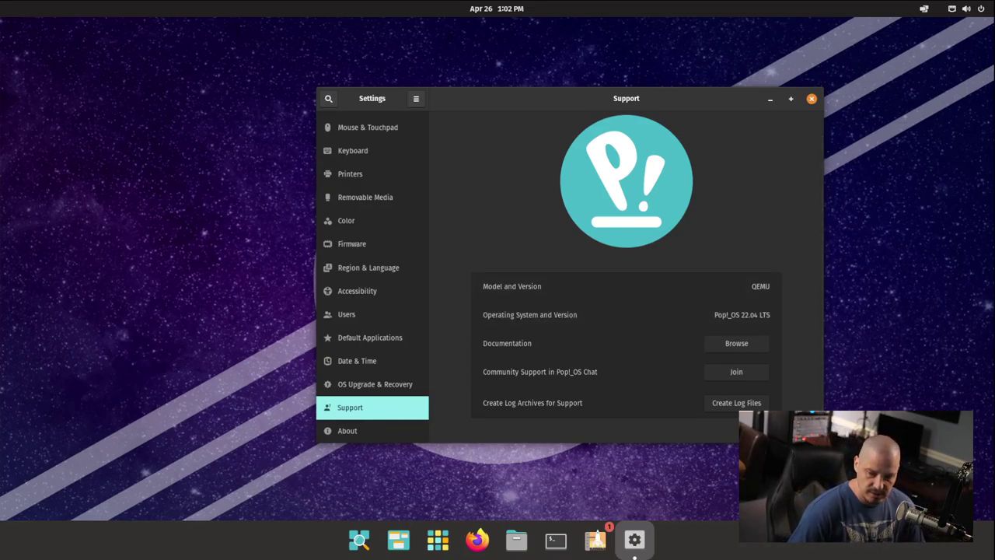
{"action": "left_click", "coordinate": [810, 99]}
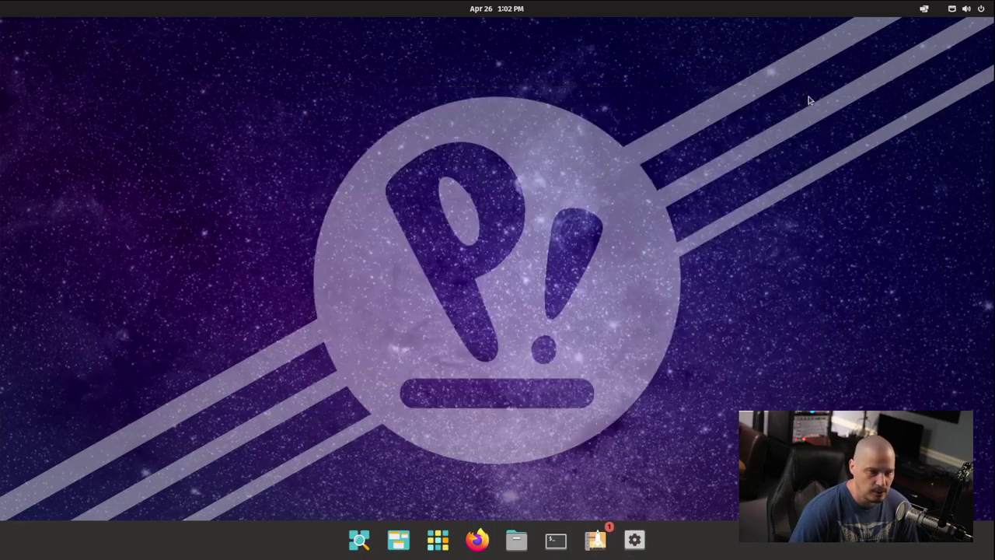
View the calendar and notifications, switch Do Not Disturb on and back off, and close the view
{"action": "left_click", "coordinate": [483, 12]}
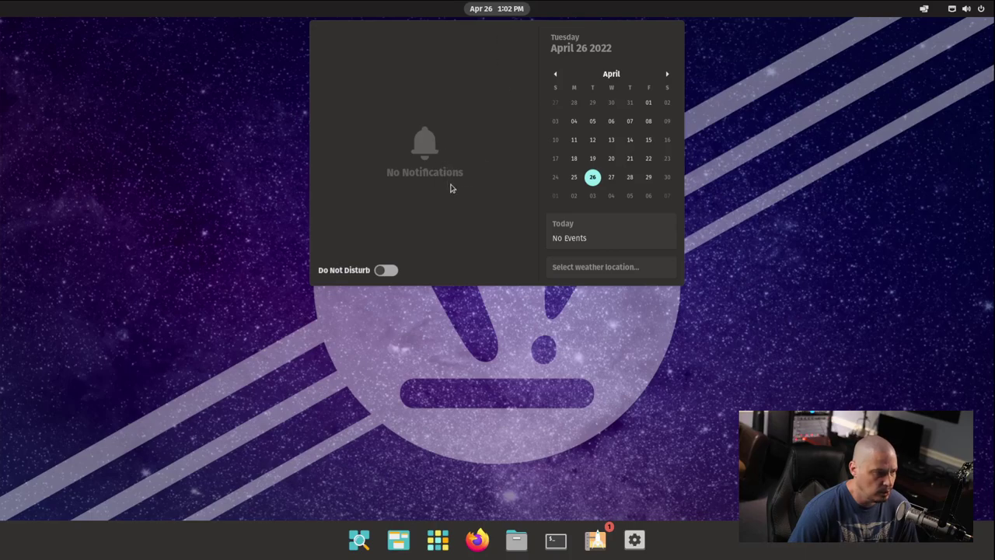
{"action": "left_click", "coordinate": [384, 272]}
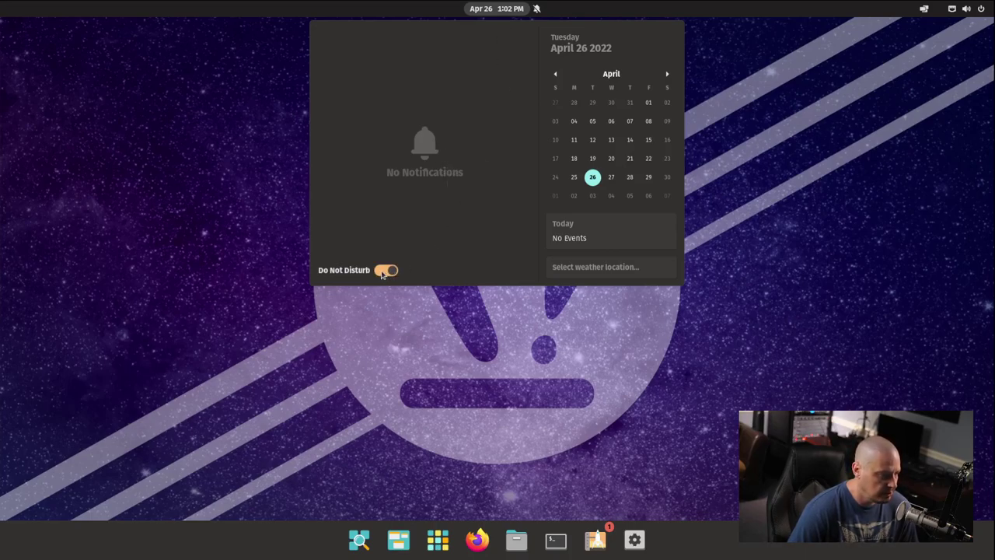
{"action": "left_click", "coordinate": [383, 272]}
{"action": "left_click", "coordinate": [859, 117]}
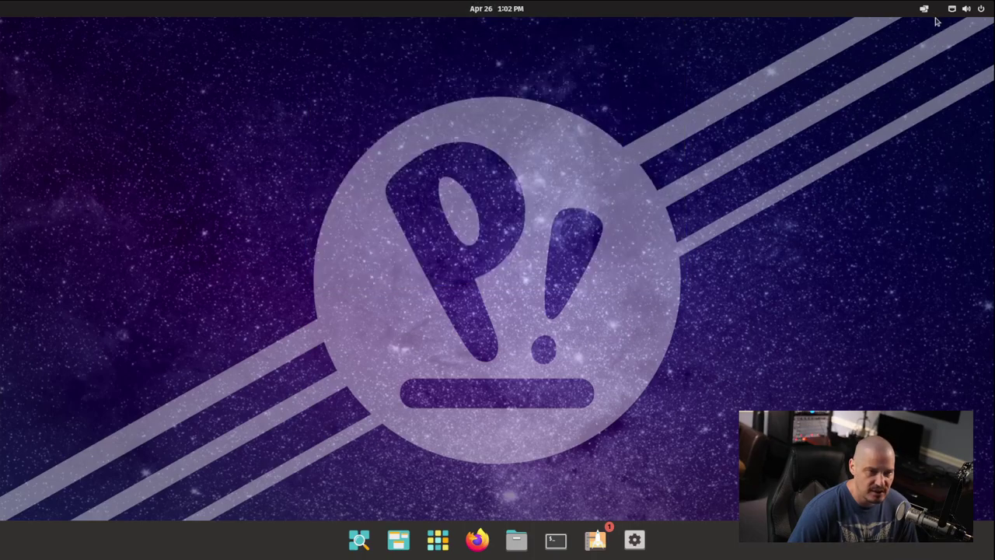
Try window tiling with the file manager and a terminal open, close both windows and turn Tile Windows back off
{"action": "left_click", "coordinate": [924, 9]}
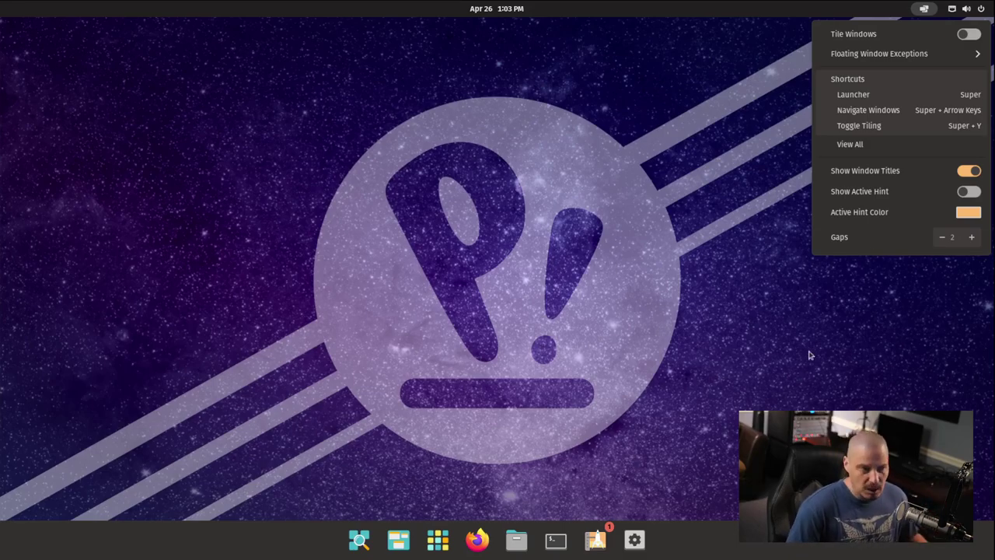
{"action": "left_click", "coordinate": [977, 40]}
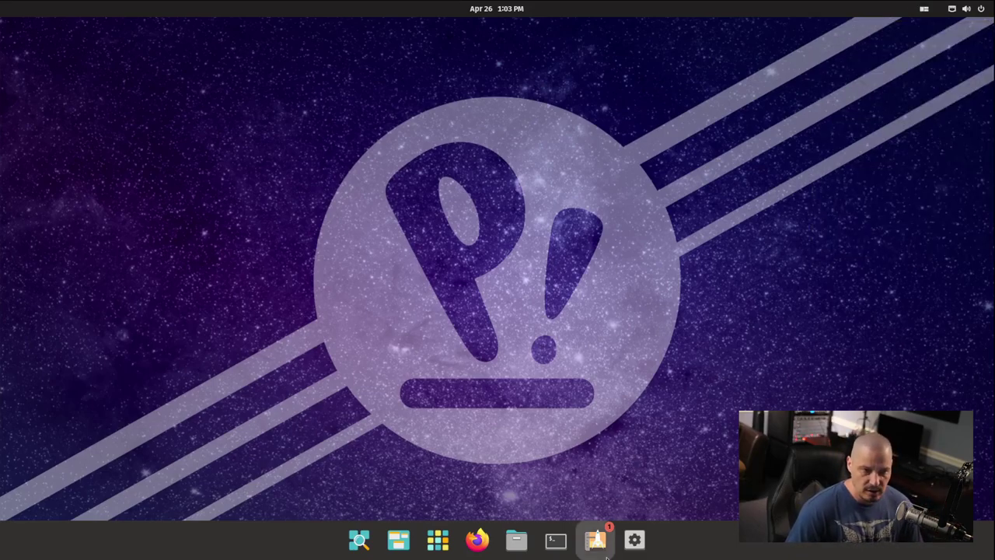
{"action": "left_click", "coordinate": [518, 542]}
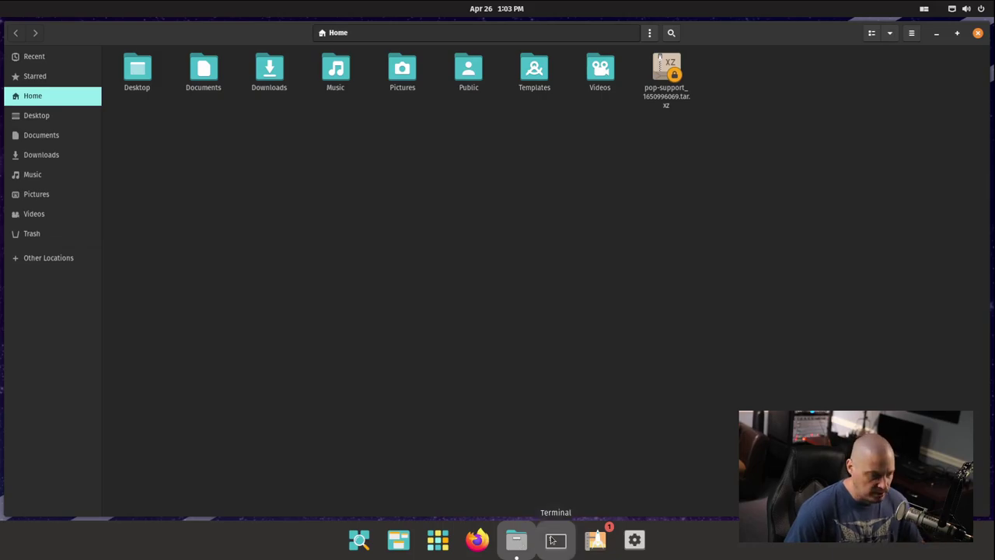
{"action": "left_click", "coordinate": [553, 540]}
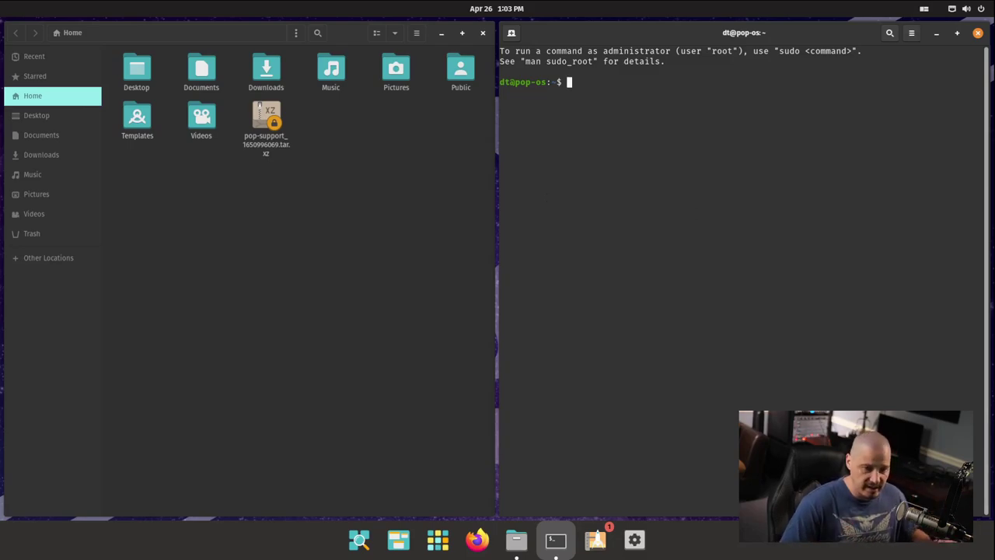
{"action": "key", "text": "super+q"}
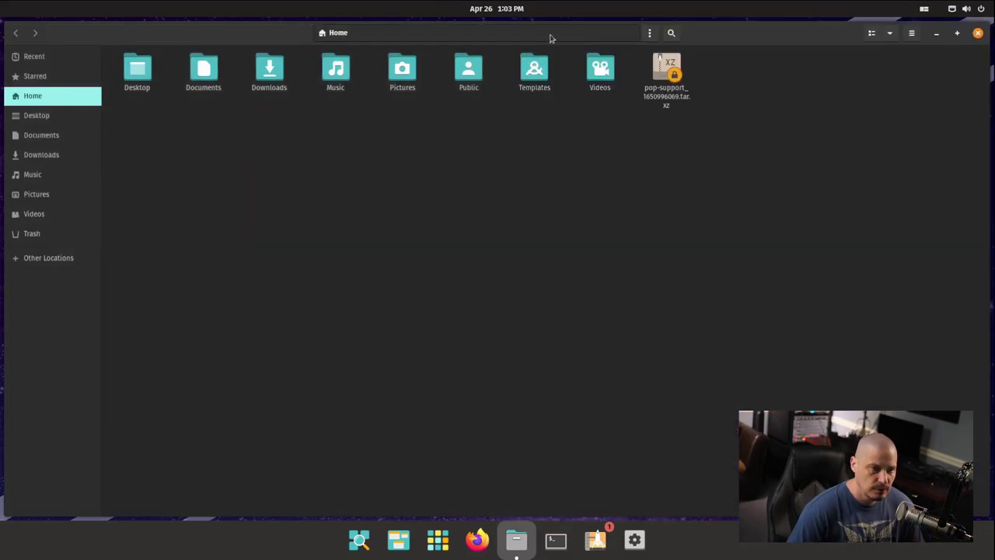
{"action": "left_click", "coordinate": [979, 34]}
{"action": "left_click", "coordinate": [924, 10]}
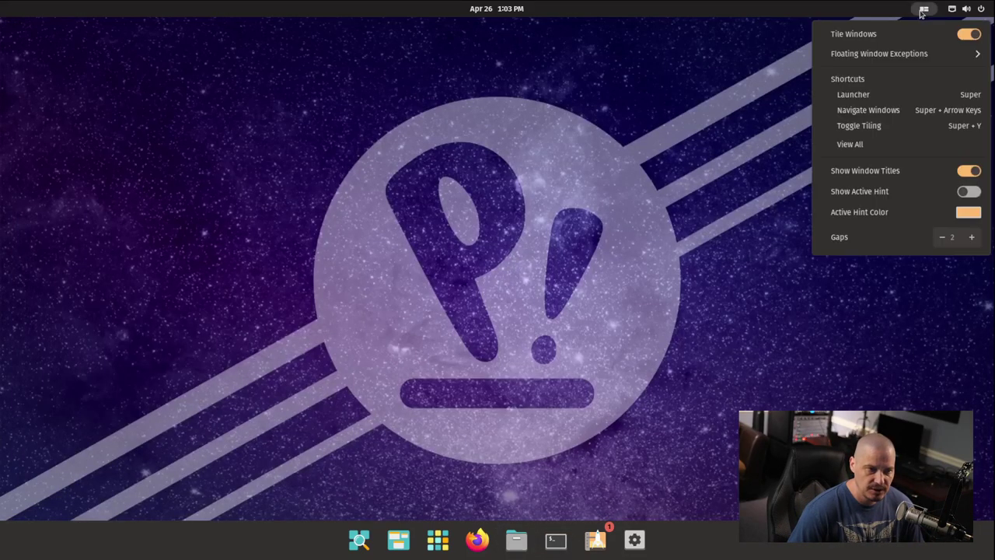
{"action": "left_click", "coordinate": [961, 36]}
View the system status controls and expand the Power Off / Log Out options
{"action": "left_click", "coordinate": [951, 10]}
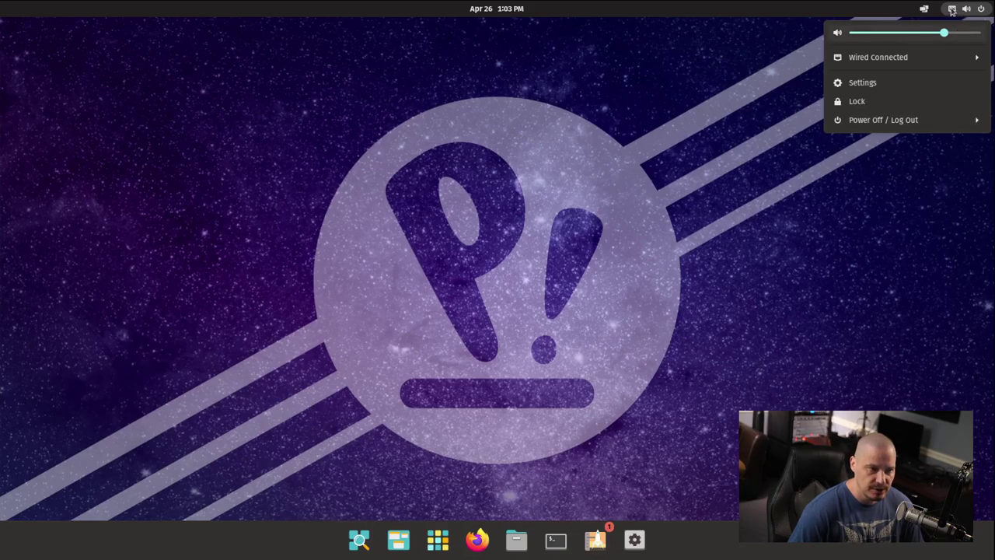
{"action": "left_click", "coordinate": [981, 9]}
{"action": "left_click", "coordinate": [981, 9]}
{"action": "left_click", "coordinate": [891, 125]}
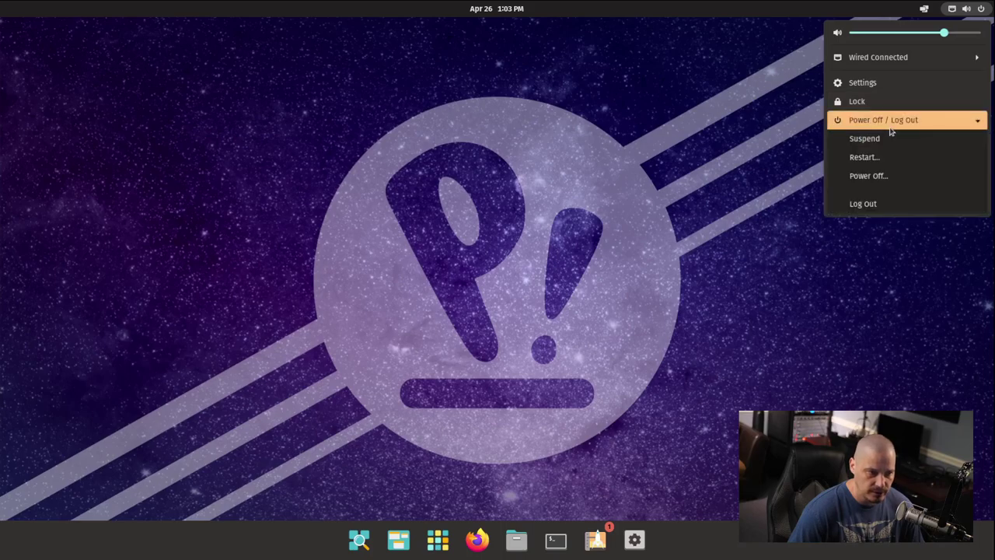